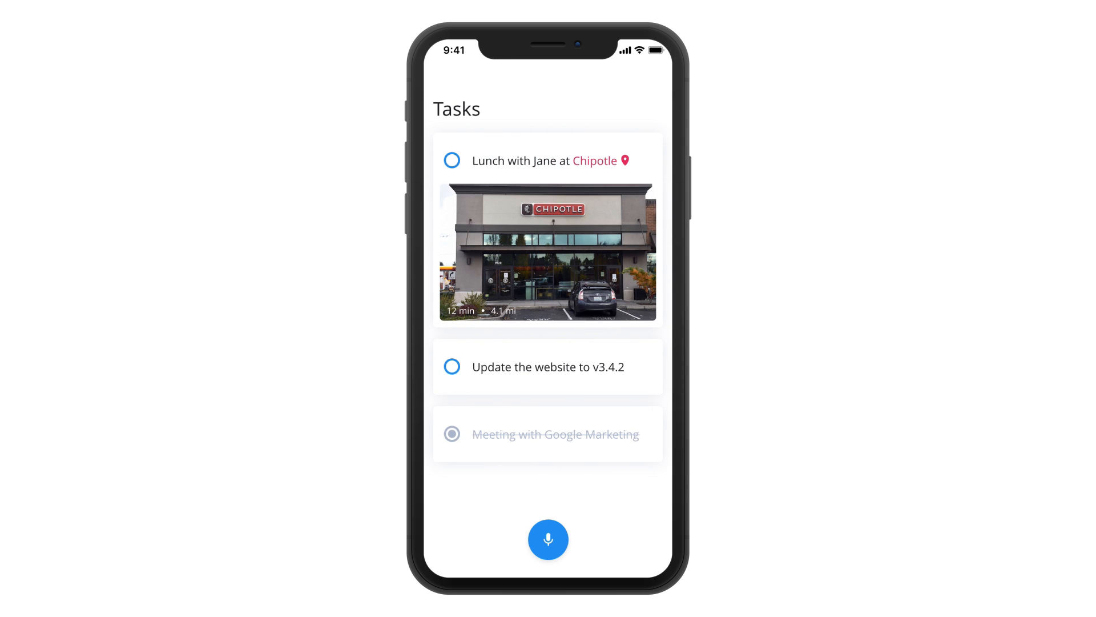
- Inspect the Title 1 character style in Assets and close its editor without changes
{"action": "left_click", "coordinate": [548, 538]}
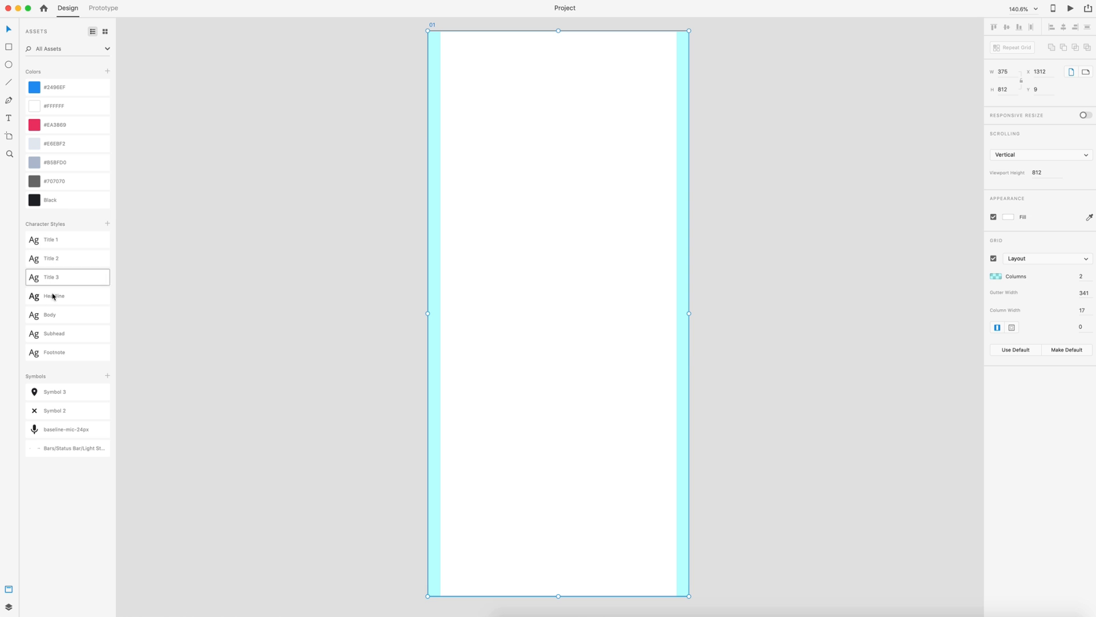
{"action": "right_click", "coordinate": [63, 241]}
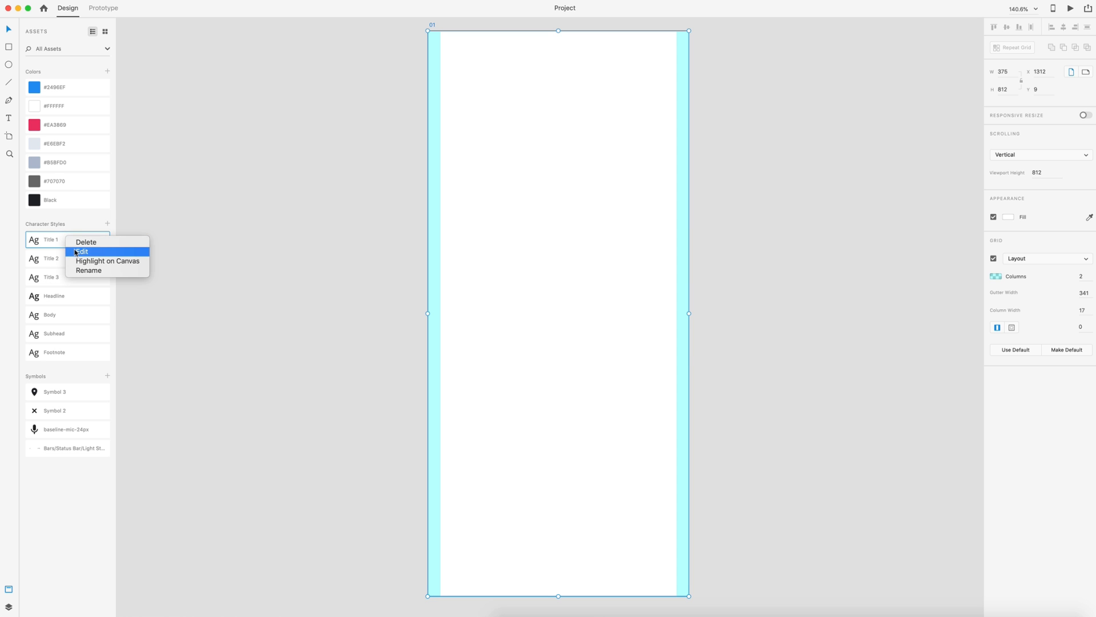
{"action": "left_click", "coordinate": [81, 243]}
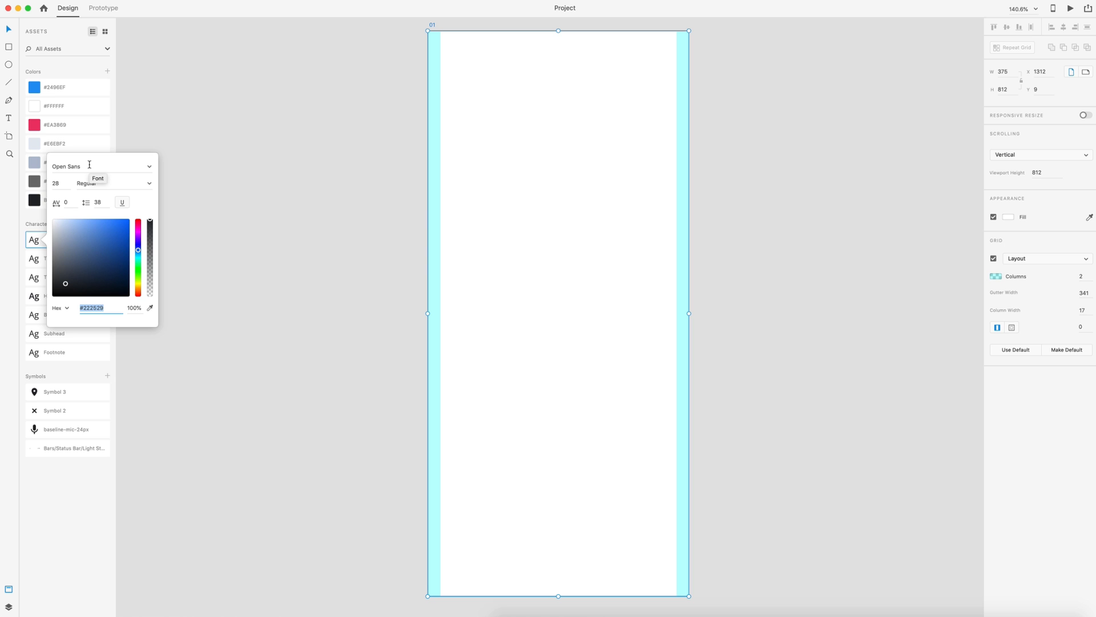
{"action": "key", "text": "Escape"}
{"action": "left_click", "coordinate": [77, 351]}
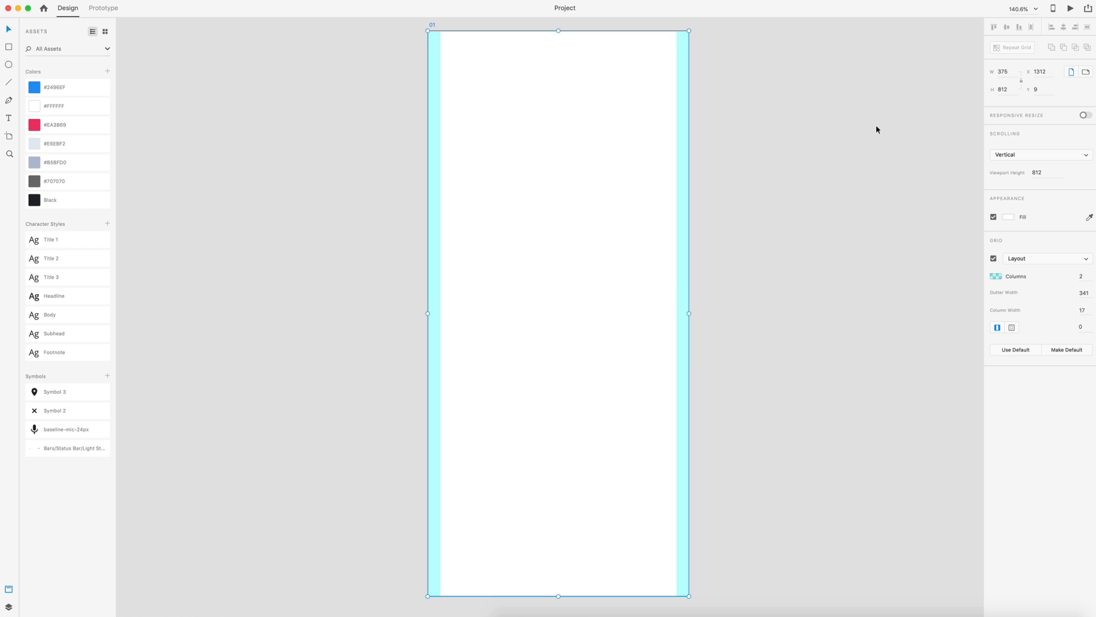
{"action": "left_click", "coordinate": [772, 274]}
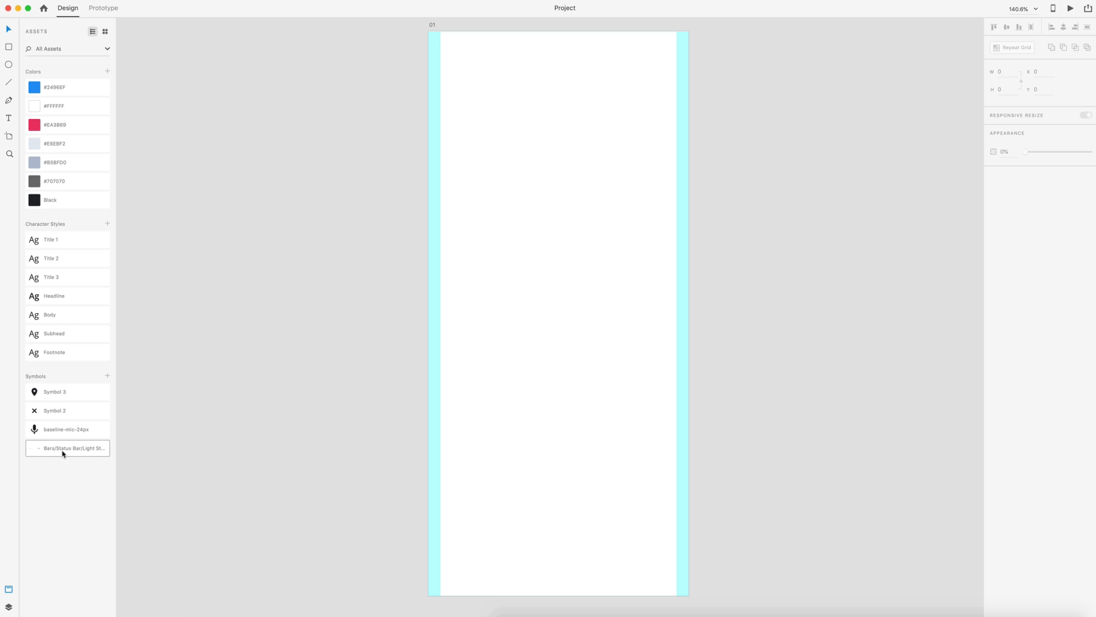
- Place the status bar symbol on artboard 01, aligned to the top and centred horizontally
{"action": "left_click_drag", "start_coordinate": [73, 448], "coordinate": [553, 192]}
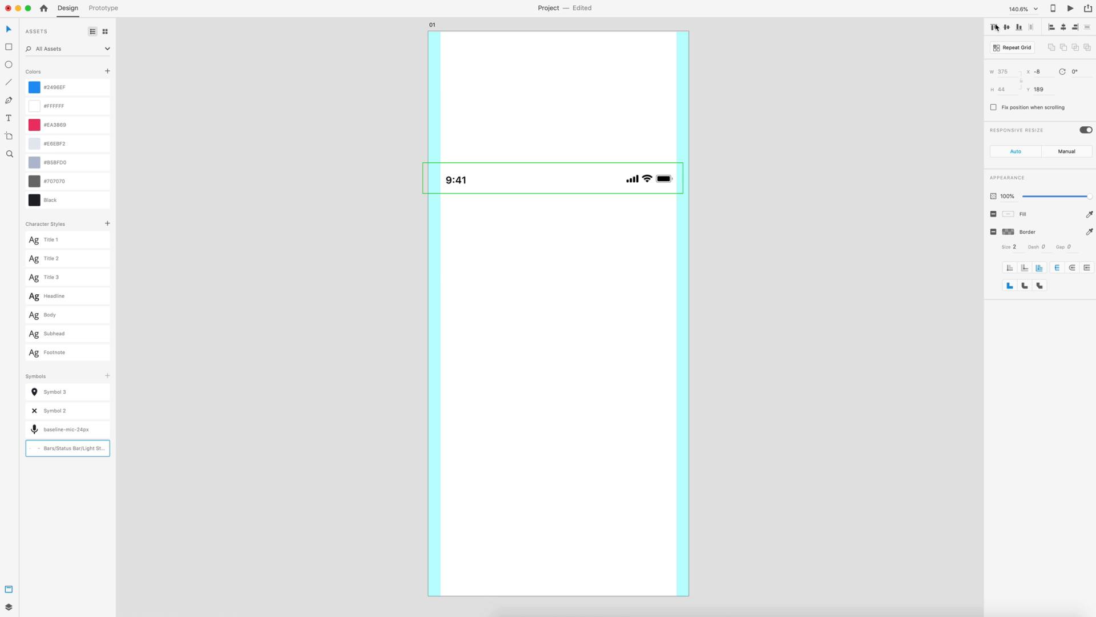
{"action": "left_click", "coordinate": [995, 26]}
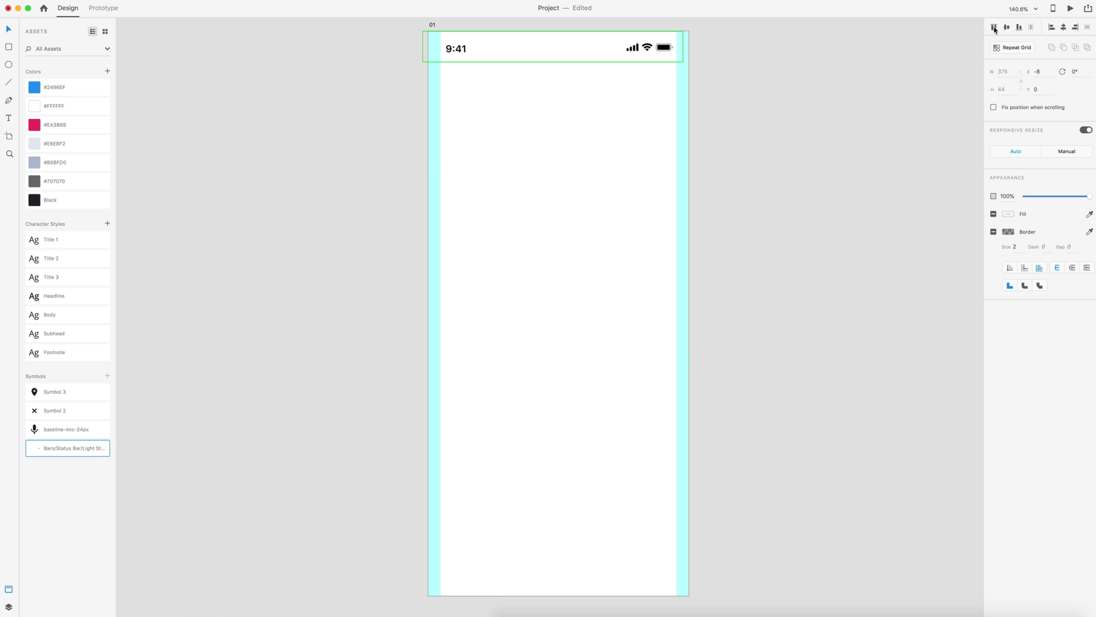
{"action": "left_click", "coordinate": [1064, 29]}
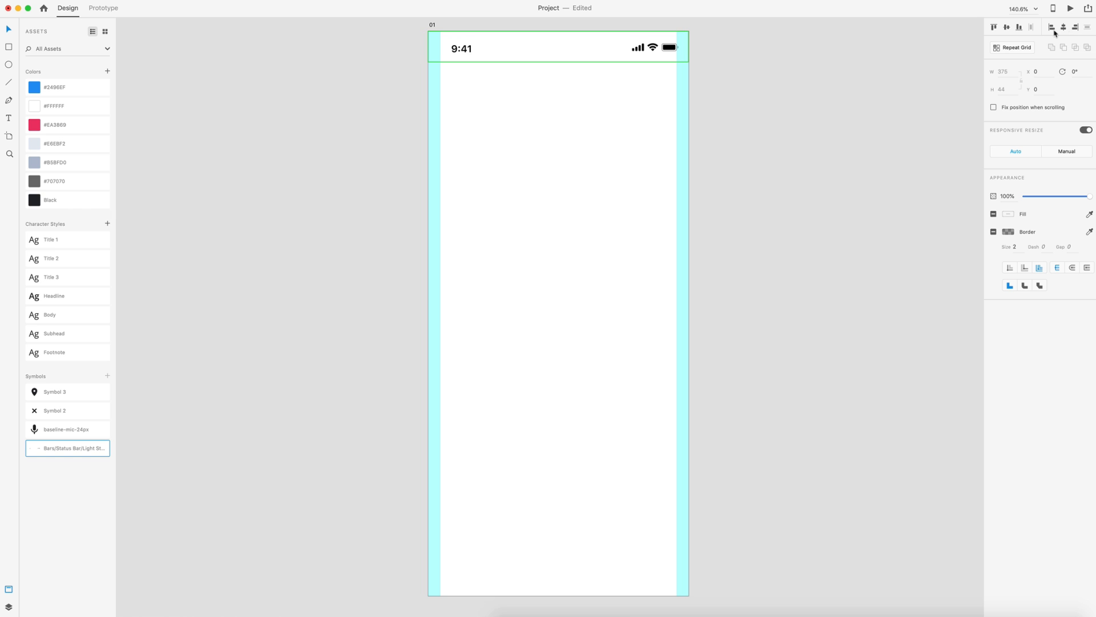
{"action": "left_click", "coordinate": [831, 140]}
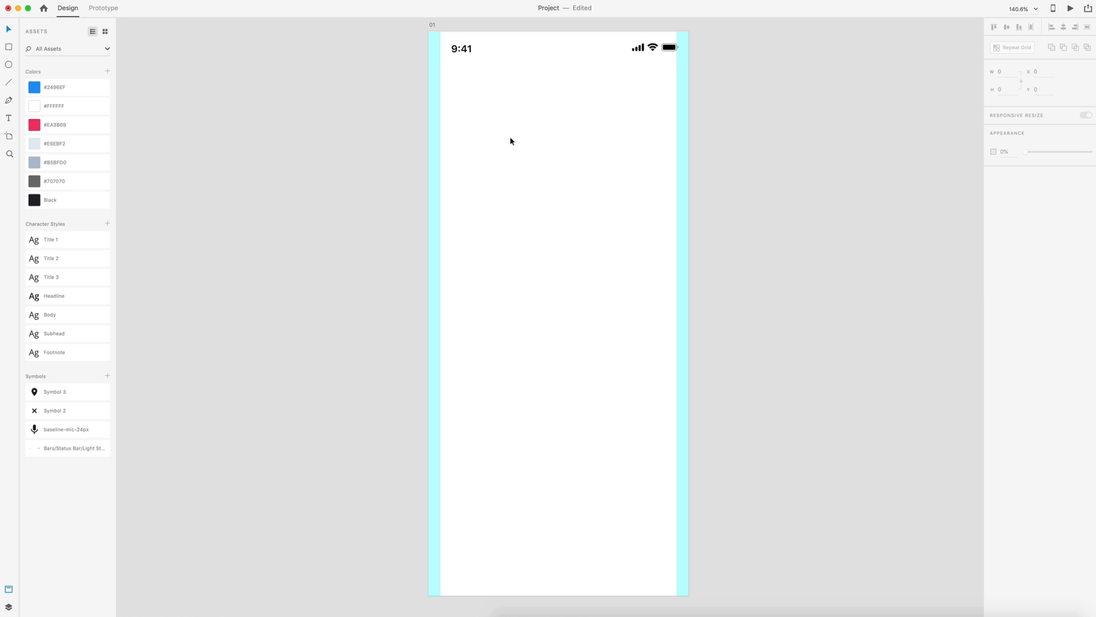
- Add a 'Tasks' text heading below the status bar in the Title 1 style
{"action": "key", "text": "t"}
{"action": "left_click", "coordinate": [481, 122]}
{"action": "type", "text": "T"}
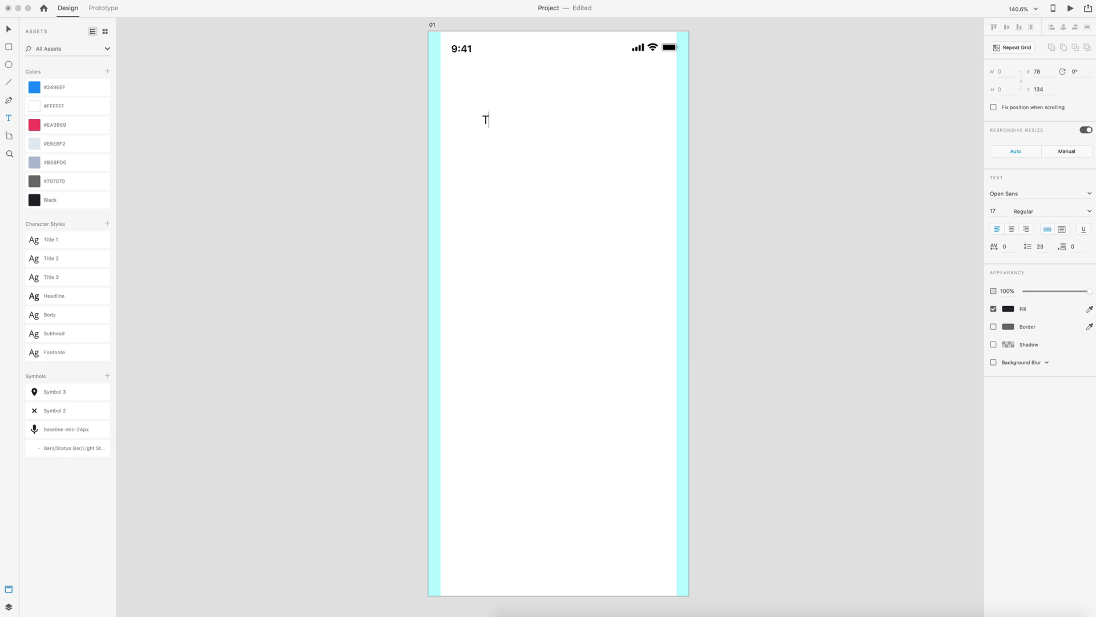
{"action": "type", "text": "asks"}
{"action": "key", "text": "Escape"}
{"action": "key", "text": "Escape"}
{"action": "left_click", "coordinate": [39, 241]}
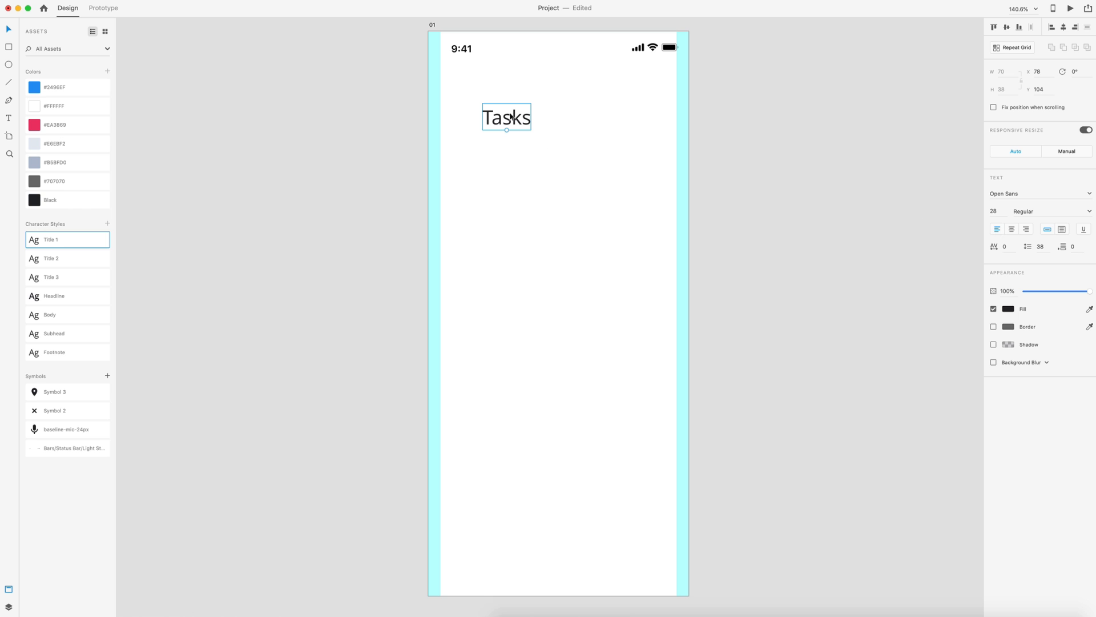
- Move the Tasks heading to the left margin and nudge it up slightly
{"action": "left_click_drag", "start_coordinate": [514, 116], "coordinate": [465, 115]}
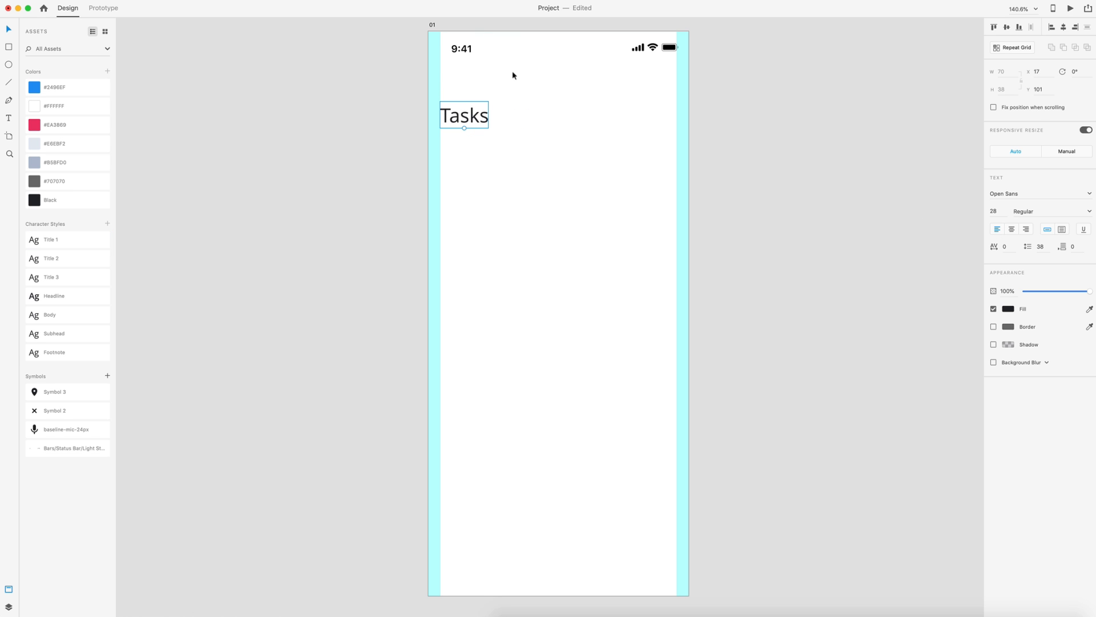
{"action": "key", "text": "shift+Up"}
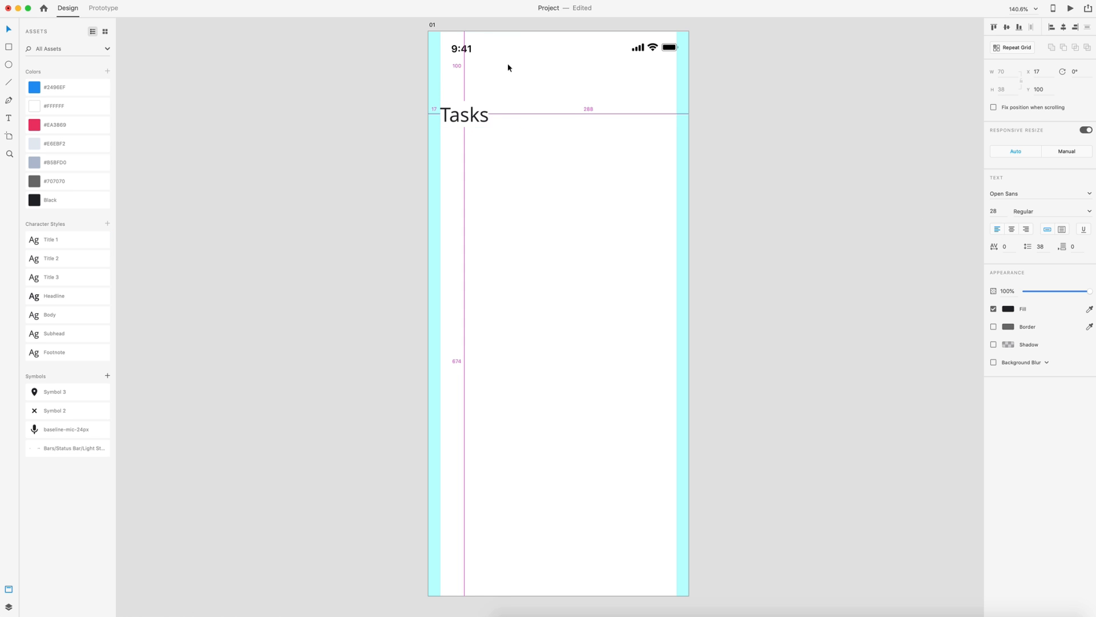
{"action": "key", "text": "Up"}
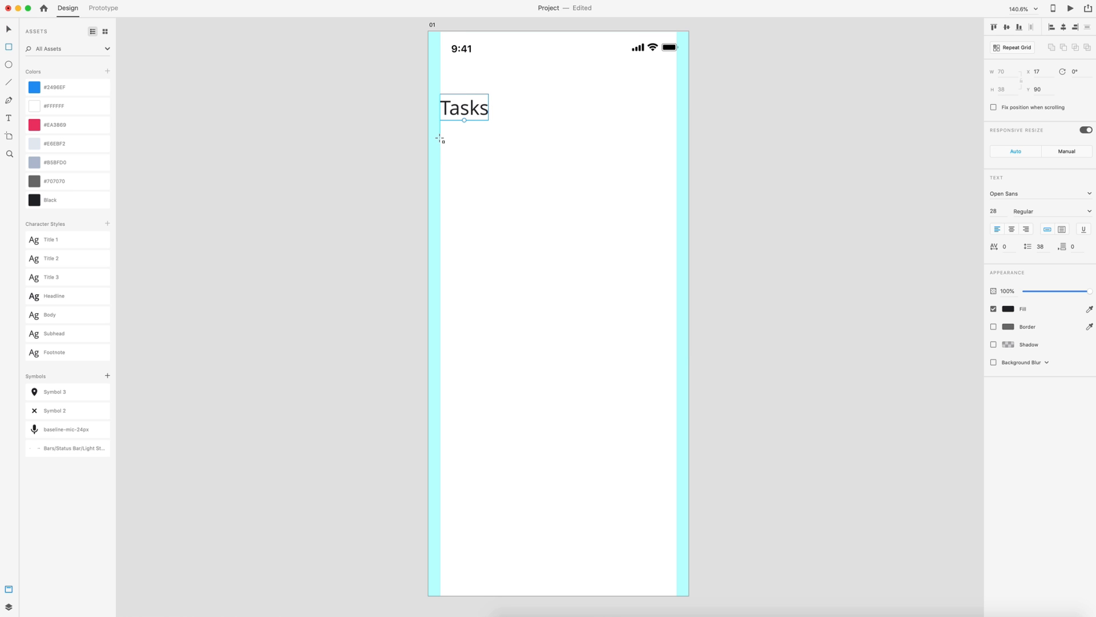
- Draw a 341×82 card under the heading with corner radius 5 and no border
{"action": "left_click_drag", "start_coordinate": [440, 138], "coordinate": [676, 194]}
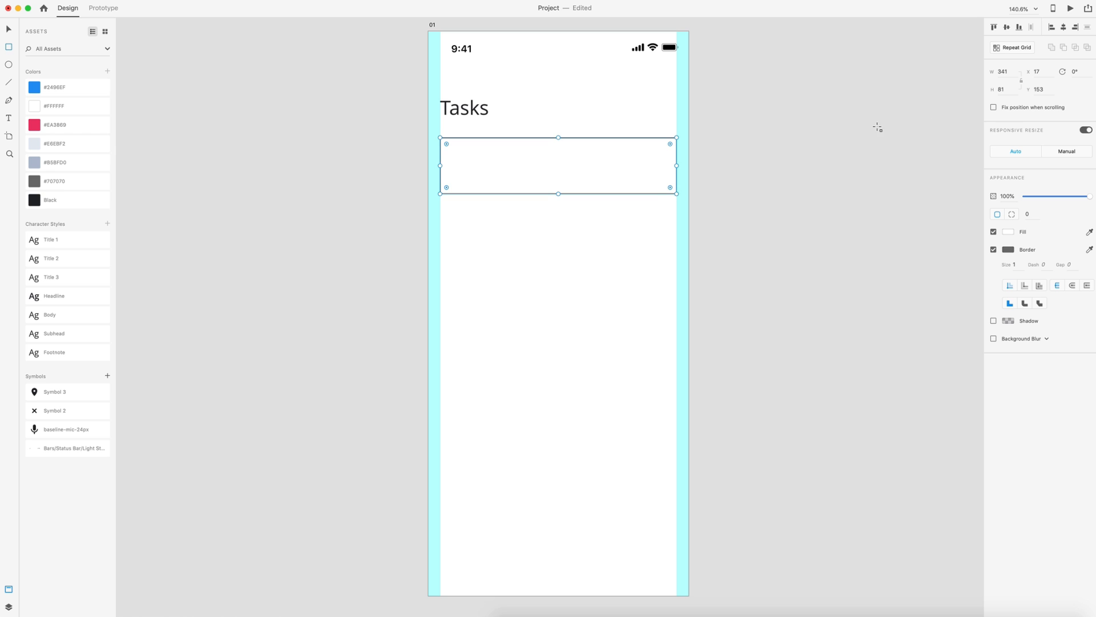
{"action": "left_click", "coordinate": [1001, 89]}
{"action": "type", "text": "82"}
{"action": "key", "text": "Return"}
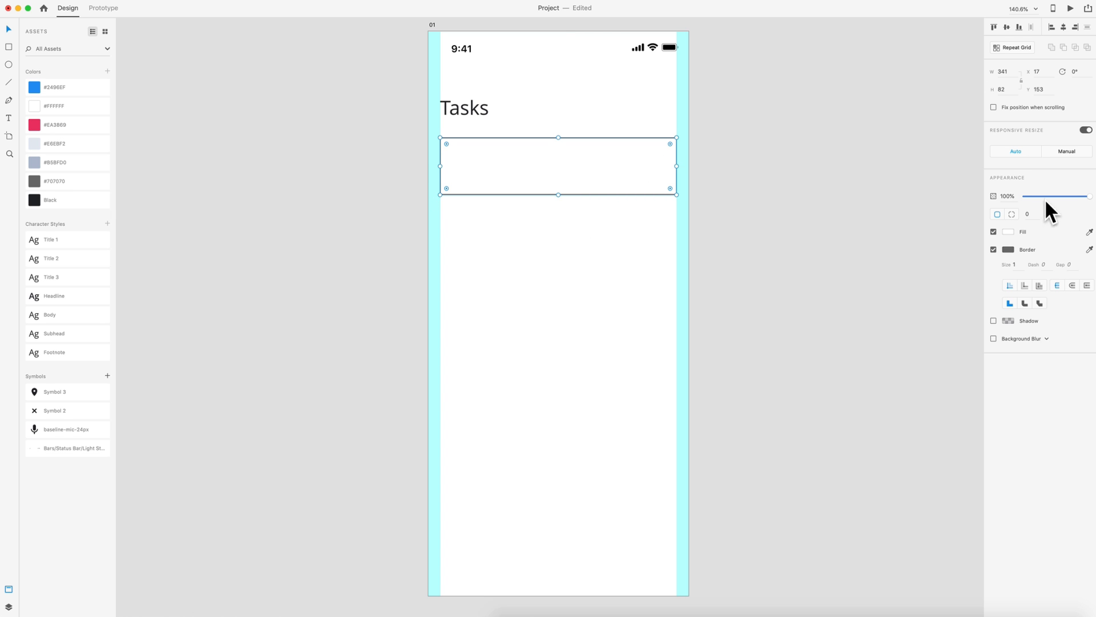
{"action": "left_click", "coordinate": [1033, 214]}
{"action": "type", "text": "5"}
{"action": "key", "text": "Return"}
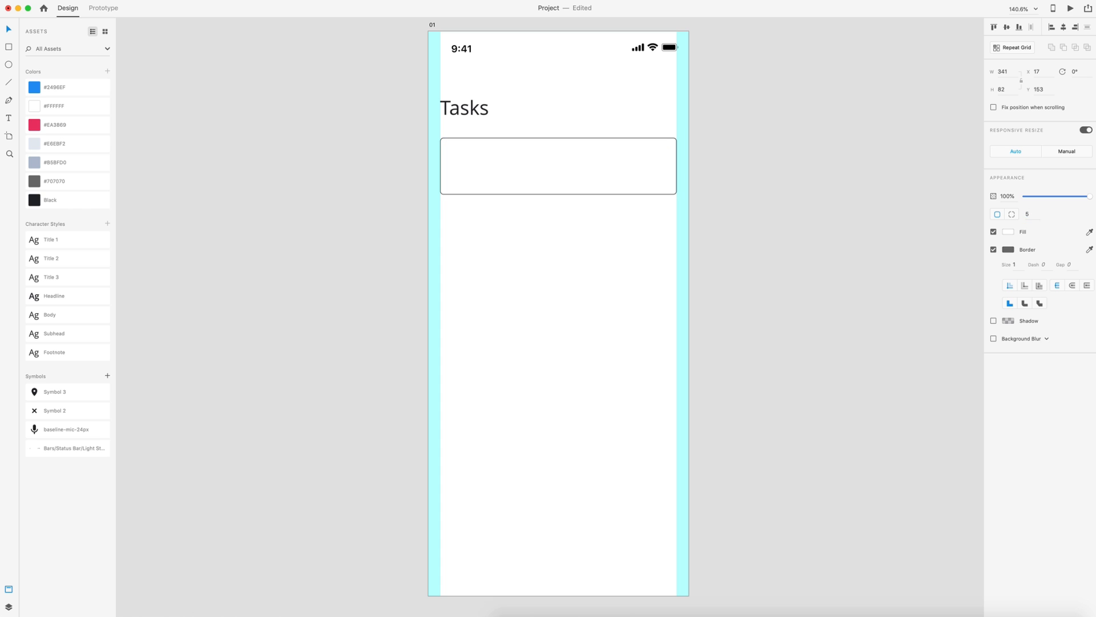
{"action": "left_click", "coordinate": [557, 166]}
- Give the card a #8E99A8 20% shadow with Y offset 1 and blur 20
{"action": "left_click", "coordinate": [994, 249]}
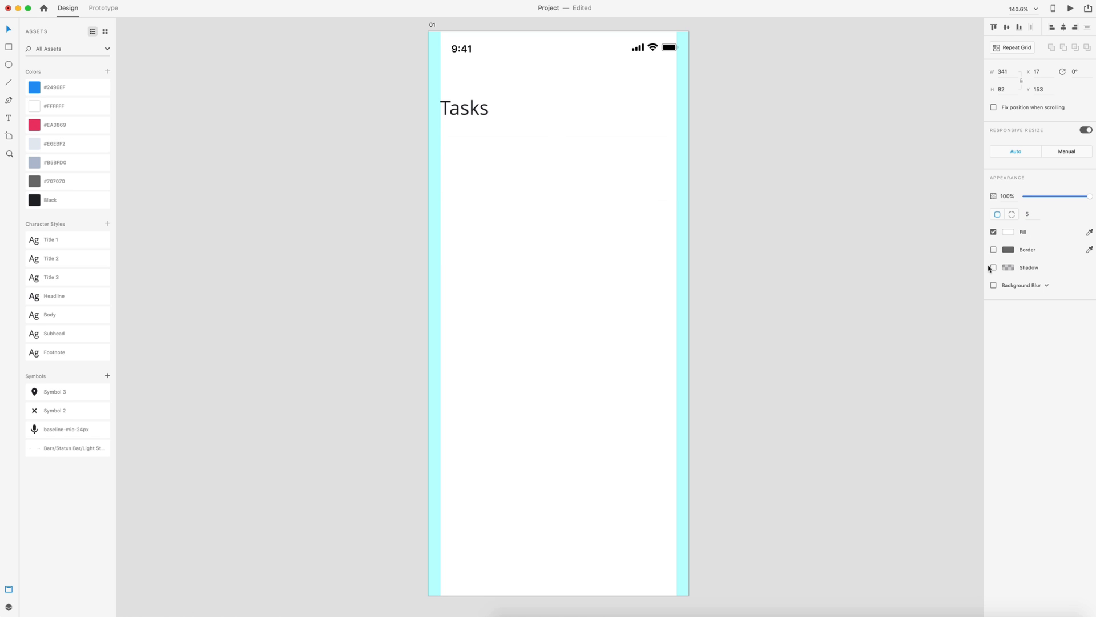
{"action": "left_click", "coordinate": [993, 268]}
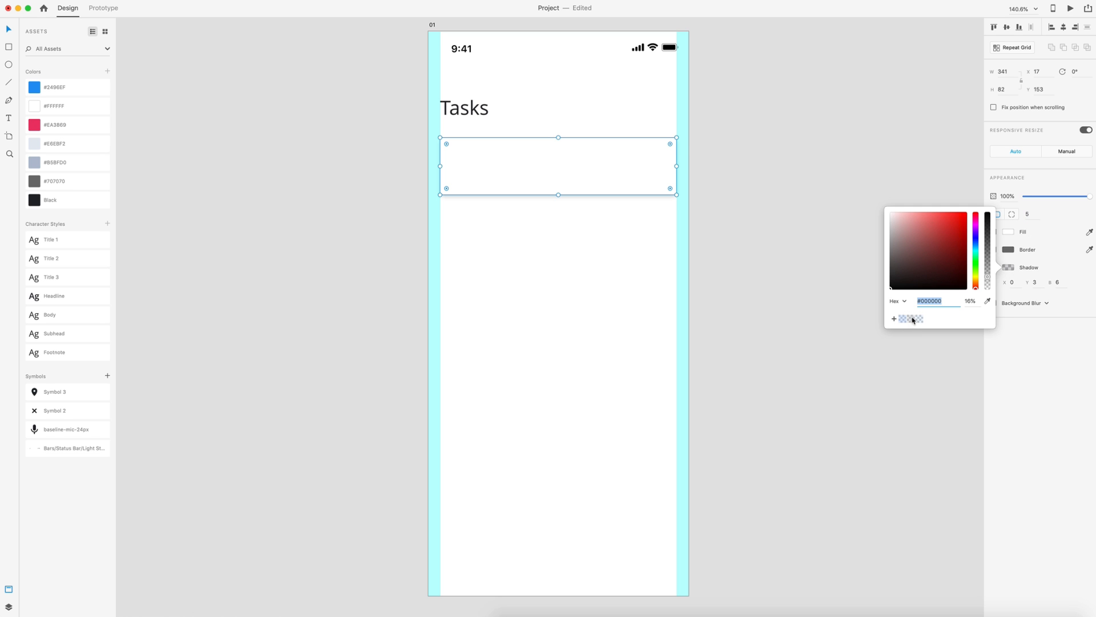
{"action": "left_click", "coordinate": [913, 320]}
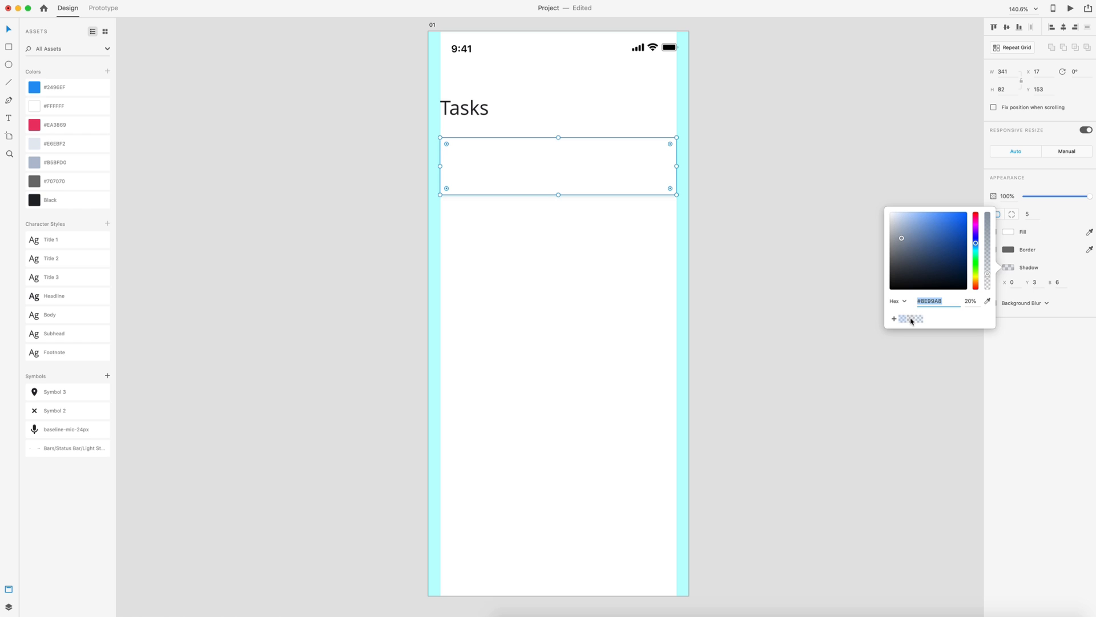
{"action": "left_click", "coordinate": [1037, 281]}
{"action": "type", "text": "1"}
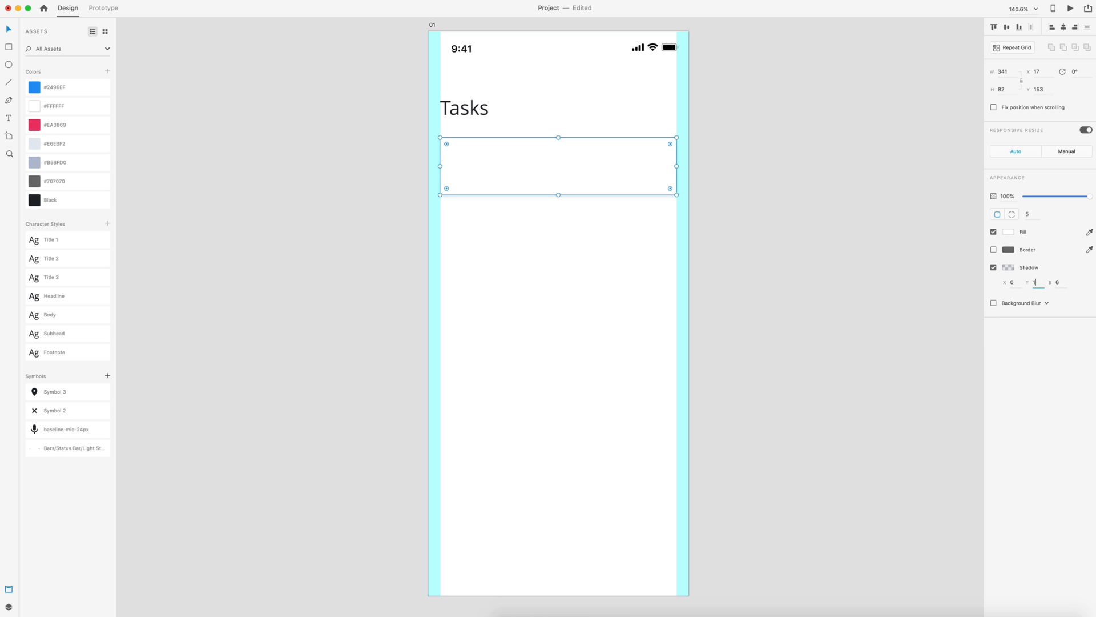
{"action": "key", "text": "Escape"}
{"action": "left_click", "coordinate": [1059, 282]}
{"action": "key", "text": "Escape"}
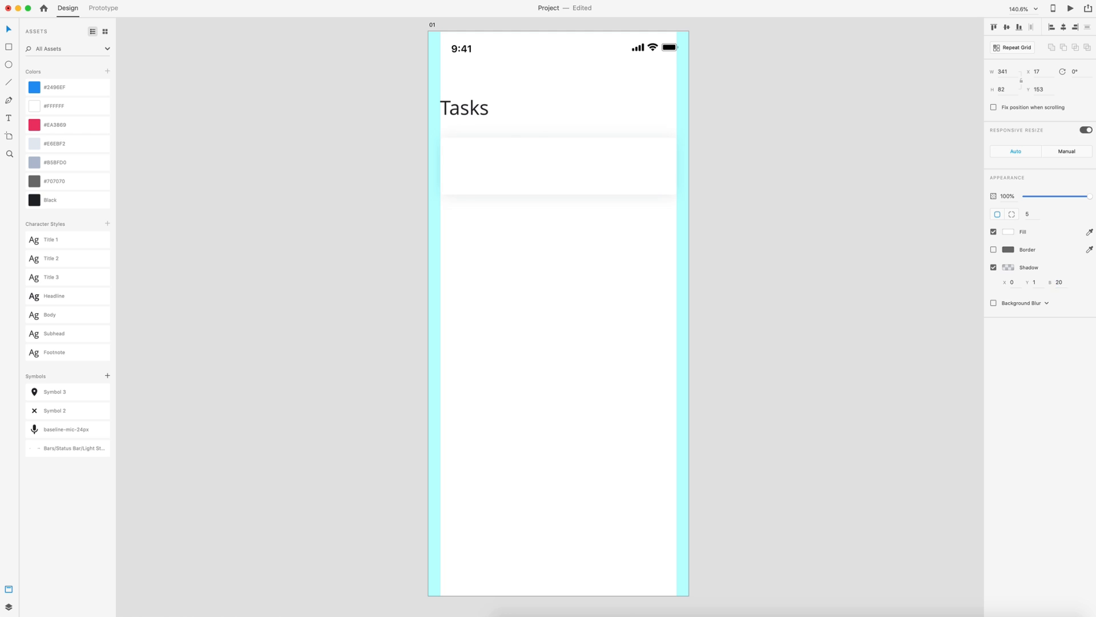
{"action": "scroll", "coordinate": [445, 154], "scroll_direction": "up", "scroll_amount": 5}
- Draw a 24×24 circle inside the card with a thicker outer border
{"action": "key", "text": "e"}
{"action": "left_click_drag", "start_coordinate": [310, 149], "coordinate": [385, 208]}
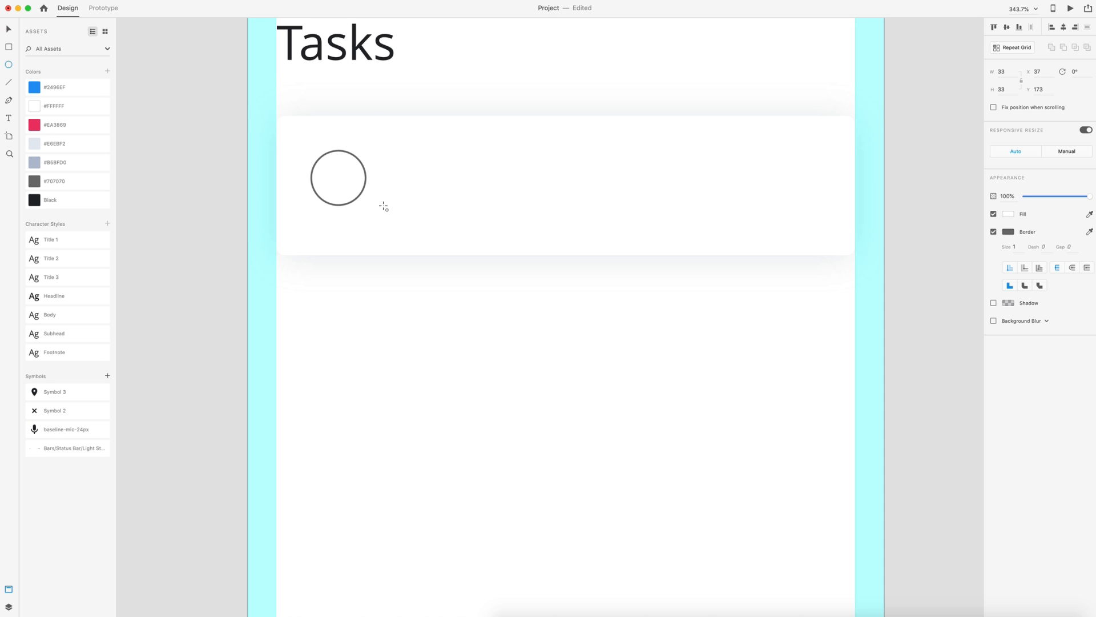
{"action": "left_click", "coordinate": [1003, 71]}
{"action": "type", "text": "24"}
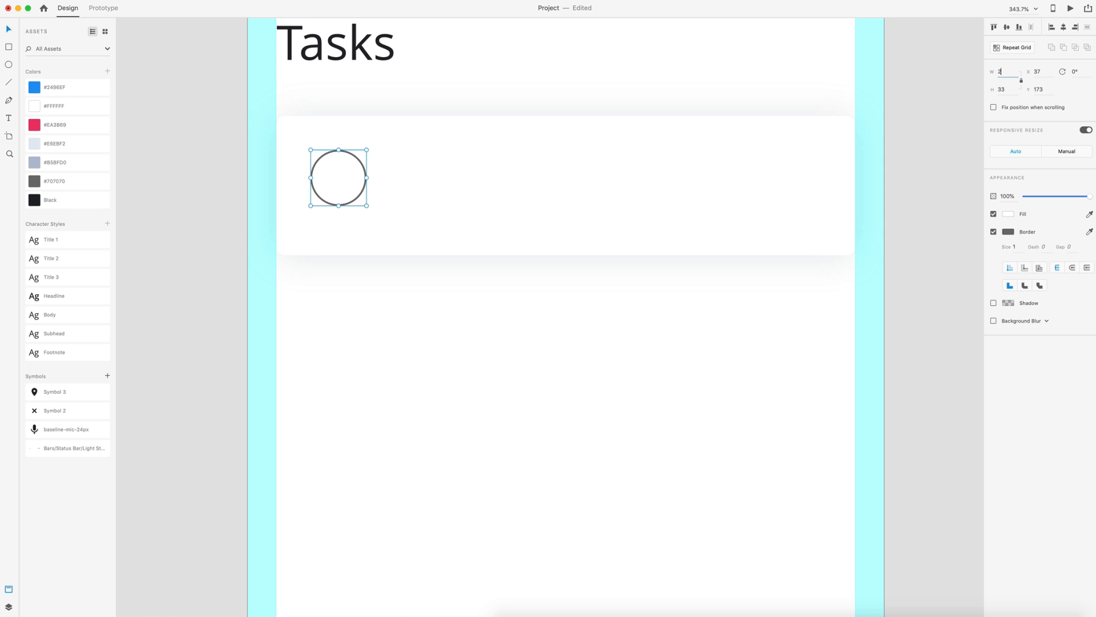
{"action": "key", "text": "Return"}
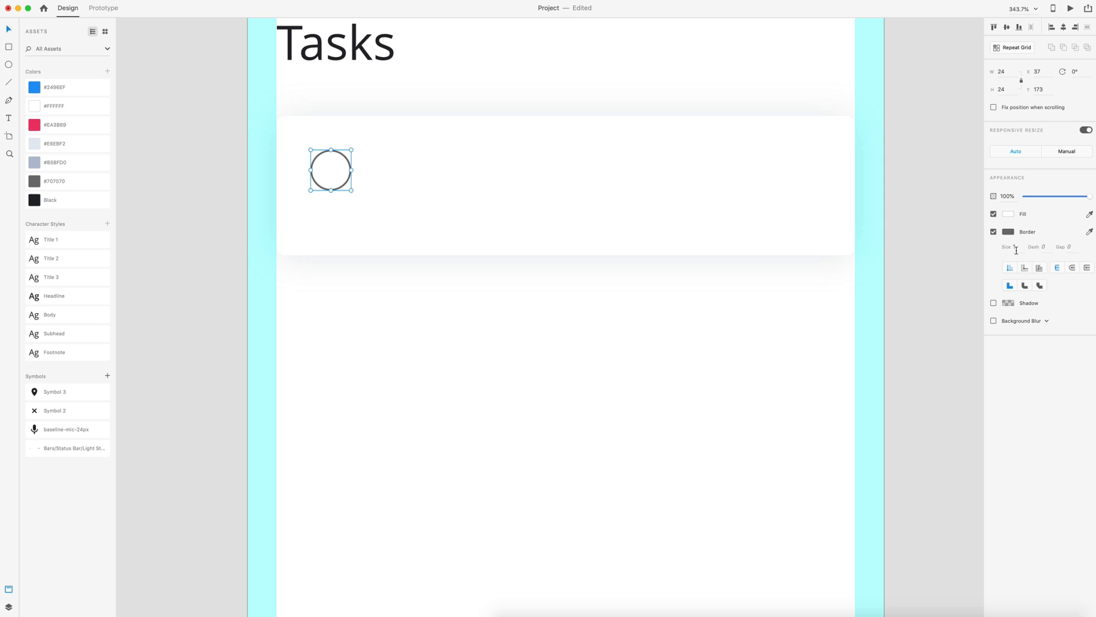
{"action": "type", "text": "3"}
{"action": "key", "text": "Return"}
{"action": "left_click", "coordinate": [1040, 268]}
{"action": "left_click", "coordinate": [1041, 269]}
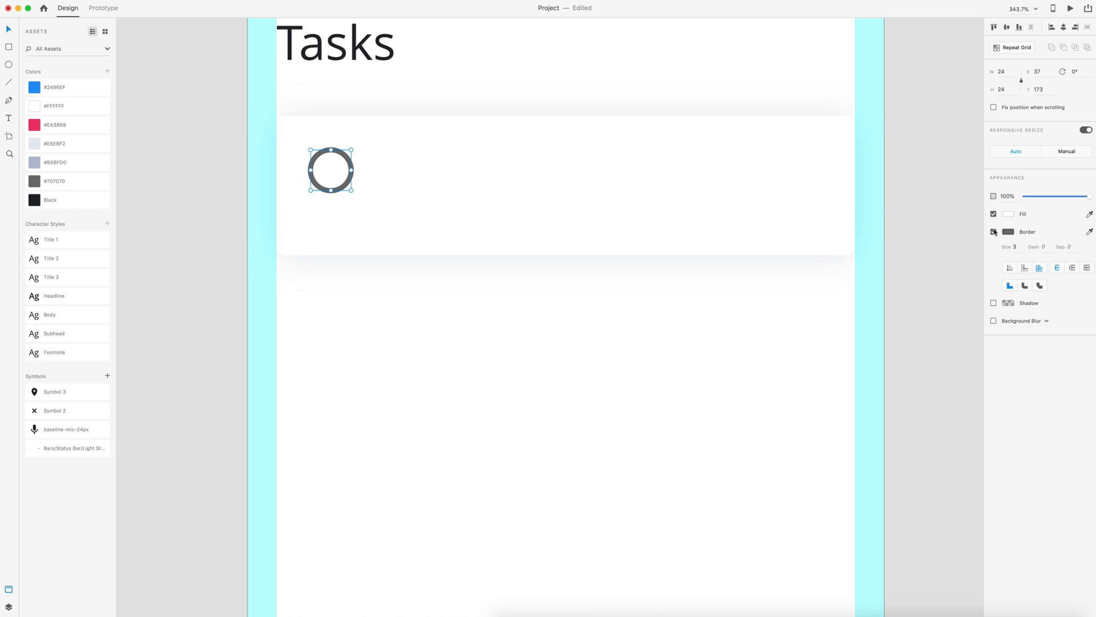
- Apply the #2496EF colour as the circle's border and shift it slightly lower in the card
{"action": "right_click", "coordinate": [42, 89]}
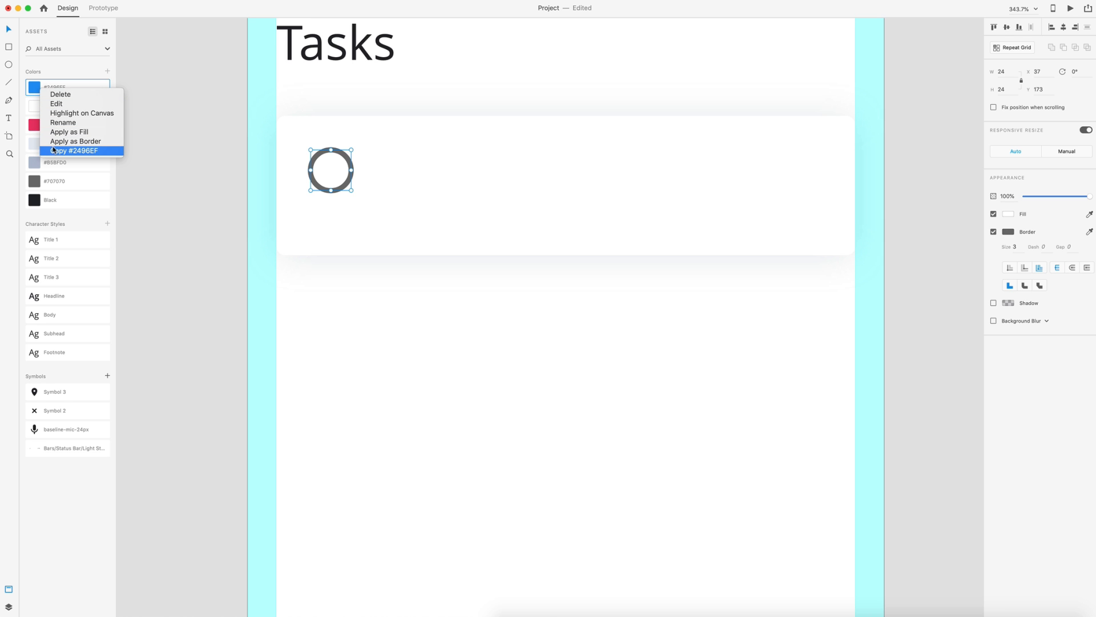
{"action": "left_click", "coordinate": [86, 141]}
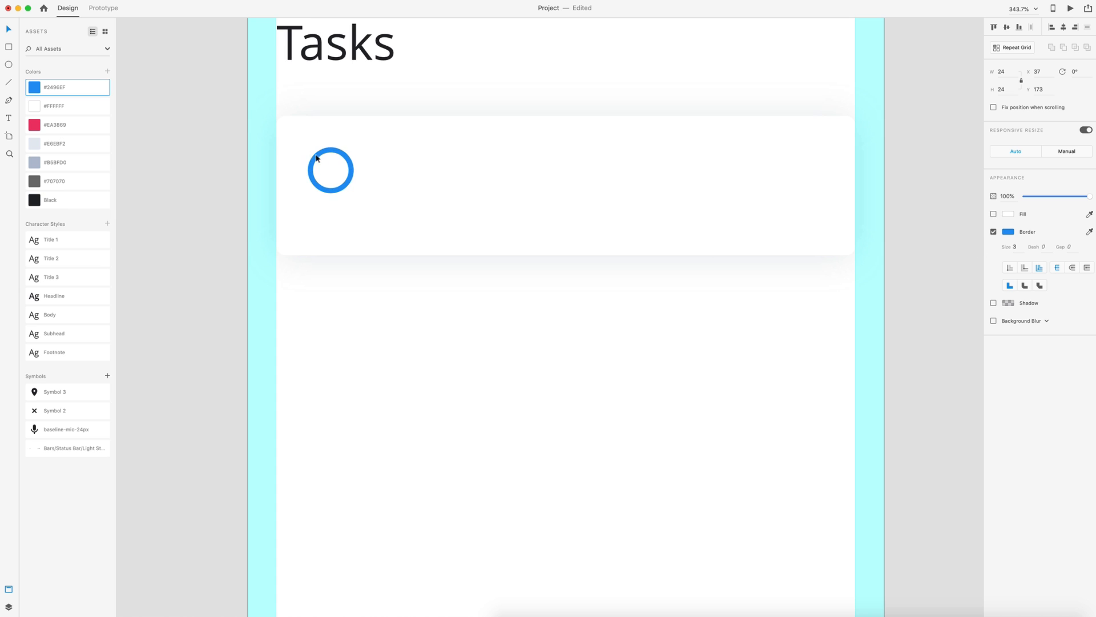
{"action": "left_click_drag", "start_coordinate": [349, 187], "coordinate": [349, 196]}
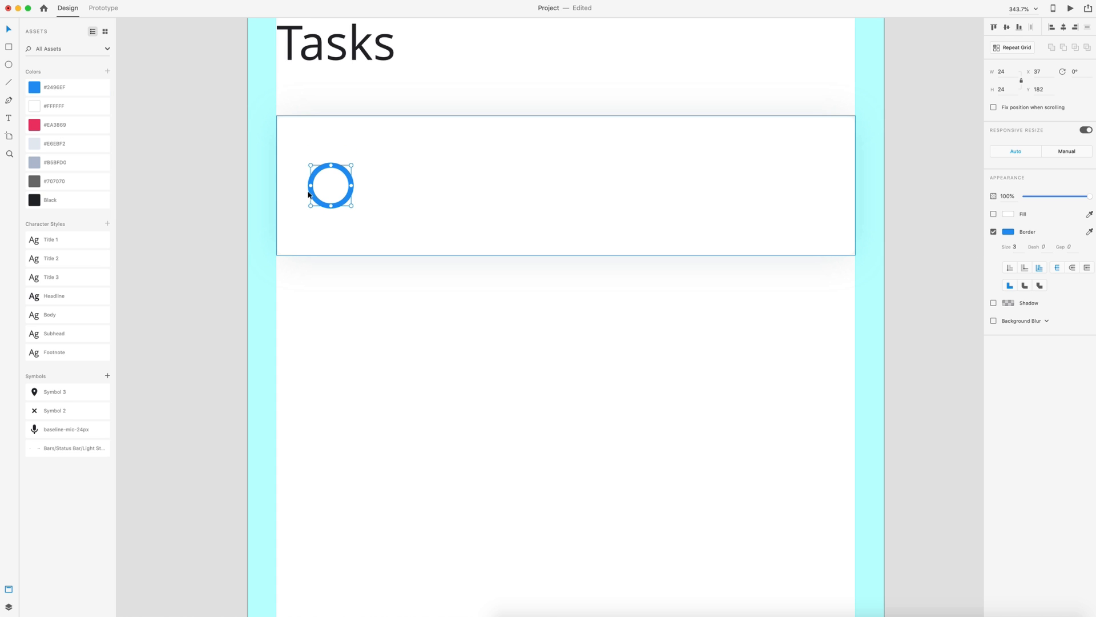
{"action": "left_click", "coordinate": [633, 339]}
{"action": "scroll", "coordinate": [641, 280], "scroll_direction": "down", "scroll_amount": 5}
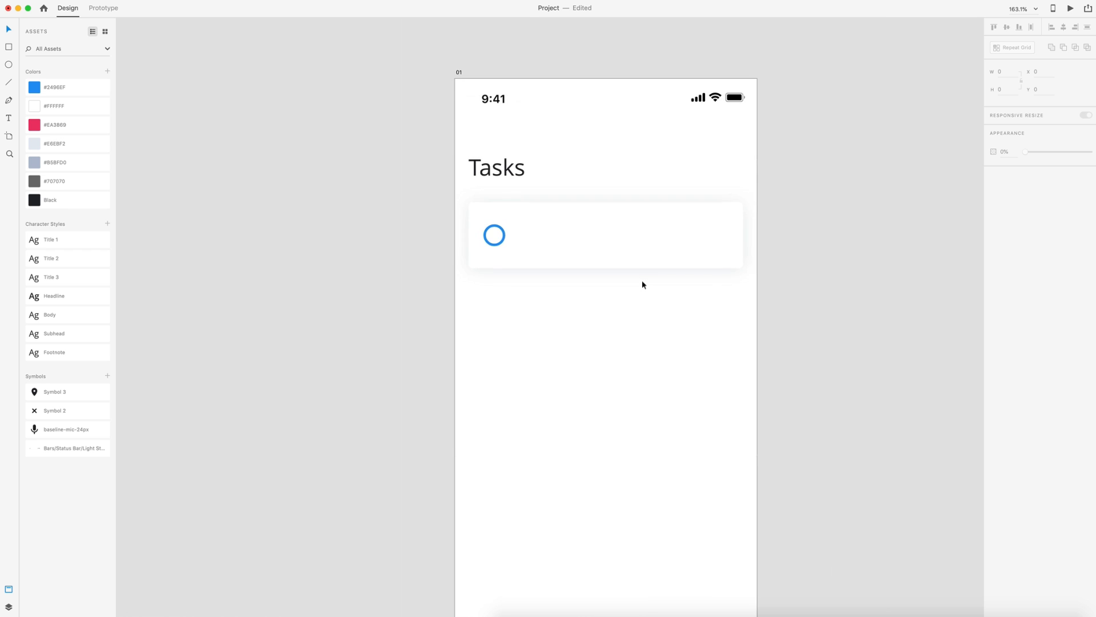
- Add the label 'Update the website to v3.4.2' beside the circle in the Body style
{"action": "key", "text": "t"}
{"action": "left_click", "coordinate": [461, 238]}
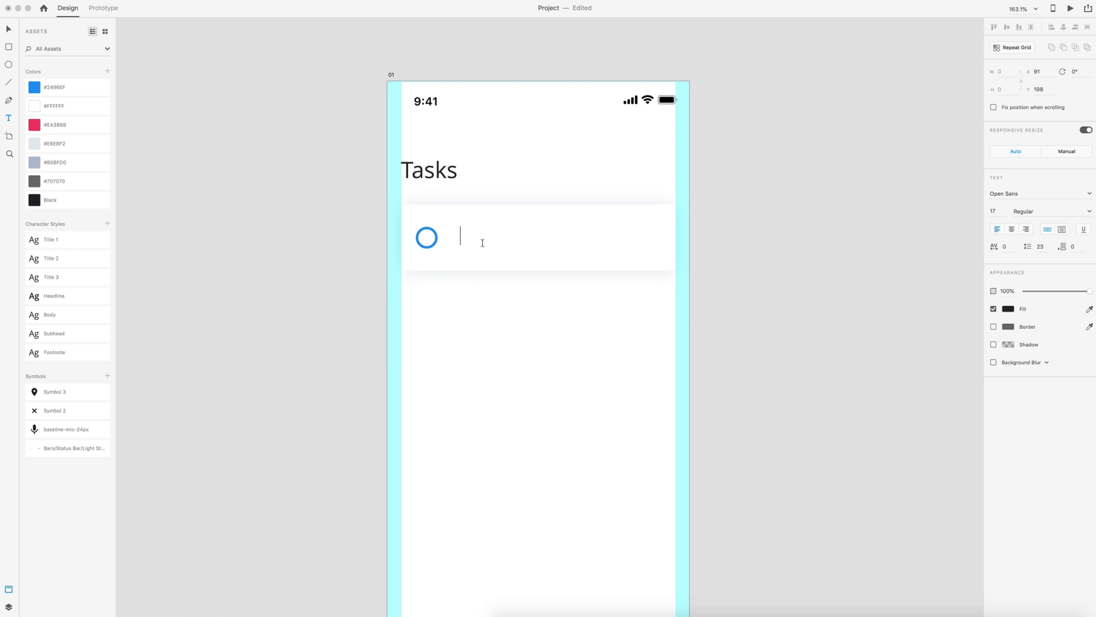
{"action": "type", "text": "Up"}
{"action": "type", "text": "date the we"}
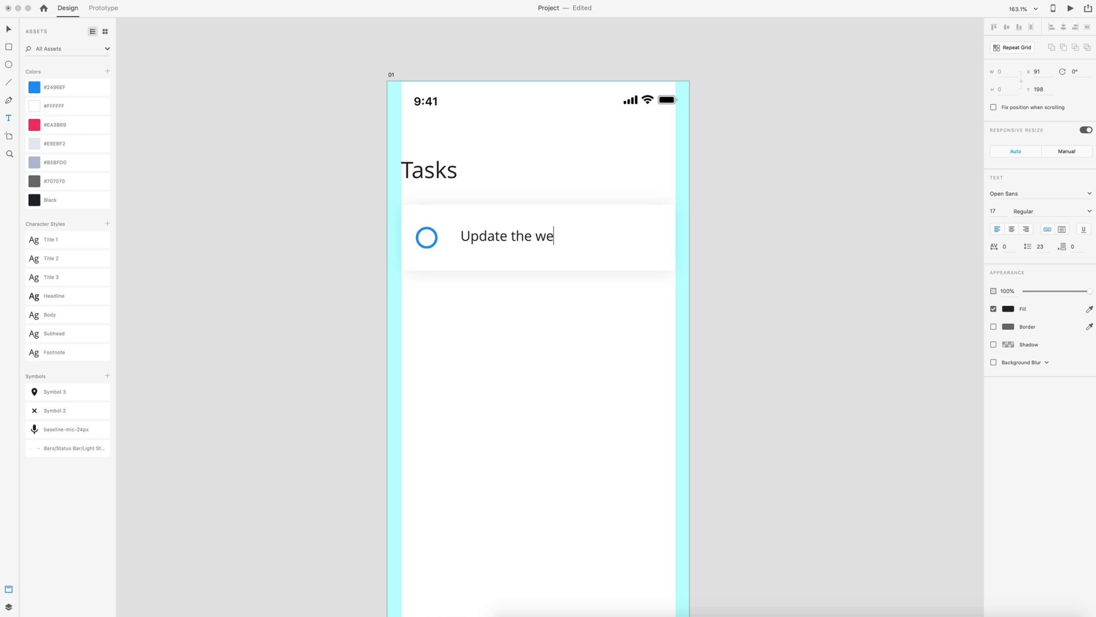
{"action": "type", "text": "bsite to v3"}
{"action": "type", "text": ".4.23"}
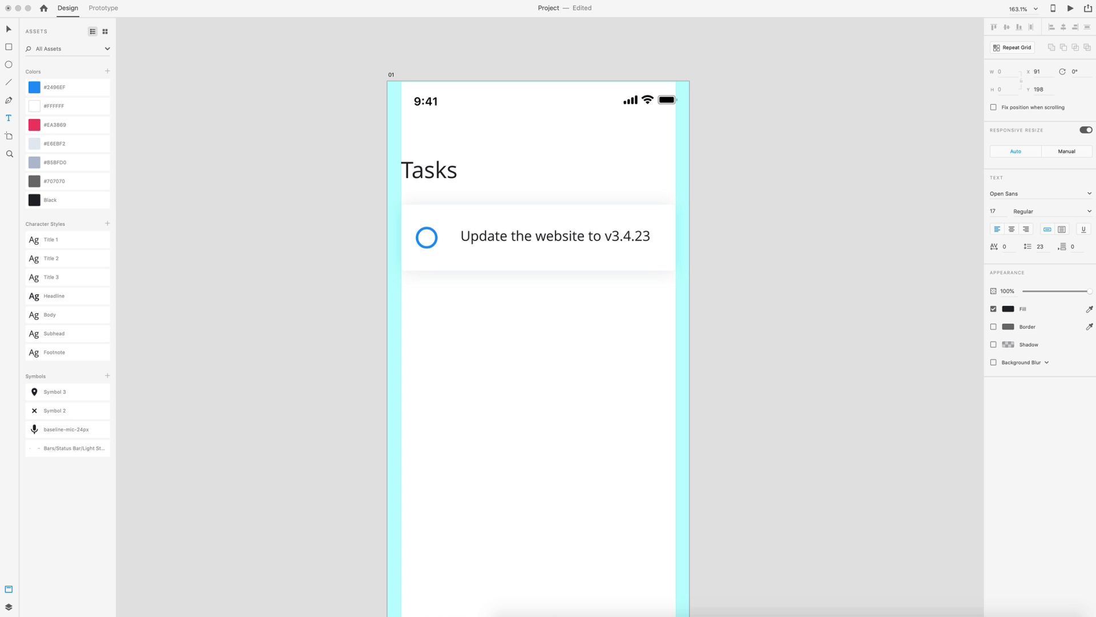
{"action": "key", "text": "BackSpace"}
{"action": "left_click", "coordinate": [69, 314]}
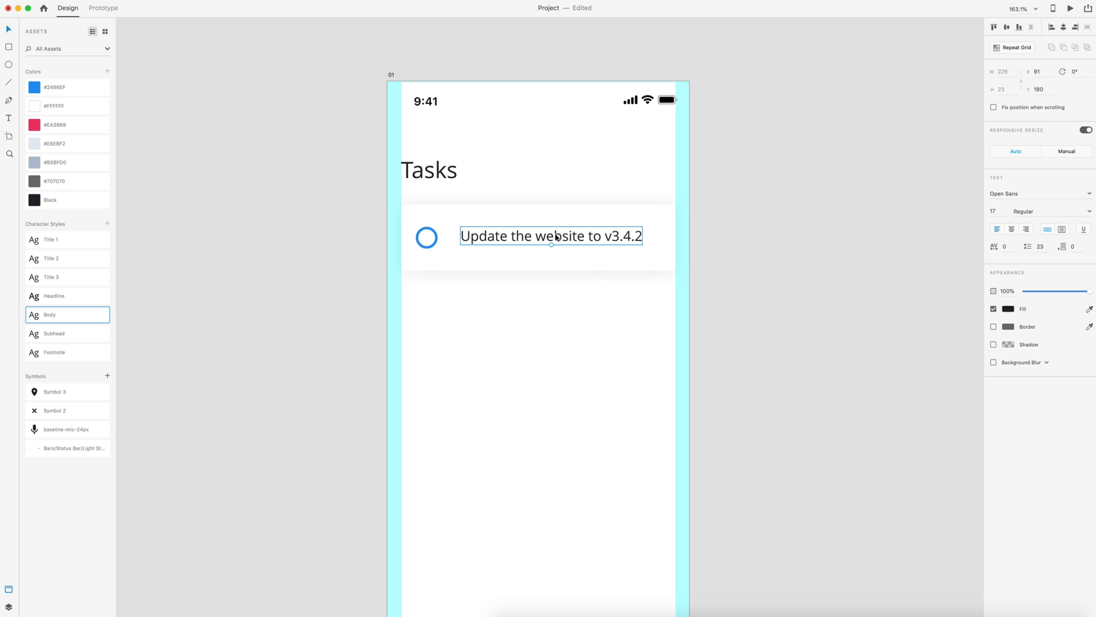
- Vertically centre the label in the card and nudge it left toward the circle
{"action": "left_click_drag", "start_coordinate": [474, 240], "coordinate": [471, 240]}
{"action": "left_click", "coordinate": [515, 221], "text": "shift"}
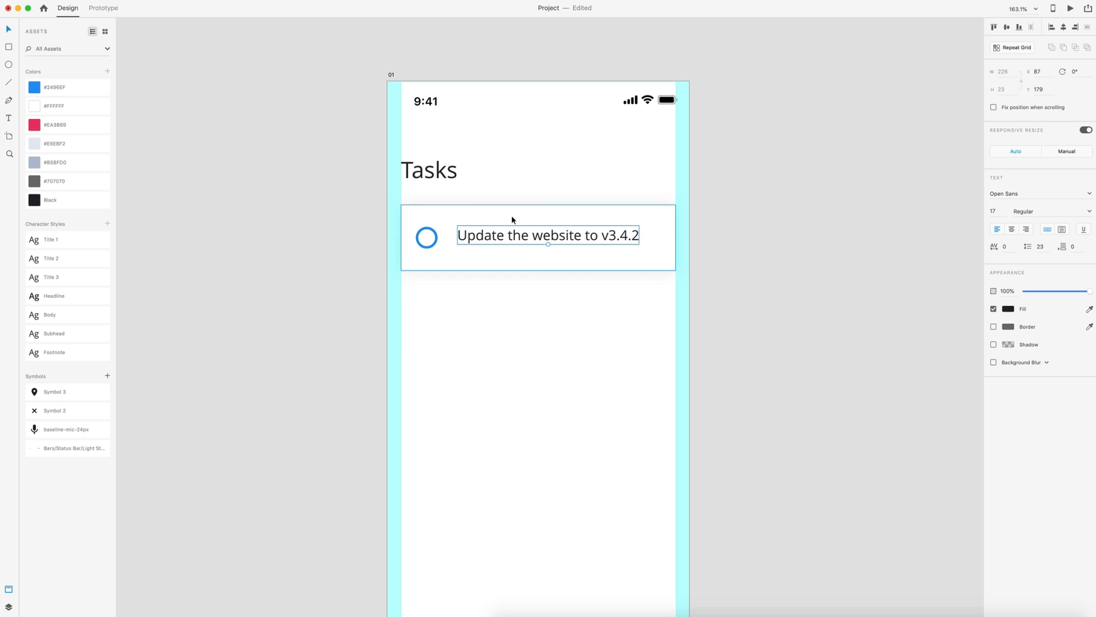
{"action": "left_click", "coordinate": [1013, 27]}
{"action": "left_click", "coordinate": [480, 239]}
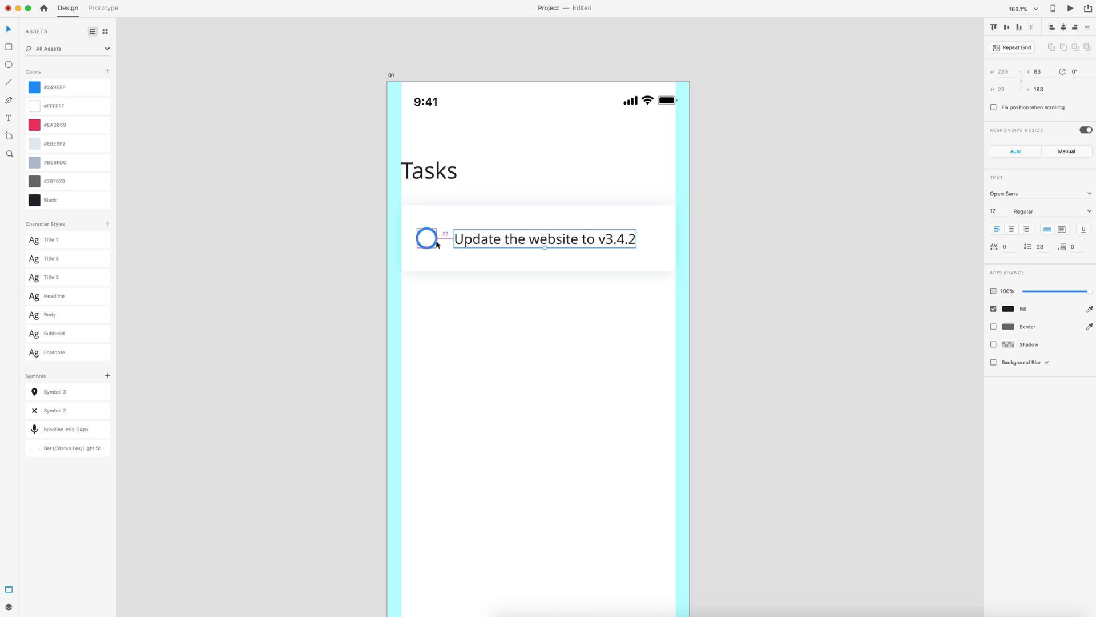
{"action": "key", "text": "Left"}
{"action": "key", "text": "Left"}
{"action": "key", "text": "Left"}
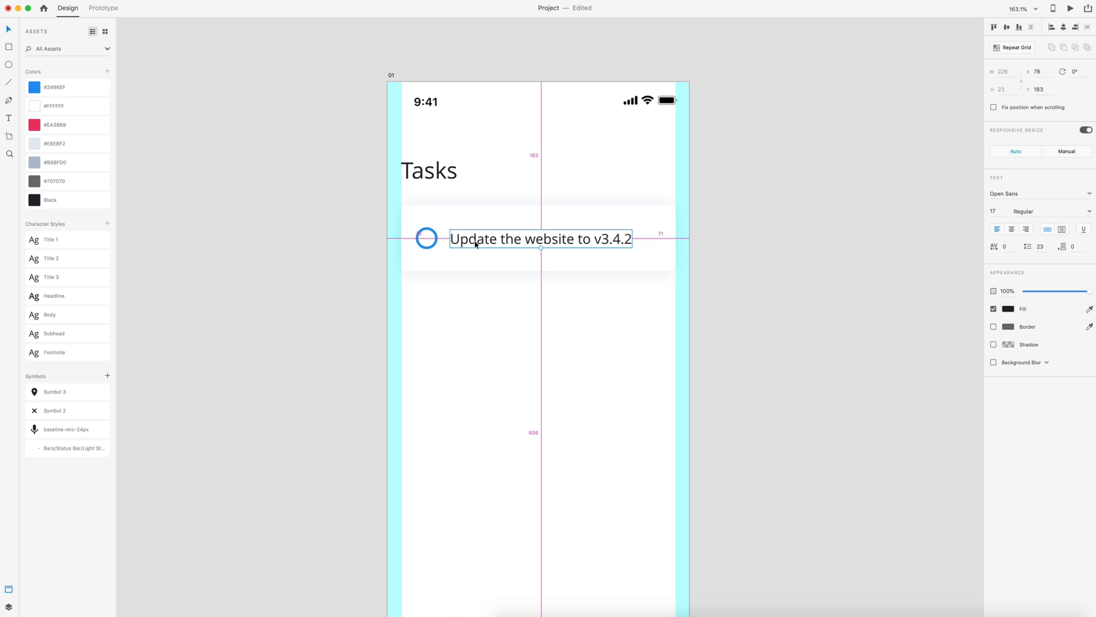
{"action": "left_click", "coordinate": [594, 366]}
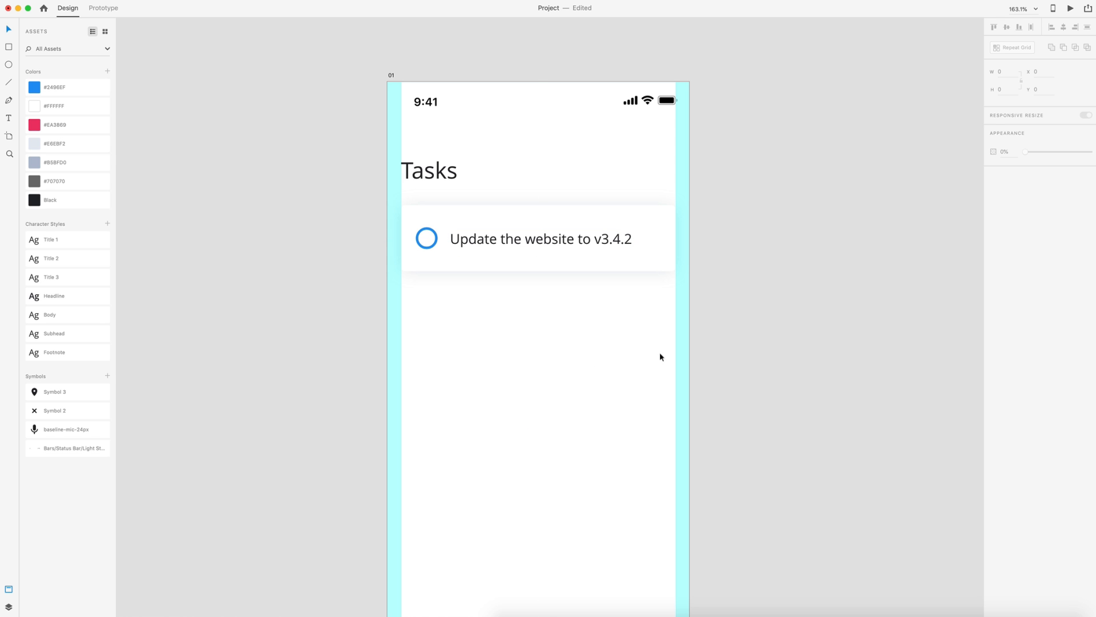
- Select the task card and rename its group to 'Website Task' in Layers
{"action": "left_click_drag", "start_coordinate": [659, 351], "coordinate": [374, 212]}
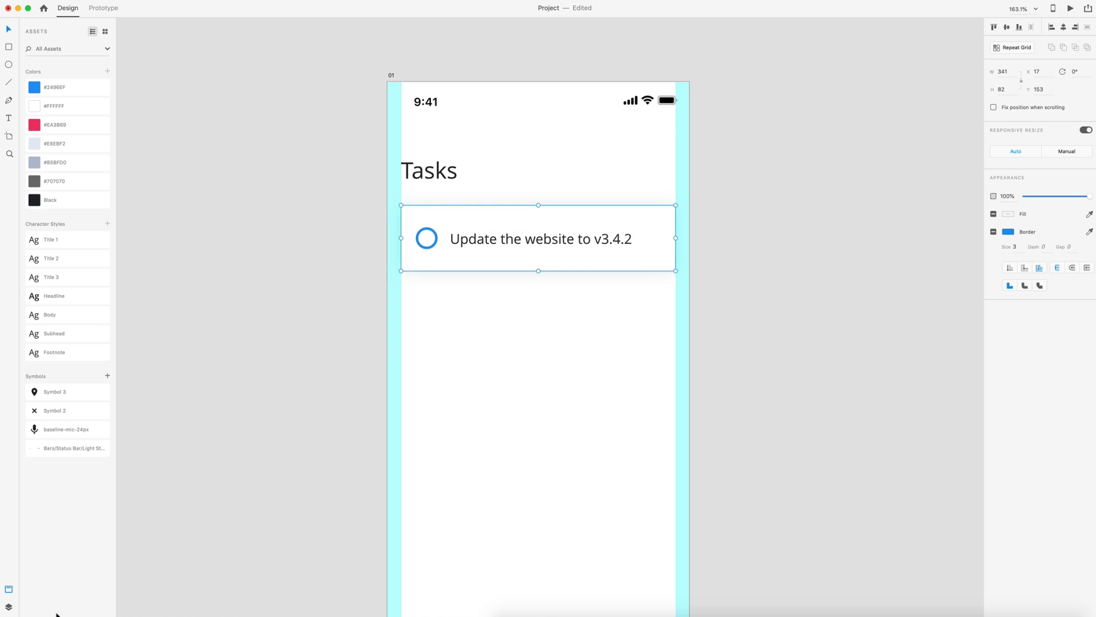
{"action": "left_click", "coordinate": [9, 607]}
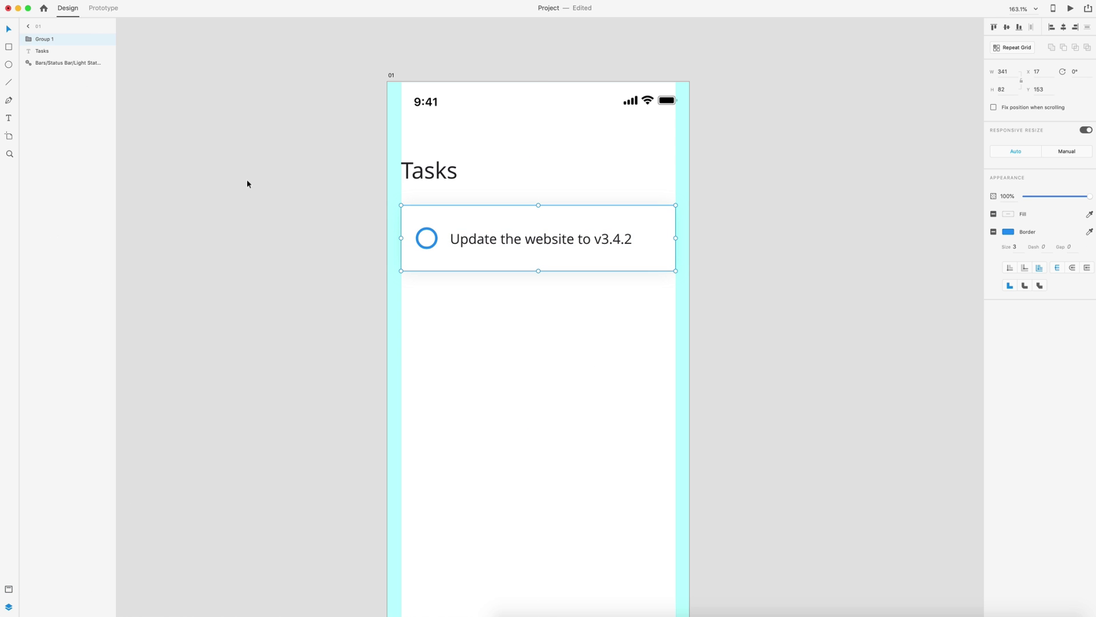
{"action": "double_click", "coordinate": [48, 40]}
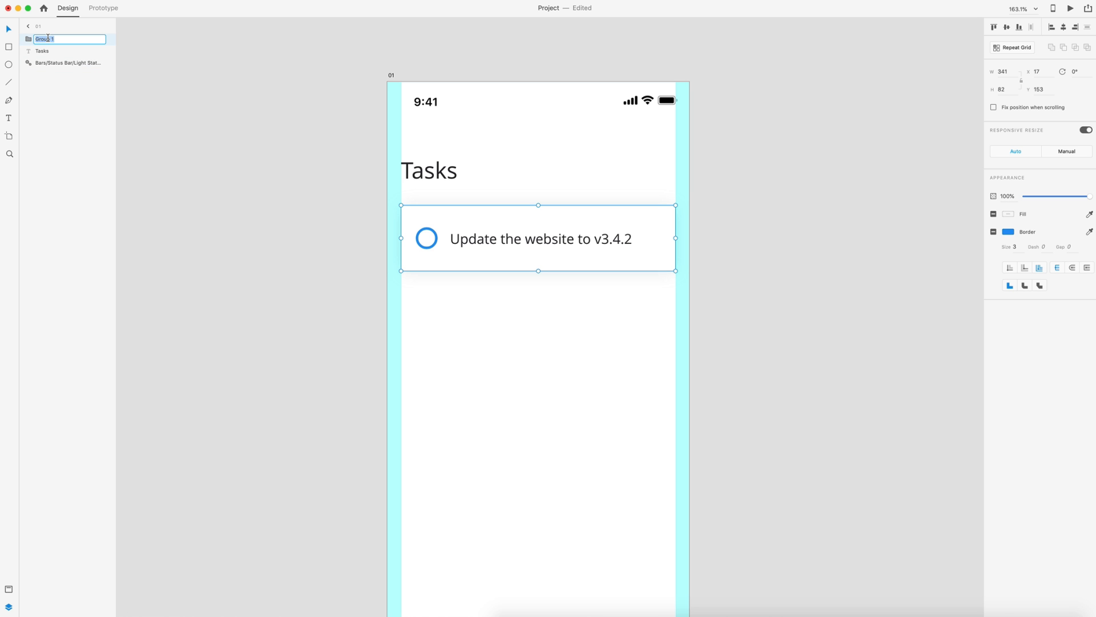
{"action": "type", "text": "Website Task"}
{"action": "key", "text": "Return"}
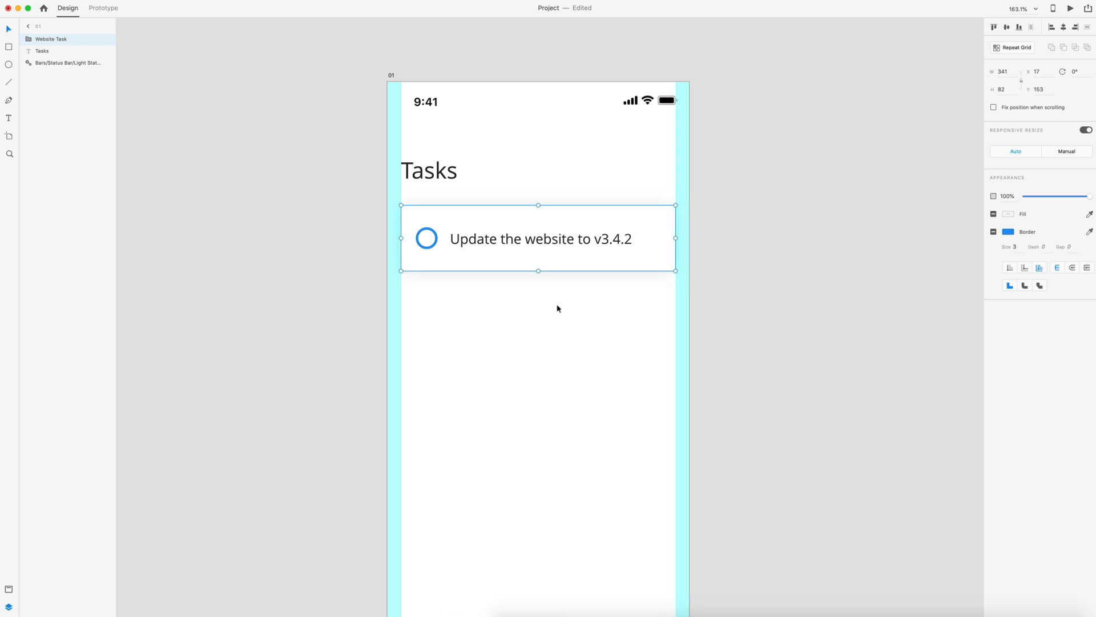
- Alt-drag a duplicate card below the first and move both cards up toward the heading
{"action": "left_click_drag", "start_coordinate": [595, 219], "coordinate": [597, 299]}
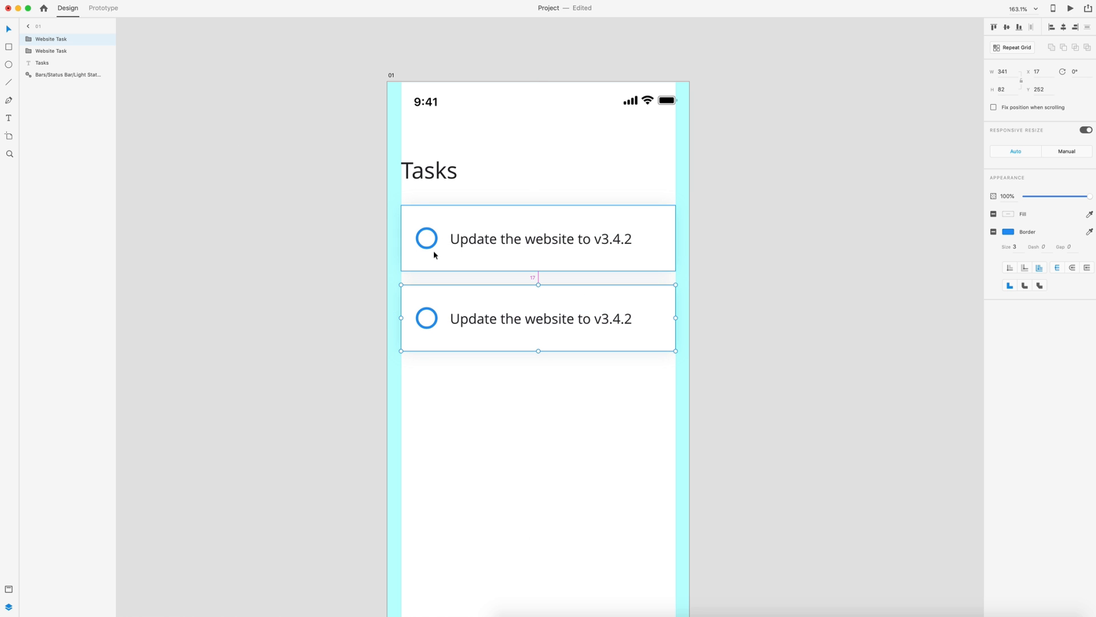
{"action": "left_click", "coordinate": [422, 221], "text": "shift"}
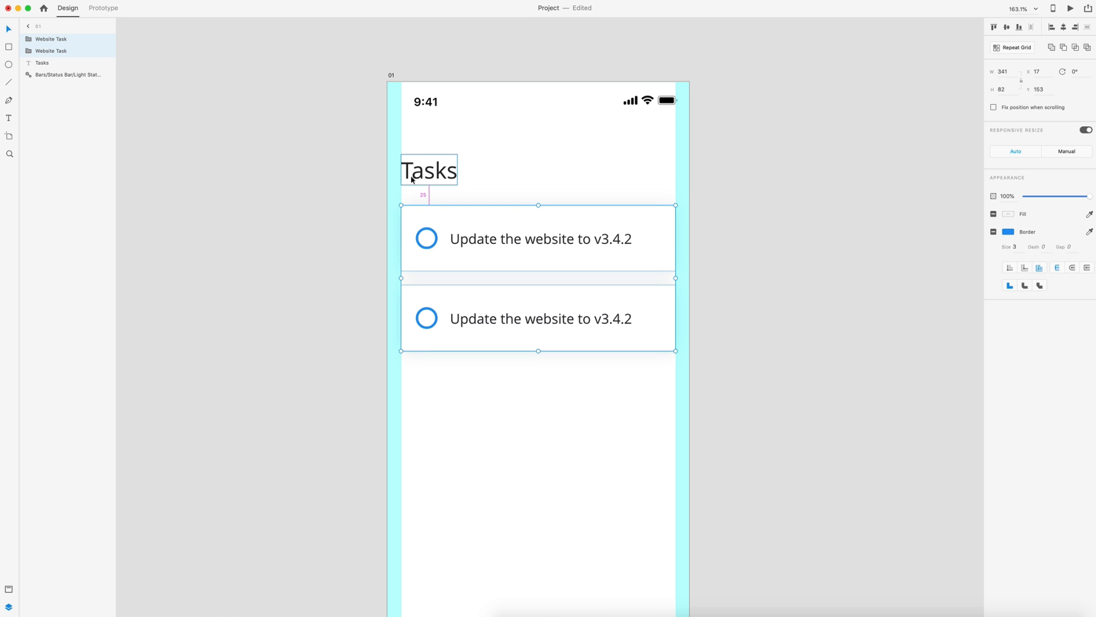
{"action": "key", "text": "Up"}
{"action": "key", "text": "Up"}
{"action": "key", "text": "Up"}
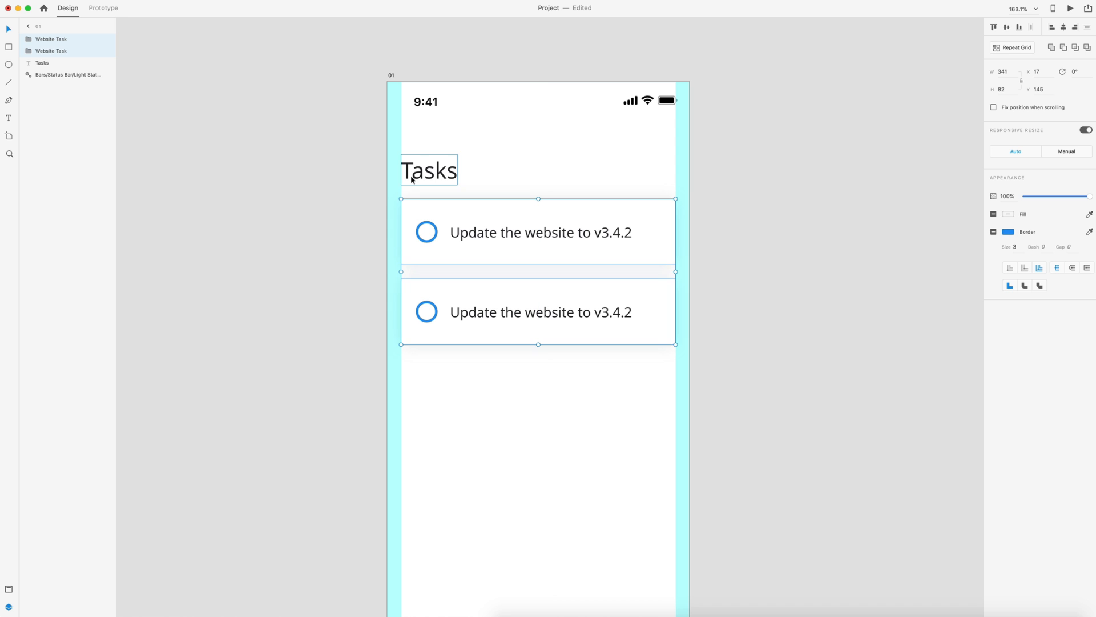
{"action": "left_click", "coordinate": [583, 420]}
- Replace the second card's label text with 'Meeting with Google Marketing'
{"action": "left_click", "coordinate": [501, 313]}
{"action": "double_click", "coordinate": [501, 313]}
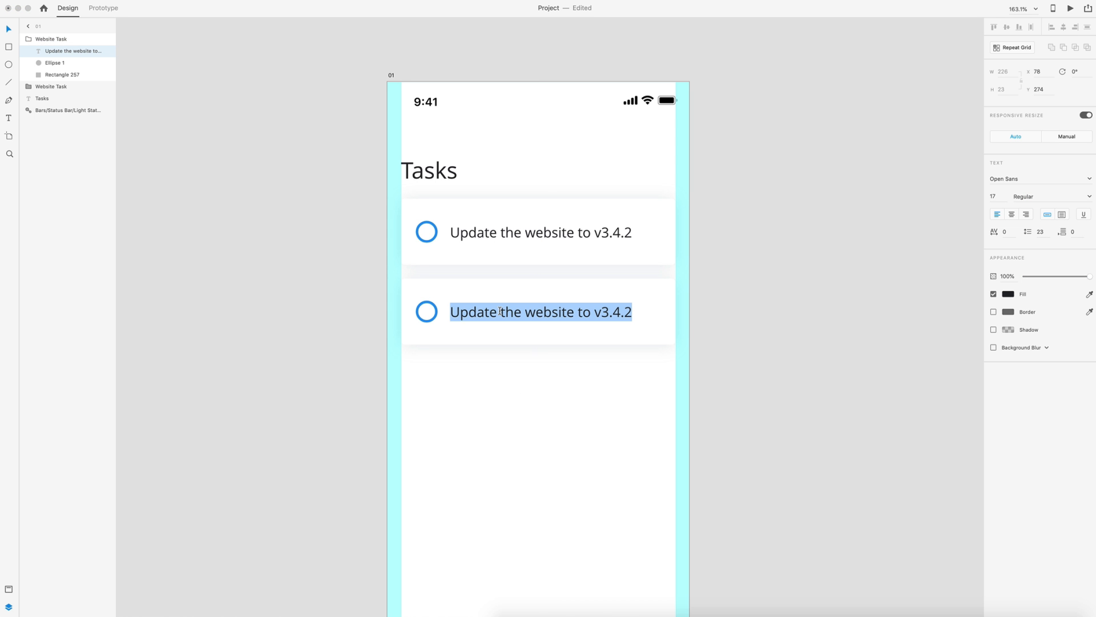
{"action": "type", "text": "Meeting with"}
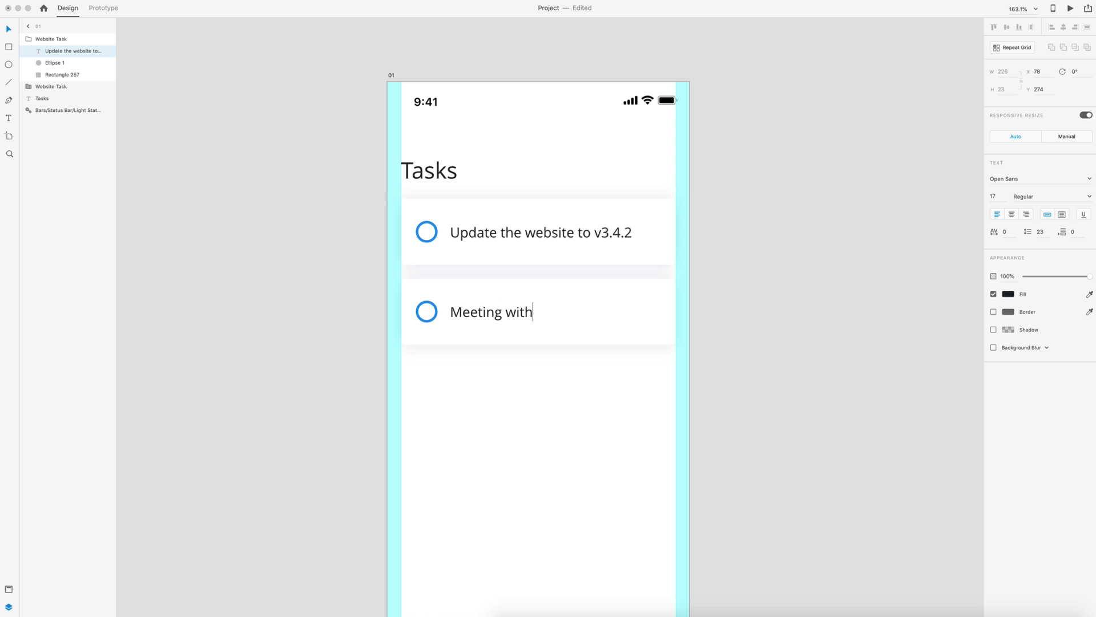
{"action": "type", "text": " Google Mar"}
{"action": "type", "text": "keting"}
{"action": "left_click", "coordinate": [580, 321]}
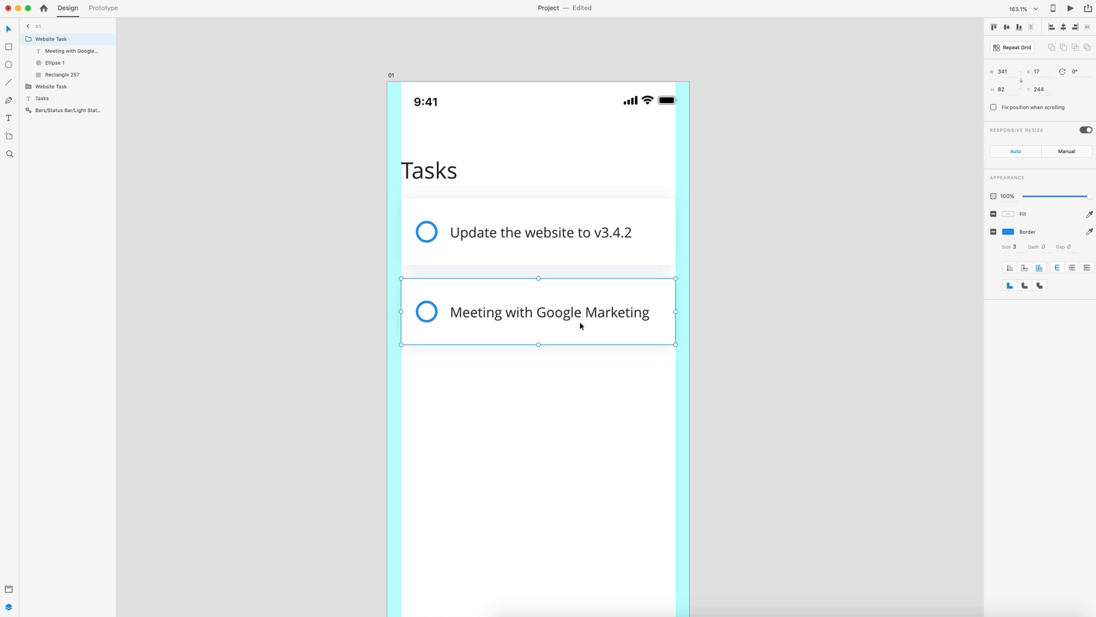
- Strike a line through the meeting label and colour label and line grey #B5BFD0
{"action": "left_click", "coordinate": [500, 305]}
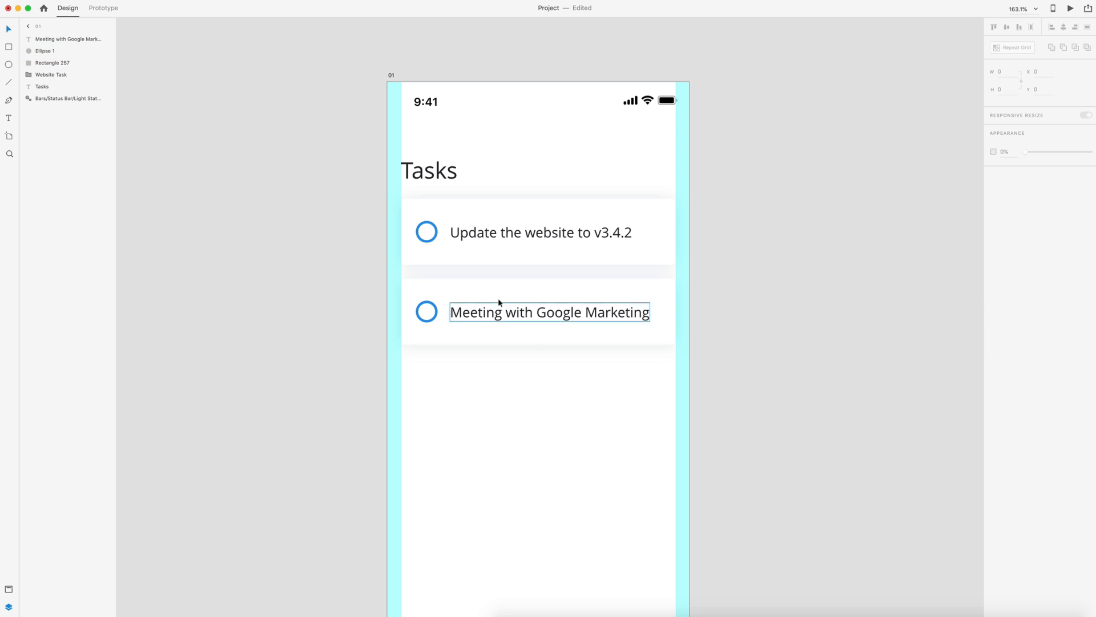
{"action": "left_click", "coordinate": [475, 365]}
{"action": "left_click", "coordinate": [9, 83]}
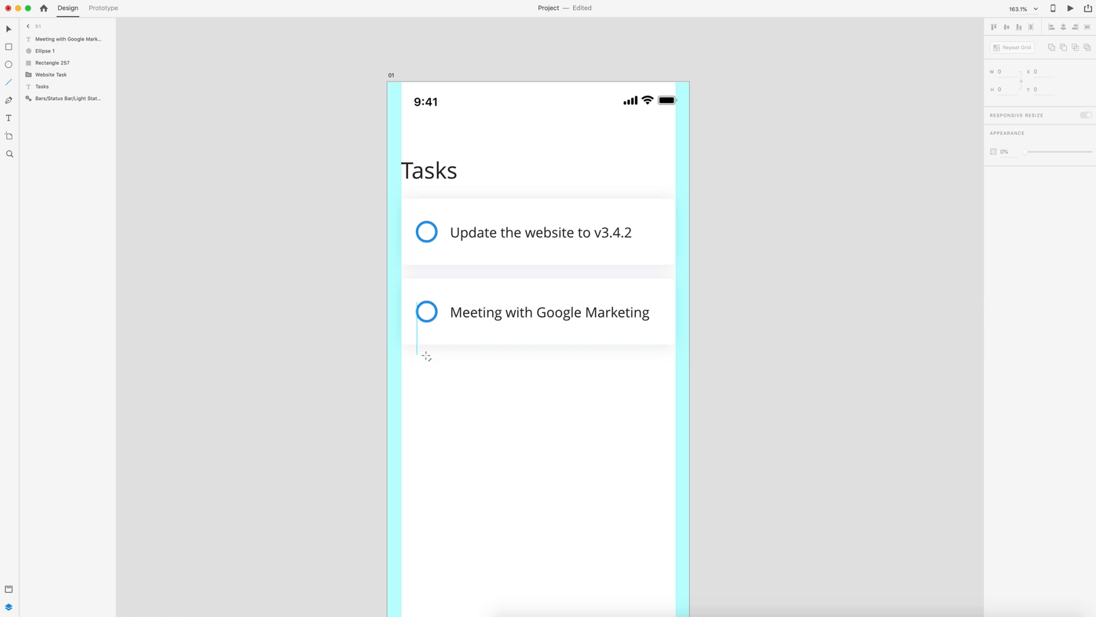
{"action": "left_click_drag", "start_coordinate": [448, 313], "coordinate": [653, 312]}
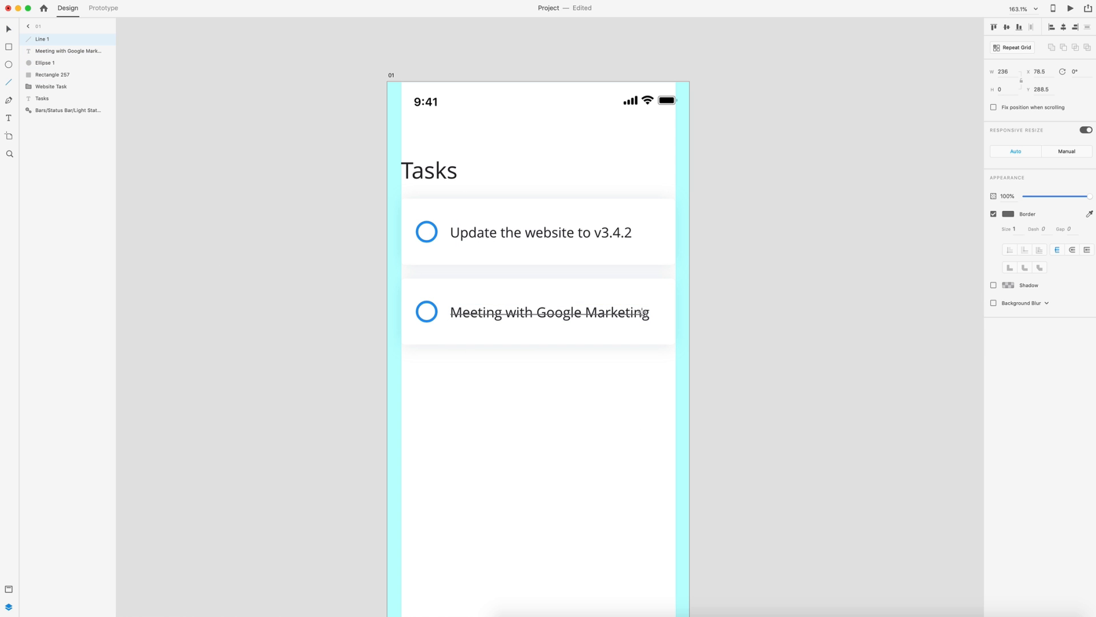
{"action": "key", "text": "ctrl+shift+y"}
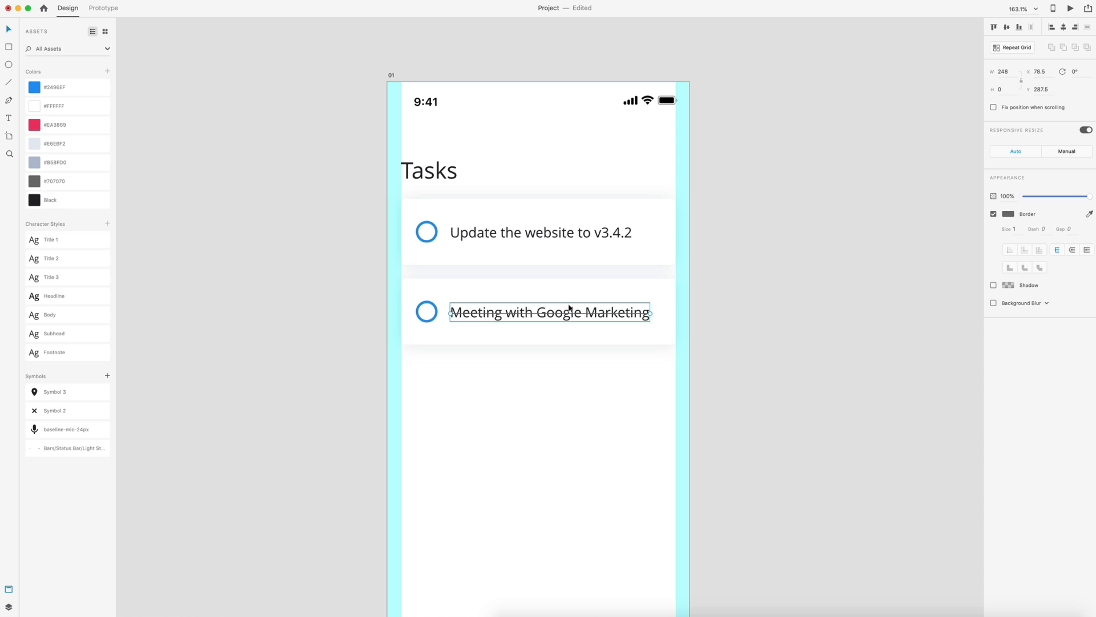
{"action": "left_click", "coordinate": [557, 312], "text": "shift"}
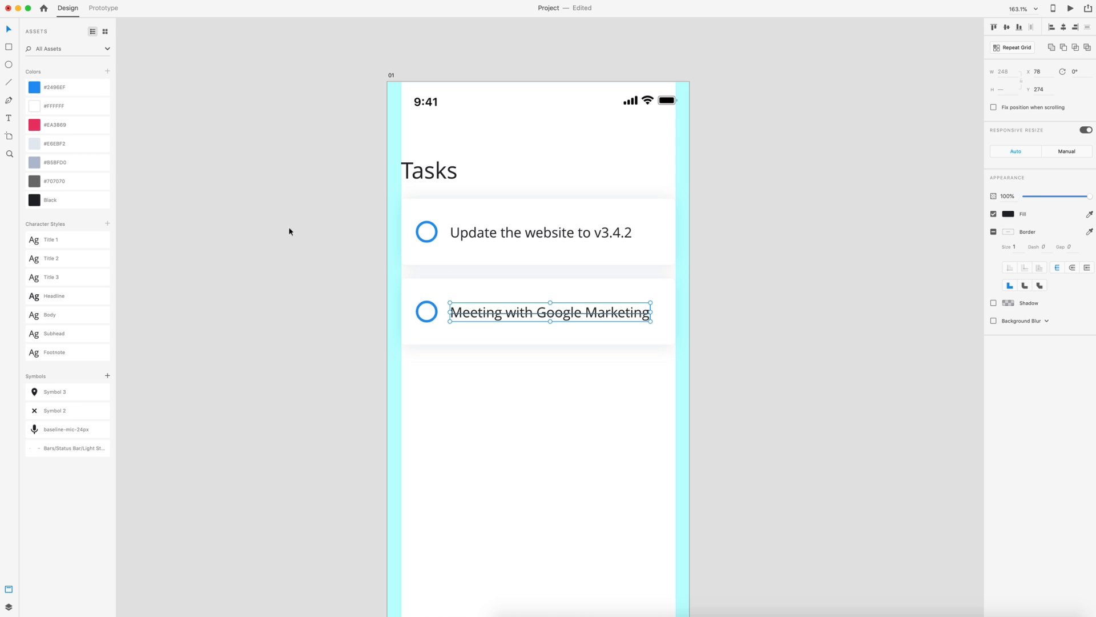
{"action": "left_click", "coordinate": [34, 163]}
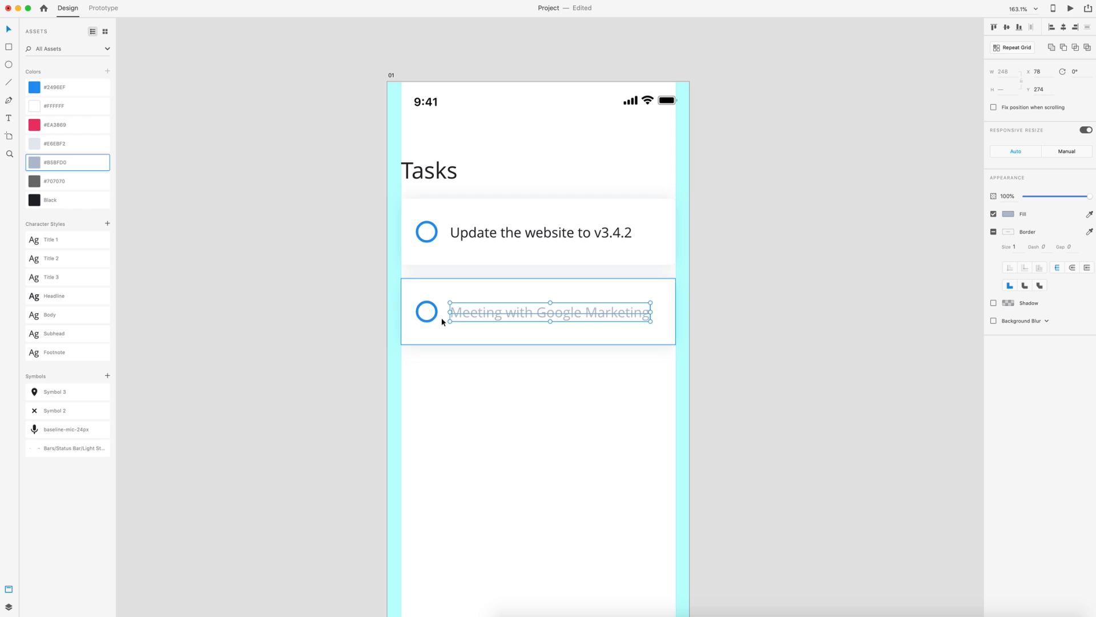
- Apply the #B5BFD0 grey as the completed task's circle border
{"action": "left_click", "coordinate": [426, 312]}
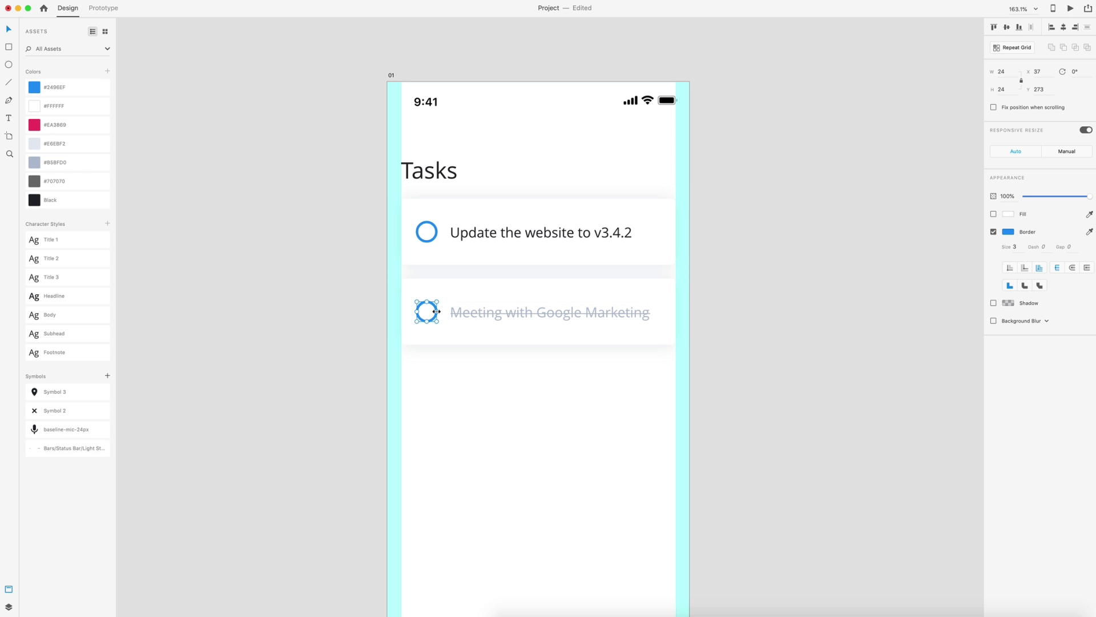
{"action": "right_click", "coordinate": [48, 163]}
{"action": "left_click", "coordinate": [75, 211]}
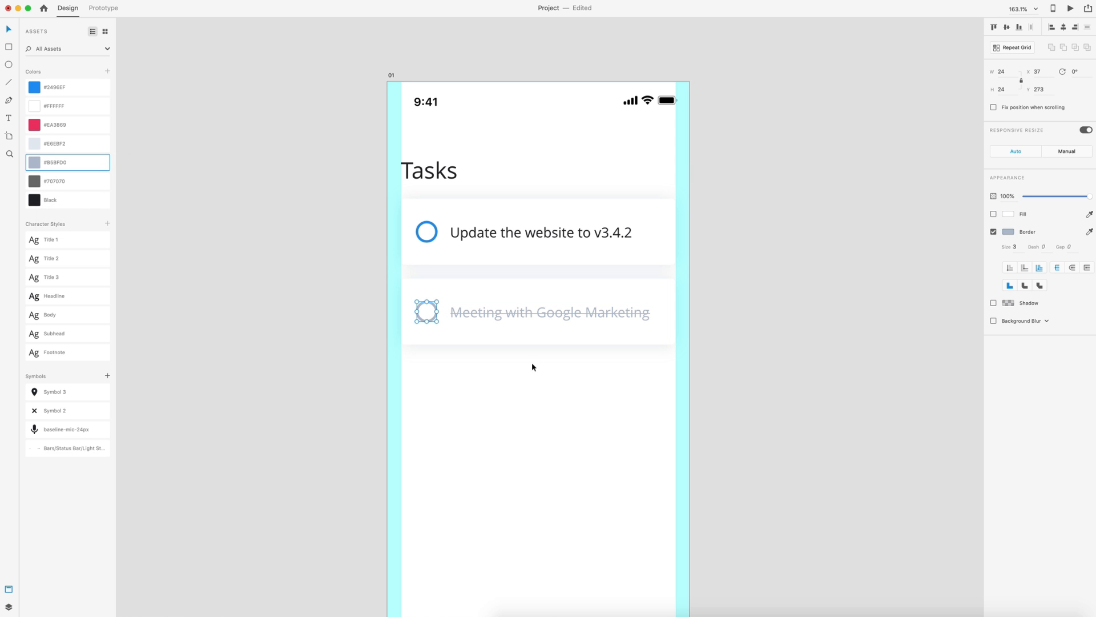
{"action": "left_click", "coordinate": [402, 325]}
{"action": "scroll", "coordinate": [454, 304], "scroll_direction": "up", "scroll_amount": 8}
- Draw a small grey dot inside the completed task's circle
{"action": "key", "text": "e"}
{"action": "mouse_move", "coordinate": [439, 281]}
{"action": "left_mouse_down"}
{"action": "mouse_move", "coordinate": [486, 328]}
{"action": "mouse_move", "coordinate": [463, 310]}
{"action": "left_mouse_up"}
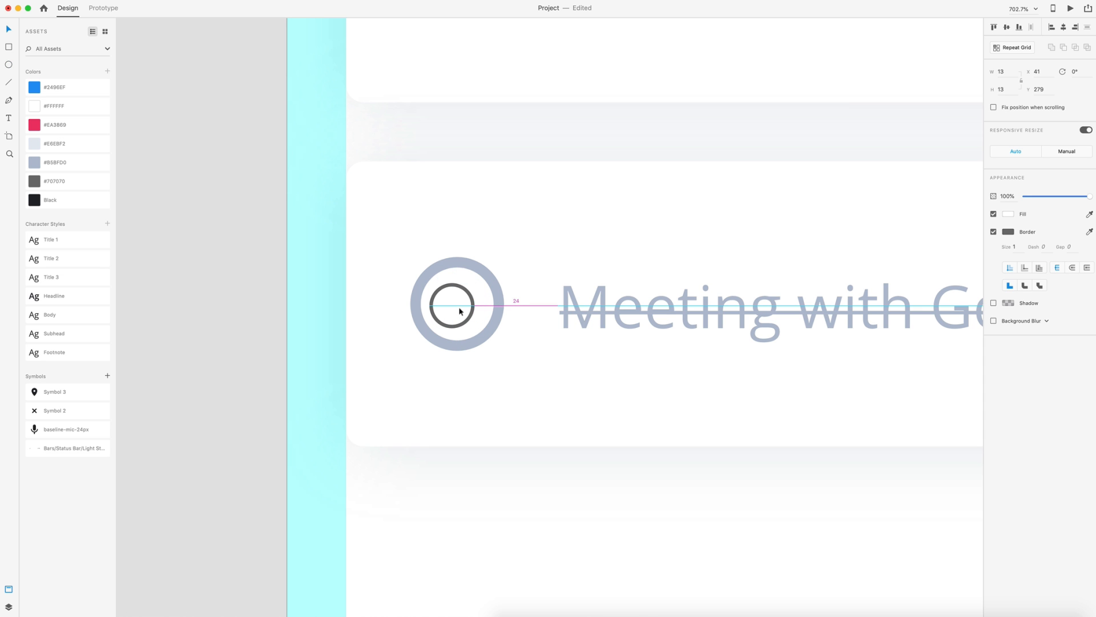
{"action": "scroll", "coordinate": [465, 301], "scroll_direction": "up", "scroll_amount": 3}
{"action": "scroll", "coordinate": [522, 263], "scroll_direction": "down", "scroll_amount": 10}
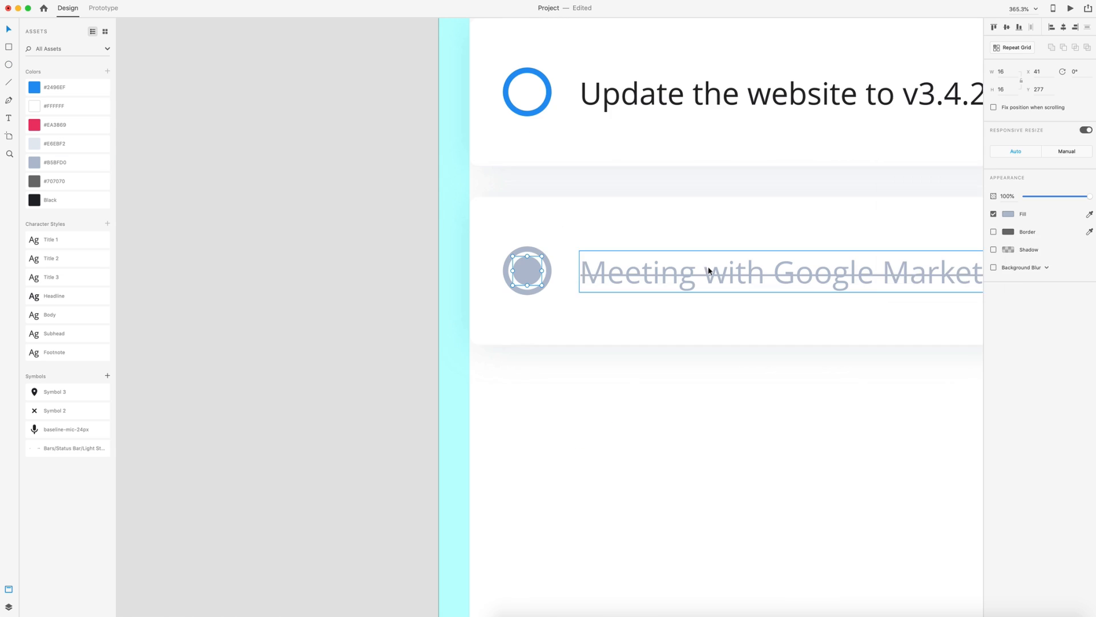
{"action": "key", "text": "Escape"}
- Group the Google Marketing task row and start renaming it 'Google Task' in Layers
{"action": "left_click_drag", "start_coordinate": [712, 448], "coordinate": [374, 328]}
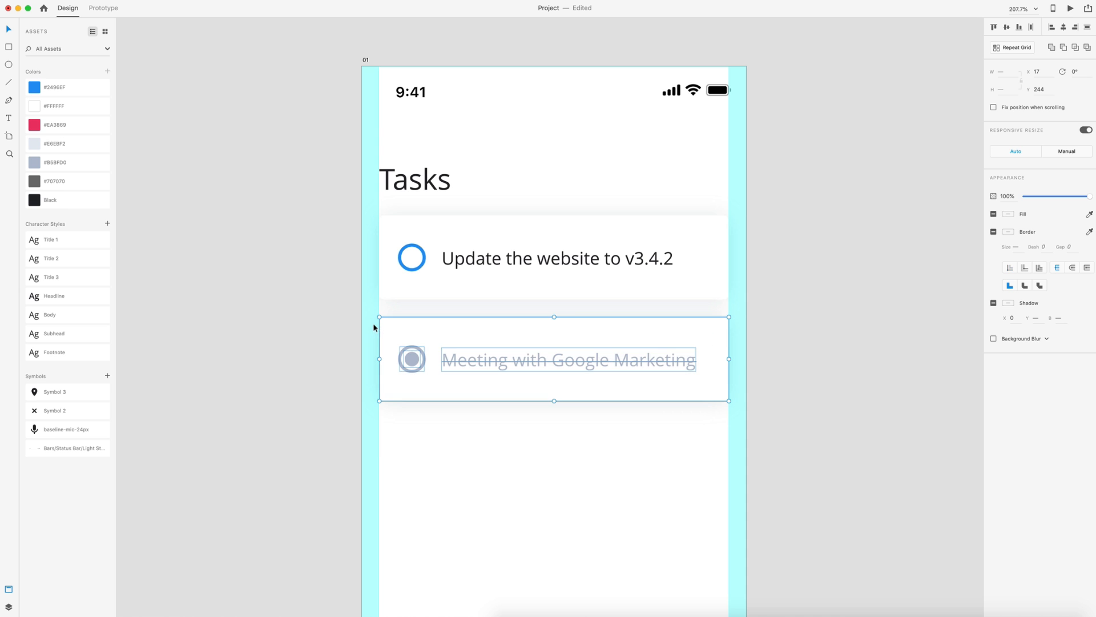
{"action": "key", "text": "ctrl+g"}
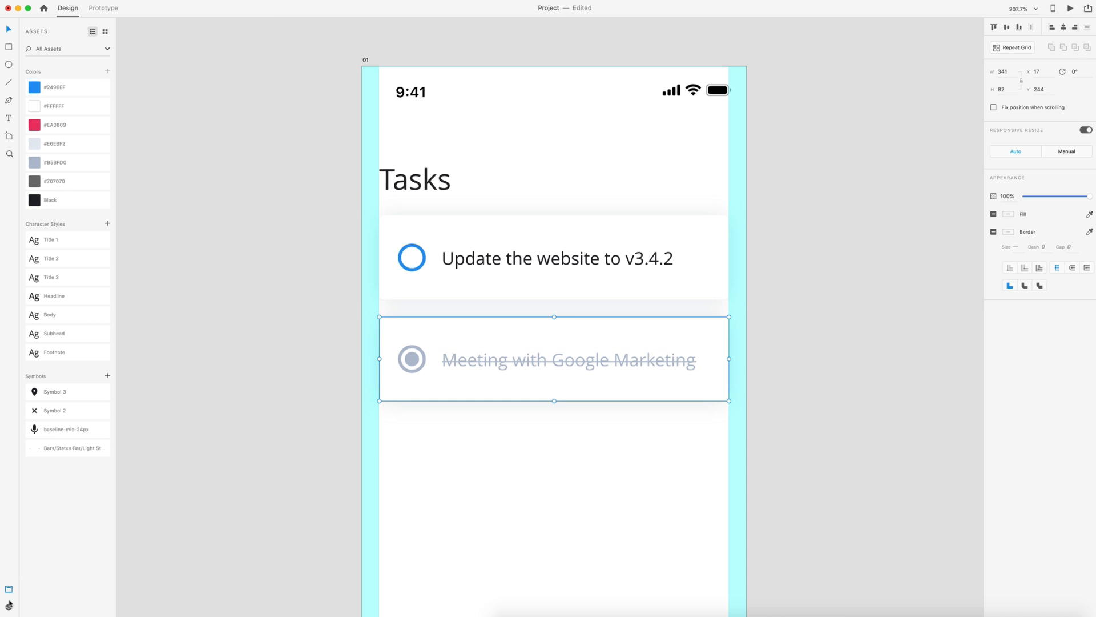
{"action": "left_click", "coordinate": [9, 605]}
{"action": "double_click", "coordinate": [43, 41]}
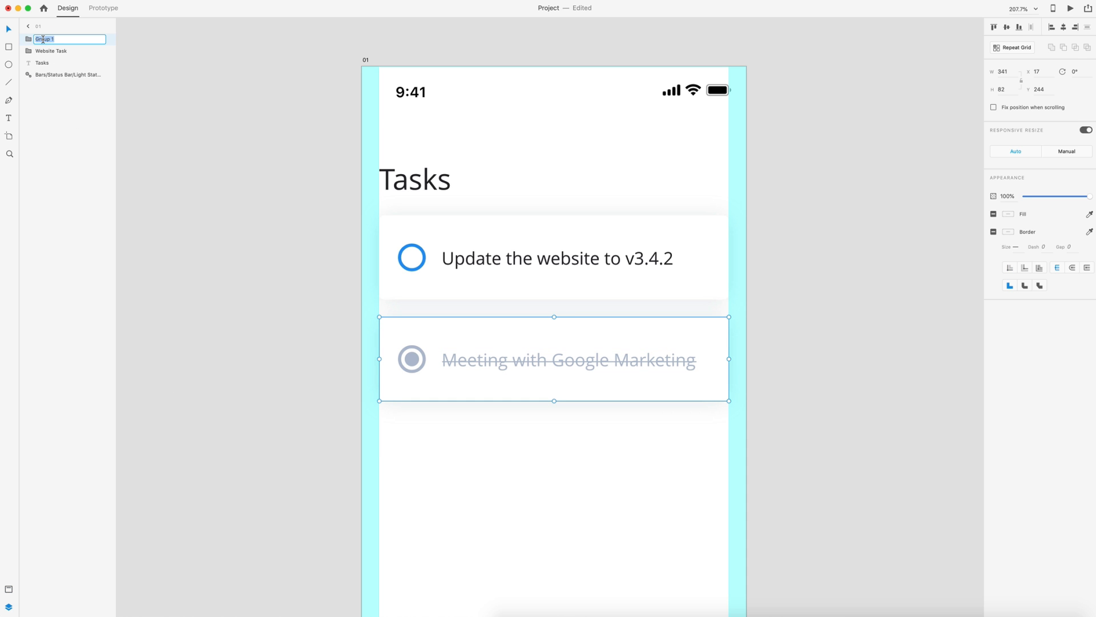
{"action": "type", "text": "Google Task"}
- Confirm the Google Task group name, then draw a 60-pixel circle near the bottom of the Tasks screen
{"action": "key", "text": "Return"}
{"action": "key", "text": "ctrl+0"}
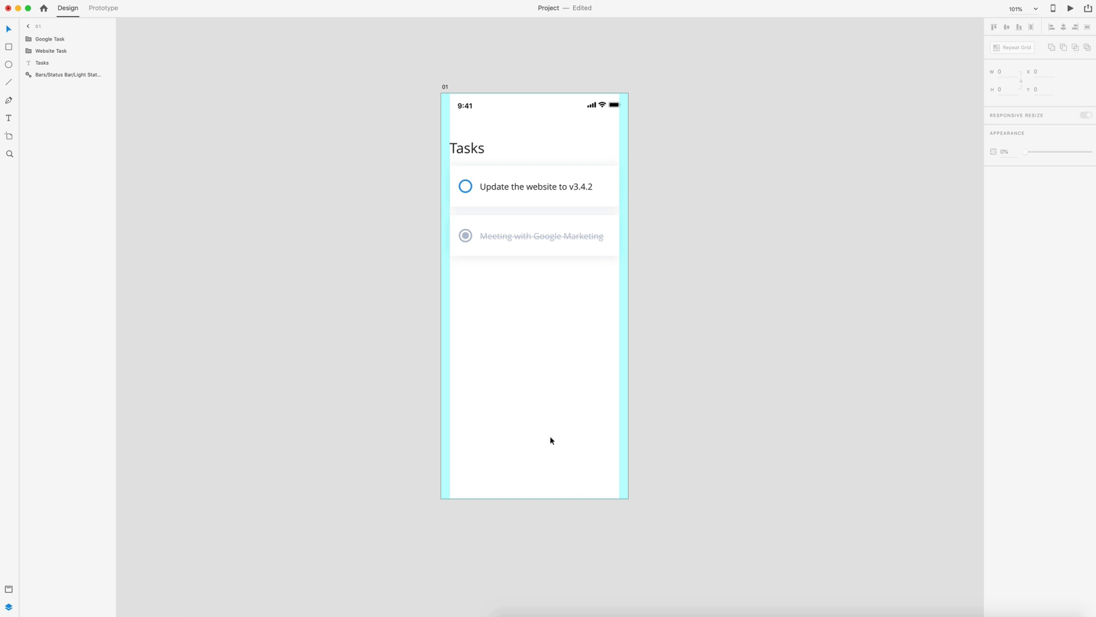
{"action": "scroll", "coordinate": [531, 462], "scroll_direction": "up", "scroll_amount": 3}
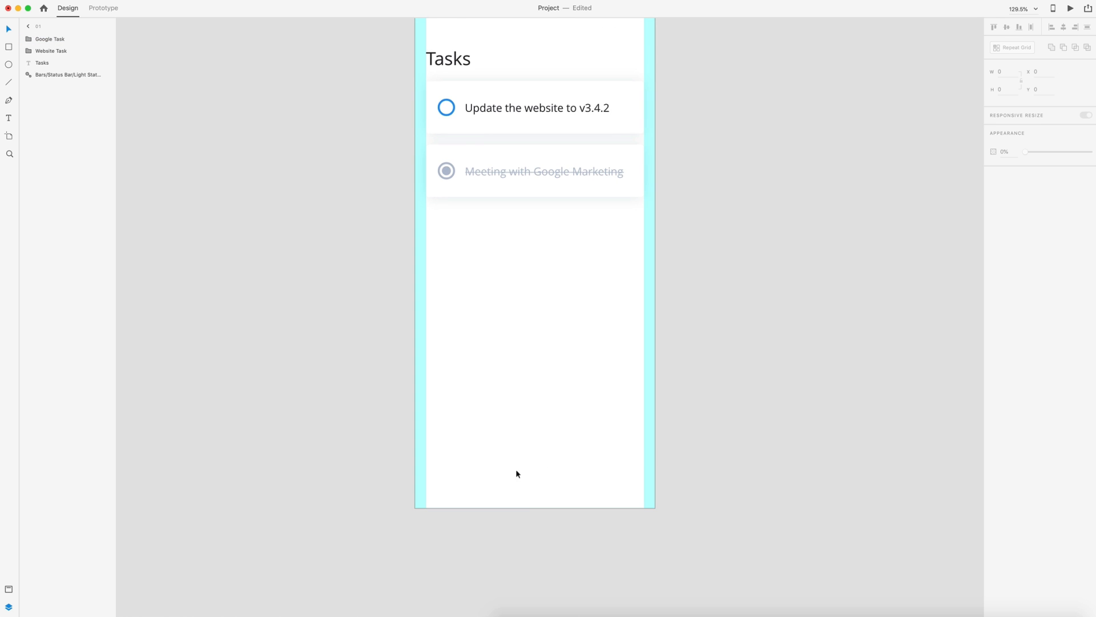
{"action": "key", "text": "e"}
{"action": "left_click_drag", "start_coordinate": [507, 415], "coordinate": [546, 460]}
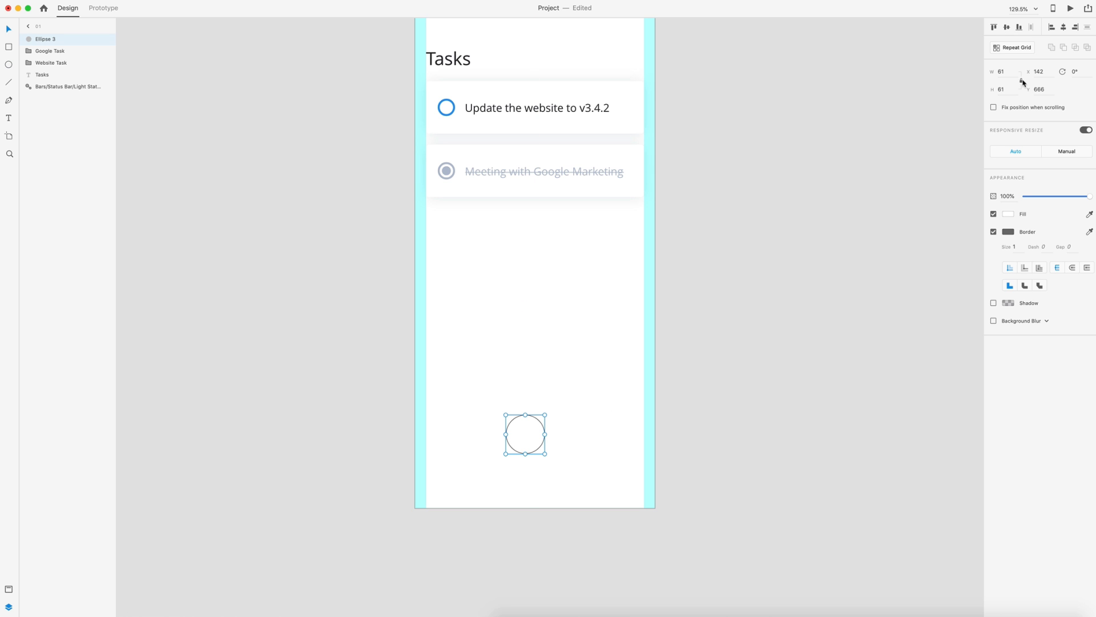
{"action": "left_click", "coordinate": [1002, 72]}
{"action": "type", "text": "60"}
{"action": "key", "text": "Return"}
- Fill the circle with blue #2496EF, remove its border and give it a drop shadow in the saved shadow colour
{"action": "key", "text": "ctrl+shift+y"}
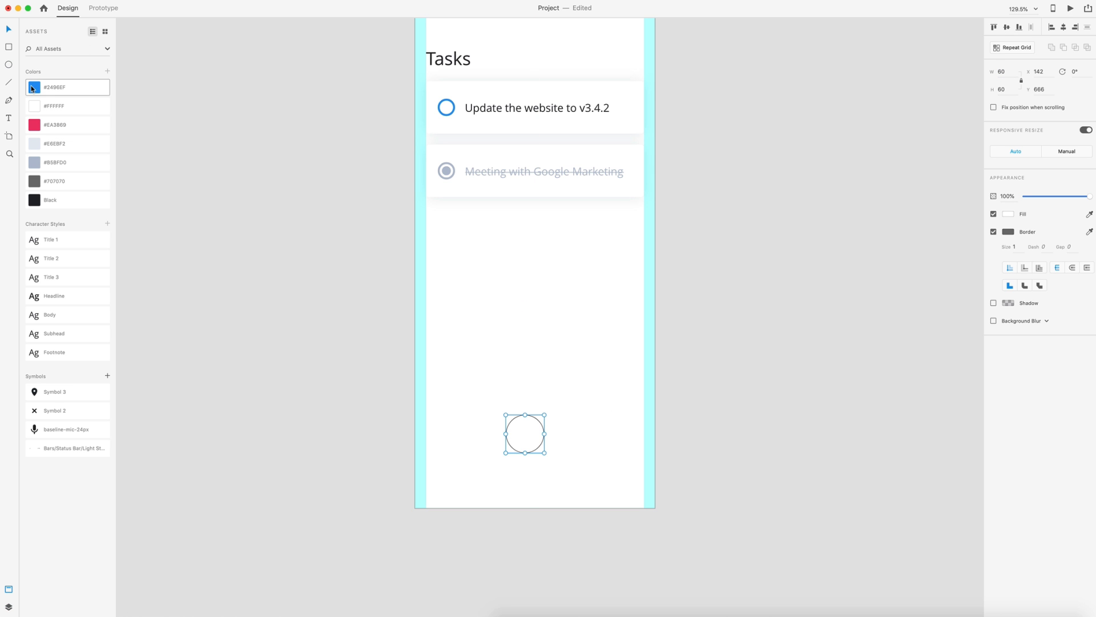
{"action": "left_click", "coordinate": [67, 87]}
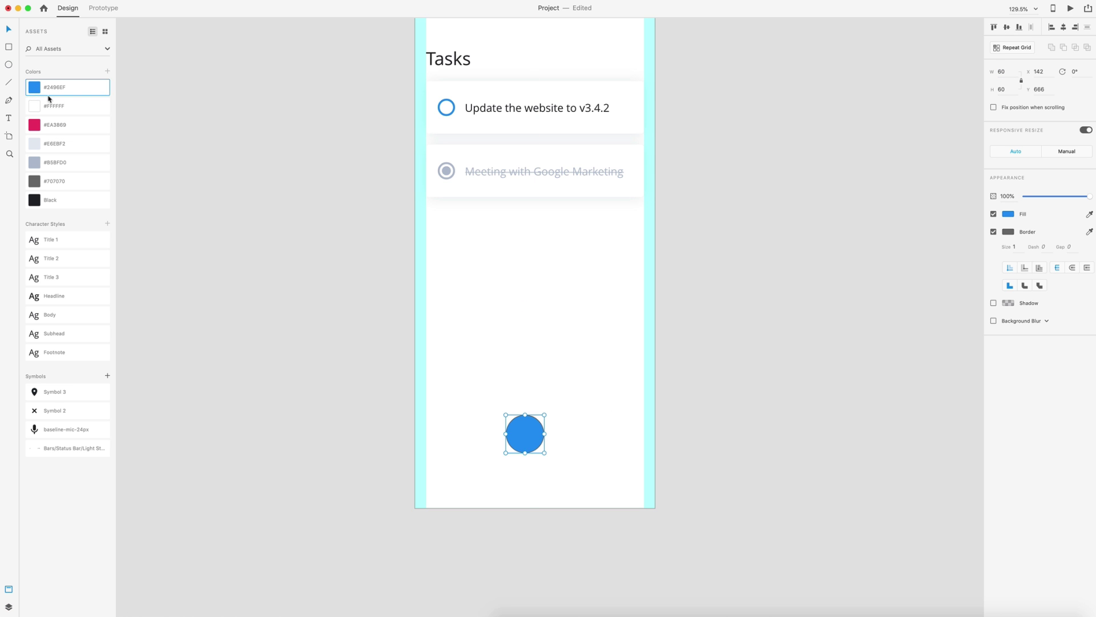
{"action": "left_click", "coordinate": [994, 231]}
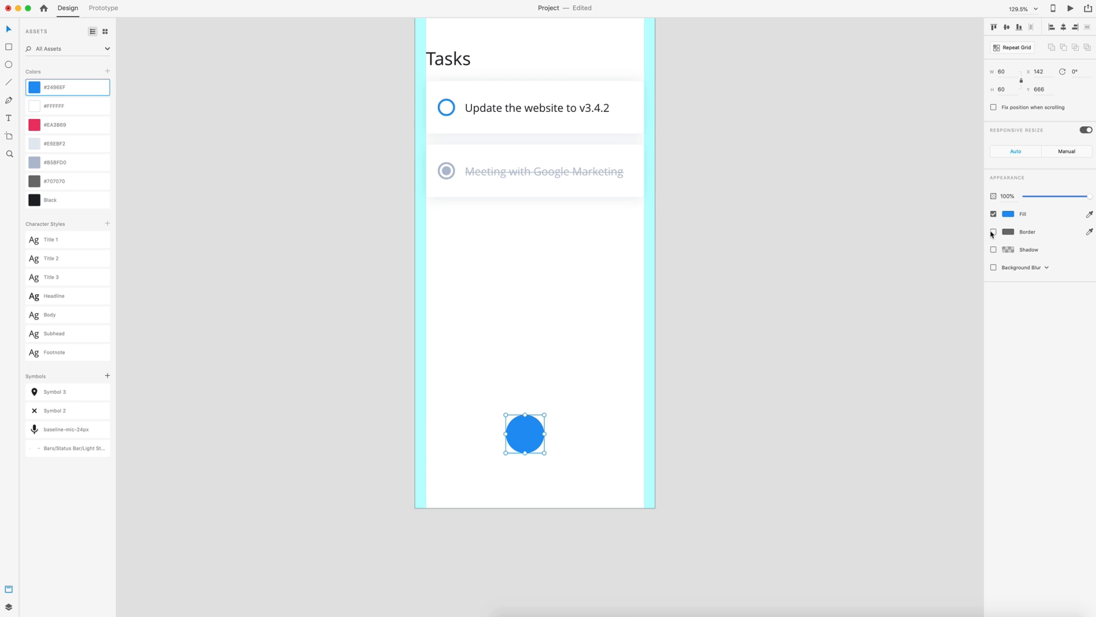
{"action": "left_click", "coordinate": [994, 249]}
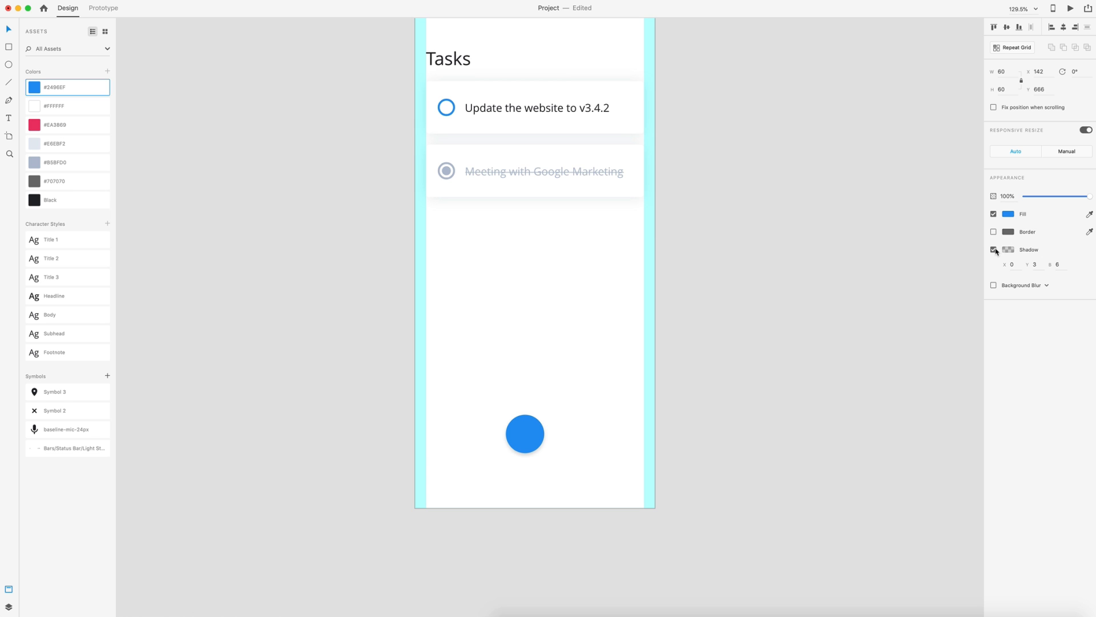
{"action": "left_click", "coordinate": [1008, 250]}
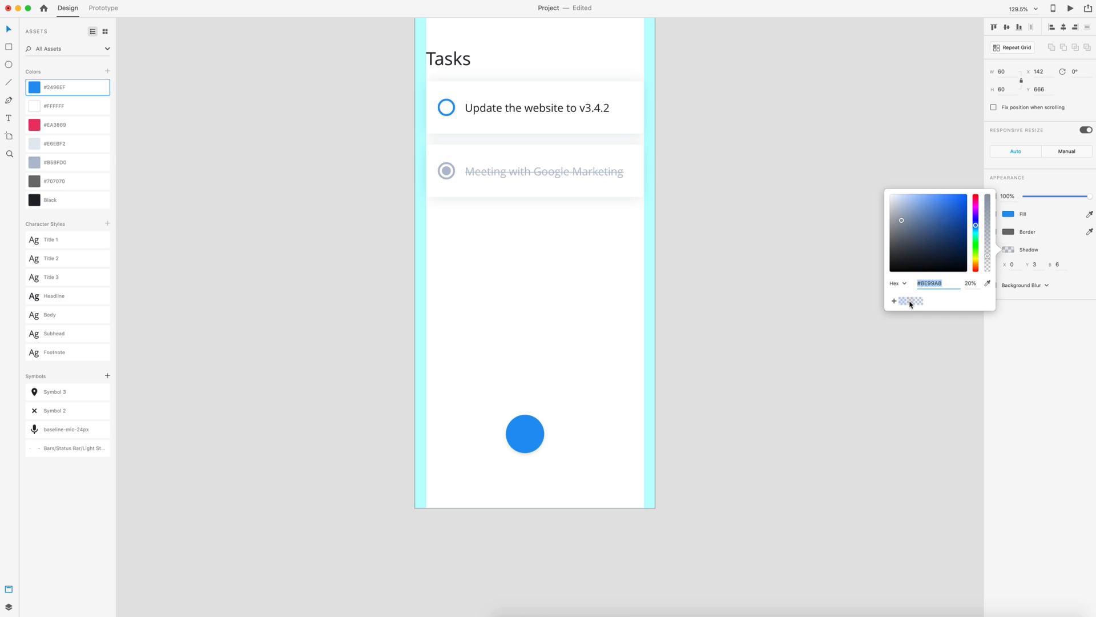
{"action": "left_click", "coordinate": [769, 398]}
{"action": "scroll", "coordinate": [483, 482], "scroll_direction": "up", "scroll_amount": 5}
{"action": "scroll", "coordinate": [558, 393], "scroll_direction": "up", "scroll_amount": 5}
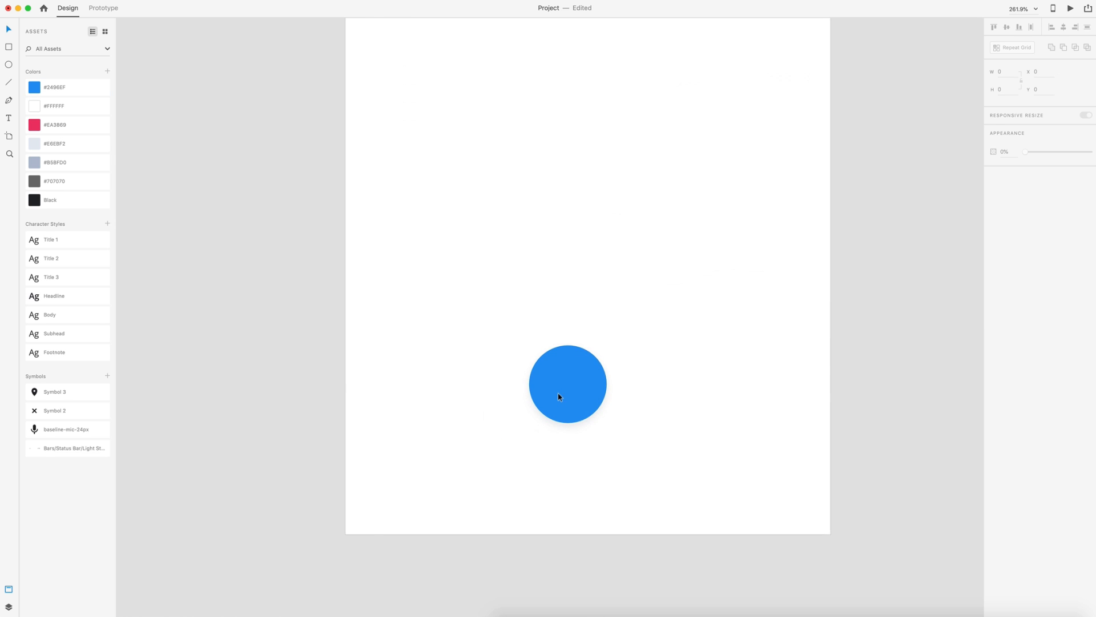
- Centre the blue circle on the screen and place the microphone icon centred inside it
{"action": "mouse_move", "coordinate": [574, 411]}
{"action": "left_mouse_down"}
{"action": "mouse_move", "coordinate": [606, 429]}
{"action": "mouse_move", "coordinate": [606, 447]}
{"action": "left_mouse_up"}
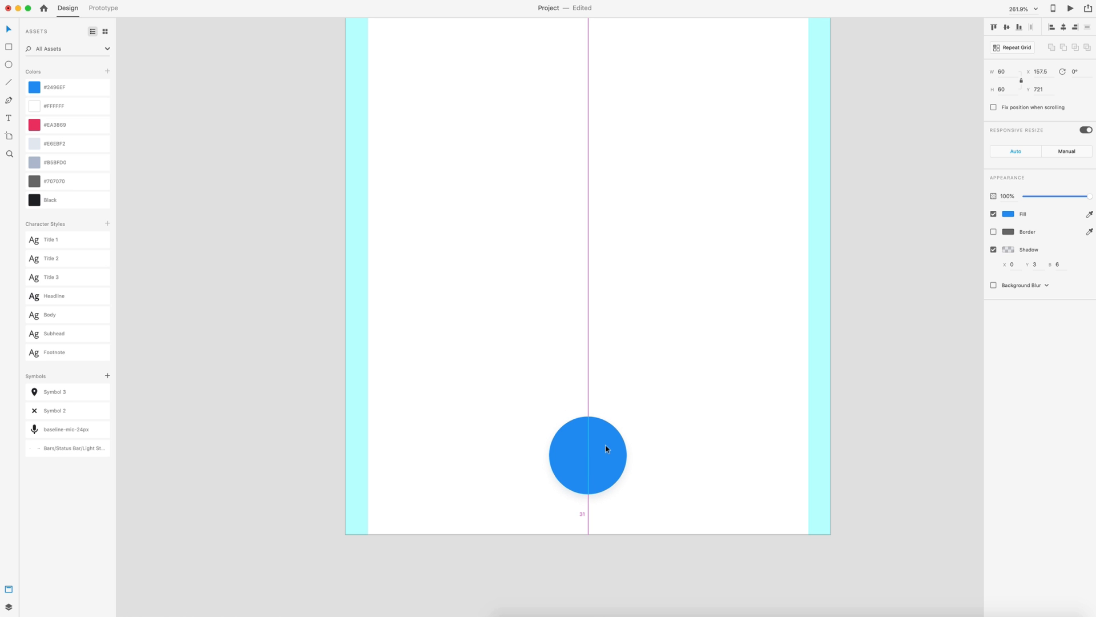
{"action": "left_click_drag", "start_coordinate": [66, 429], "coordinate": [572, 489]}
{"action": "left_click", "coordinate": [601, 484], "text": "shift"}
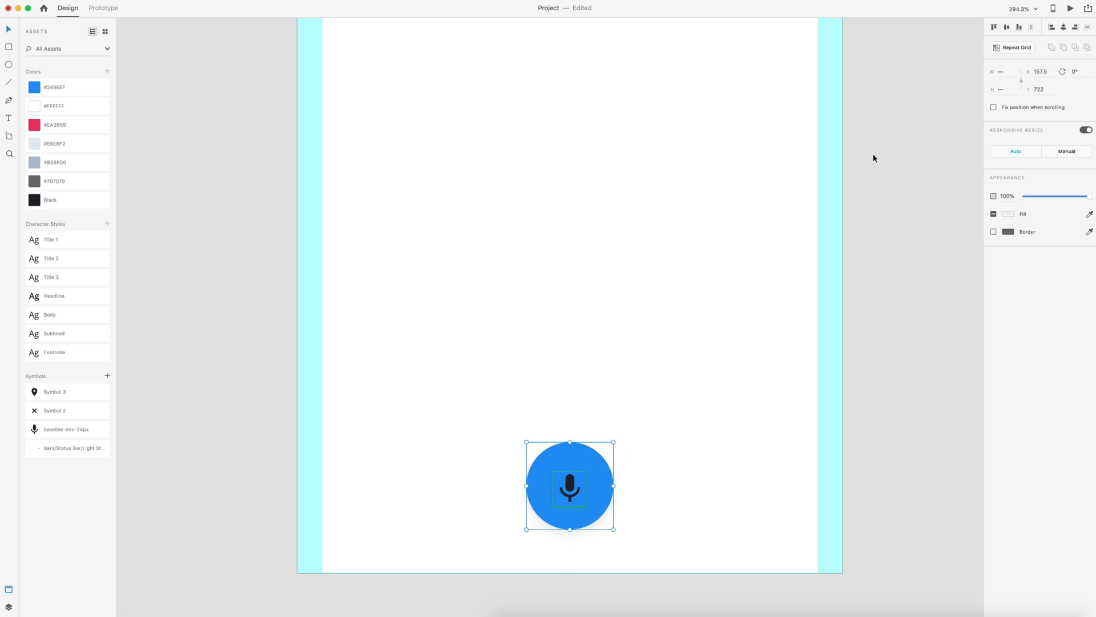
{"action": "left_click", "coordinate": [1018, 28]}
{"action": "left_click", "coordinate": [1065, 28]}
- Make the mic icon white and name the group Mic Button in Layers
{"action": "left_click", "coordinate": [569, 484]}
{"action": "left_click", "coordinate": [54, 106]}
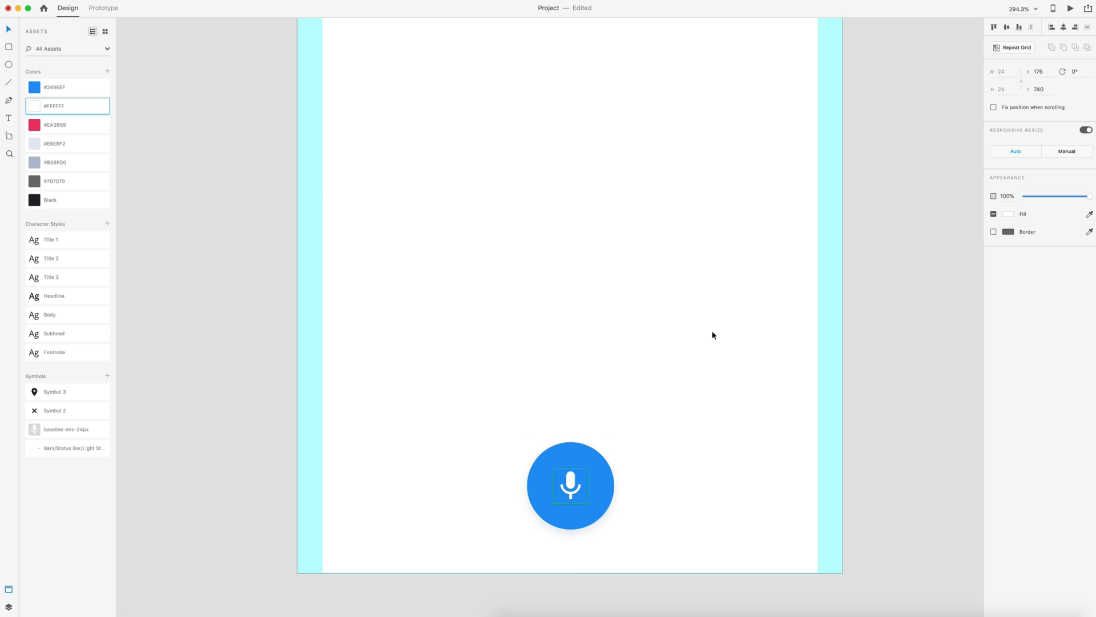
{"action": "scroll", "coordinate": [711, 335], "scroll_direction": "down", "scroll_amount": 5}
{"action": "scroll", "coordinate": [692, 409], "scroll_direction": "up", "scroll_amount": 3}
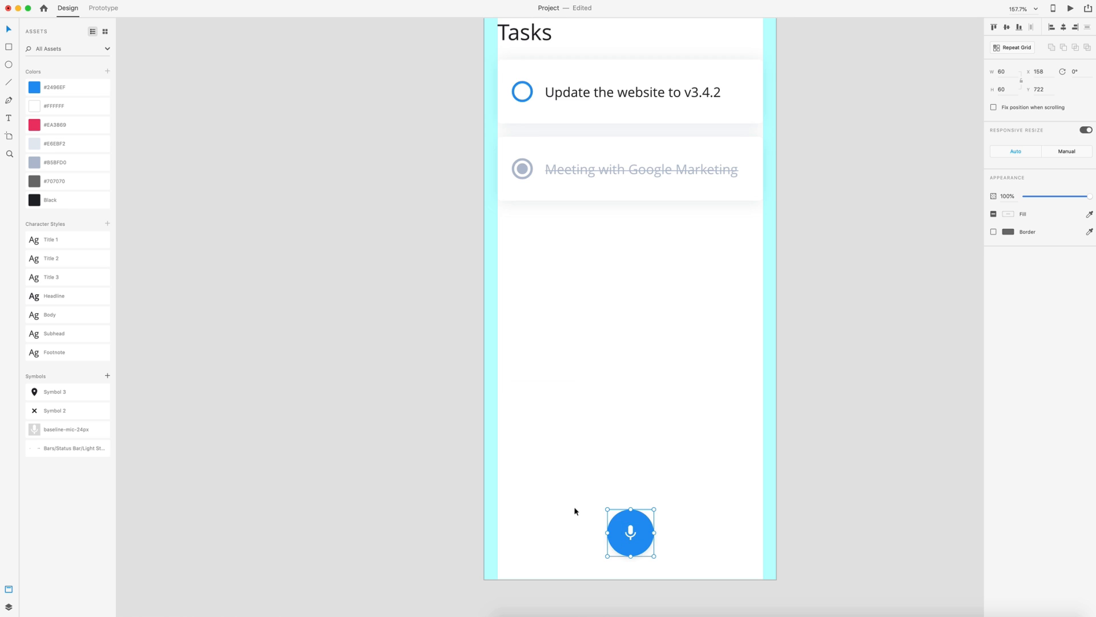
{"action": "left_click", "coordinate": [9, 607]}
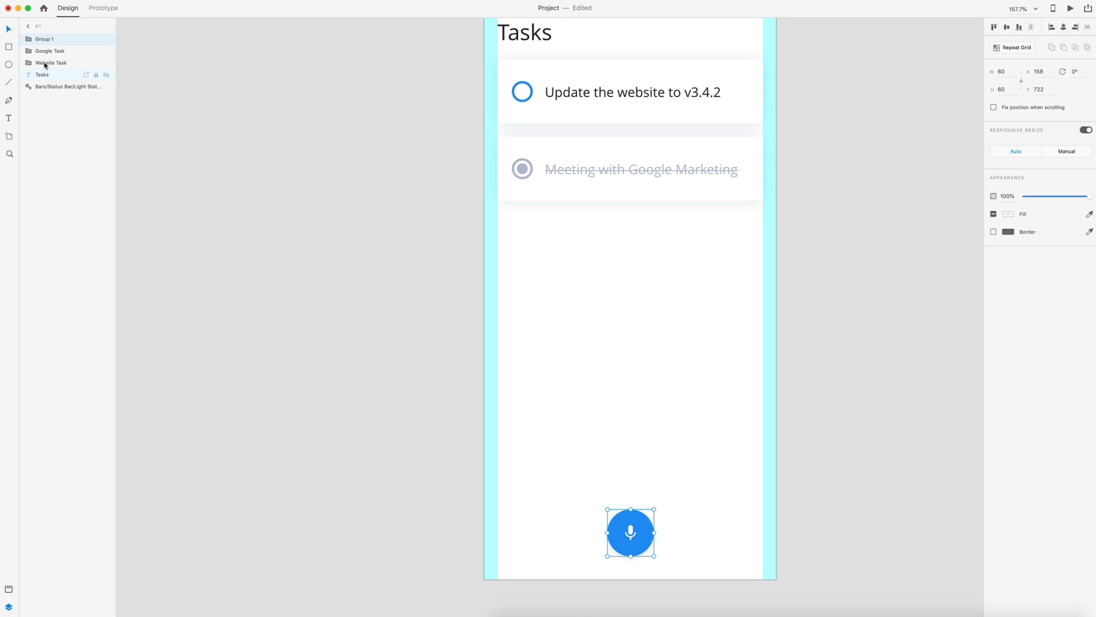
{"action": "double_click", "coordinate": [44, 39]}
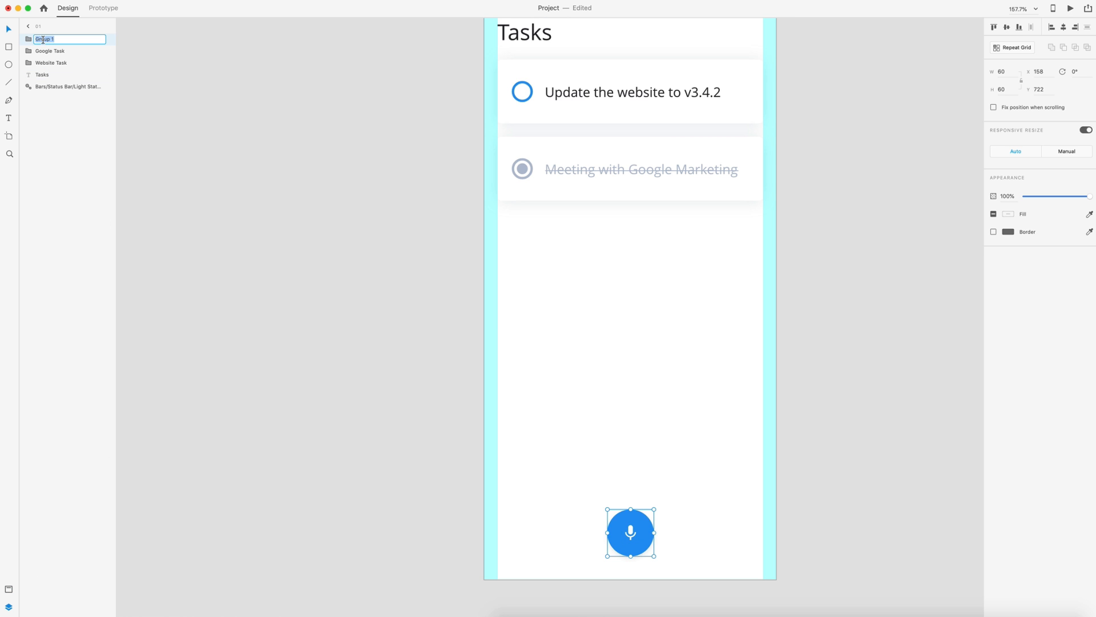
{"action": "type", "text": "Mic"}
{"action": "type", "text": "n"}
{"action": "key", "text": "Return"}
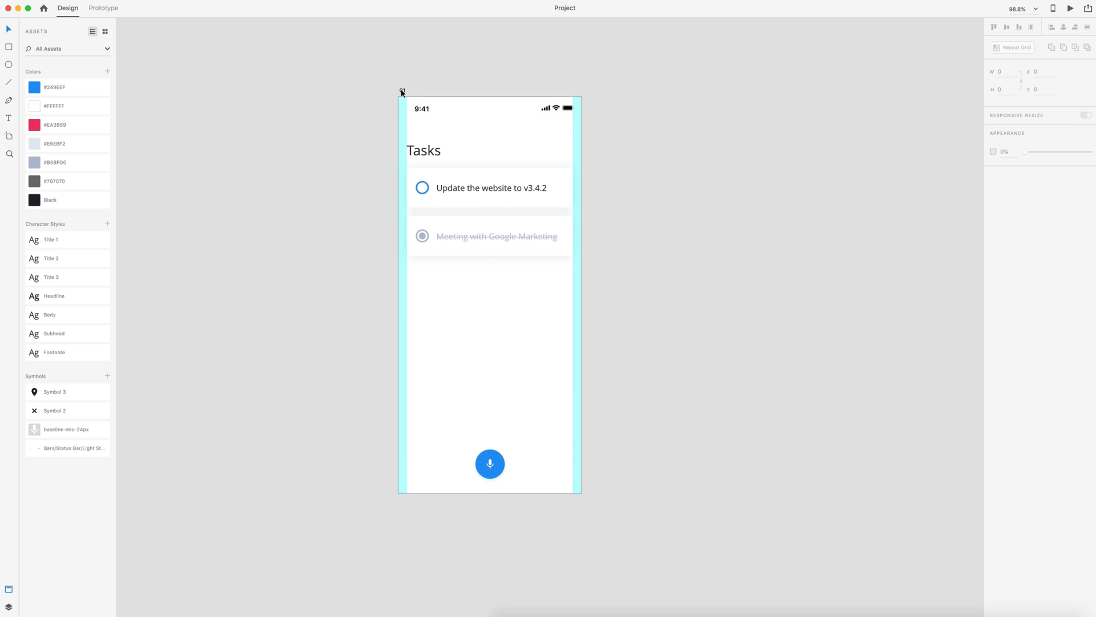
- Duplicate the Tasks artboard as 02 and delete both task rows from it
{"action": "left_click", "coordinate": [402, 92]}
{"action": "key", "text": "super+d"}
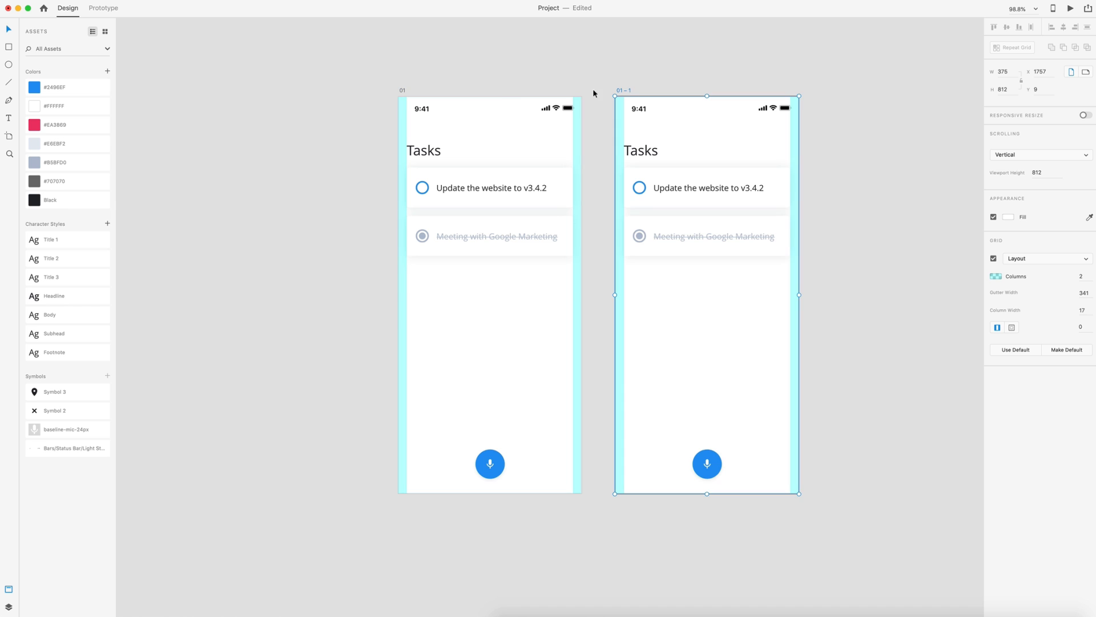
{"action": "double_click", "coordinate": [624, 90]}
{"action": "type", "text": "02"}
{"action": "key", "text": "Return"}
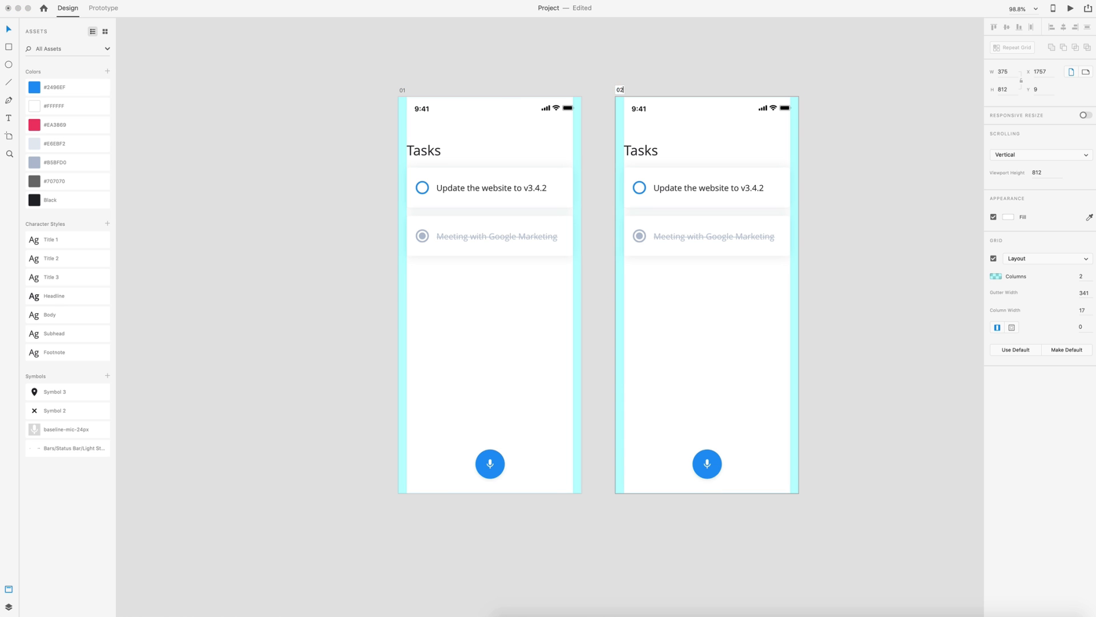
{"action": "left_click", "coordinate": [575, 294]}
{"action": "left_click_drag", "start_coordinate": [613, 297], "coordinate": [477, 159]}
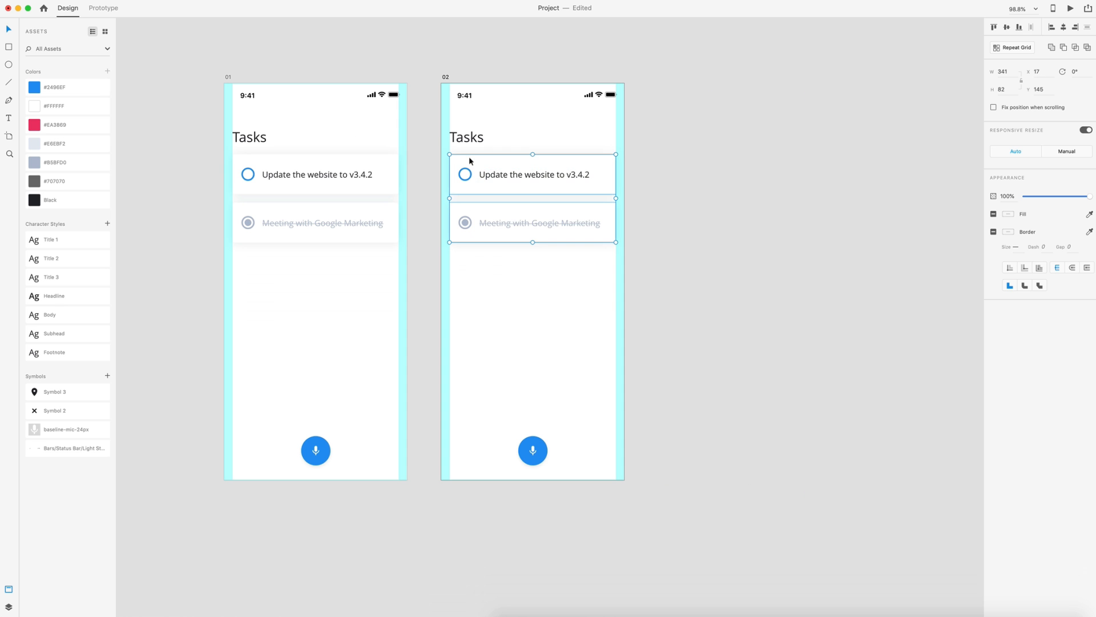
{"action": "key", "text": "BackSpace"}
- Give the 02 heading the Title 2 style, nudge it up, turn it grey #707070 and reword it to Listening..
{"action": "left_click", "coordinate": [463, 139]}
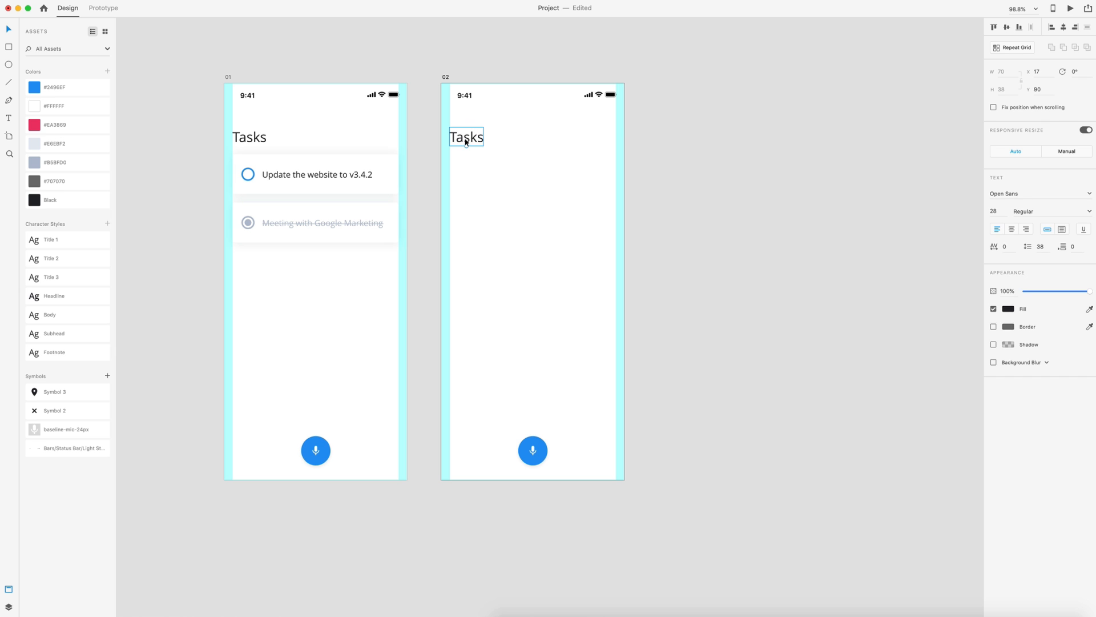
{"action": "left_click", "coordinate": [43, 259]}
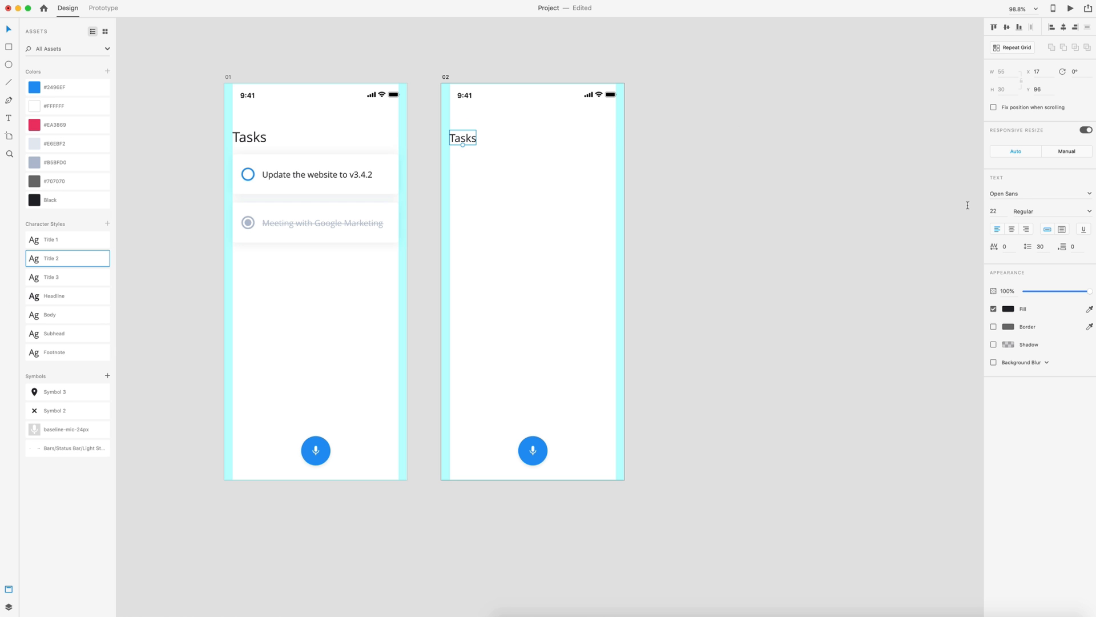
{"action": "key", "text": "alt"}
{"action": "key", "text": "Up"}
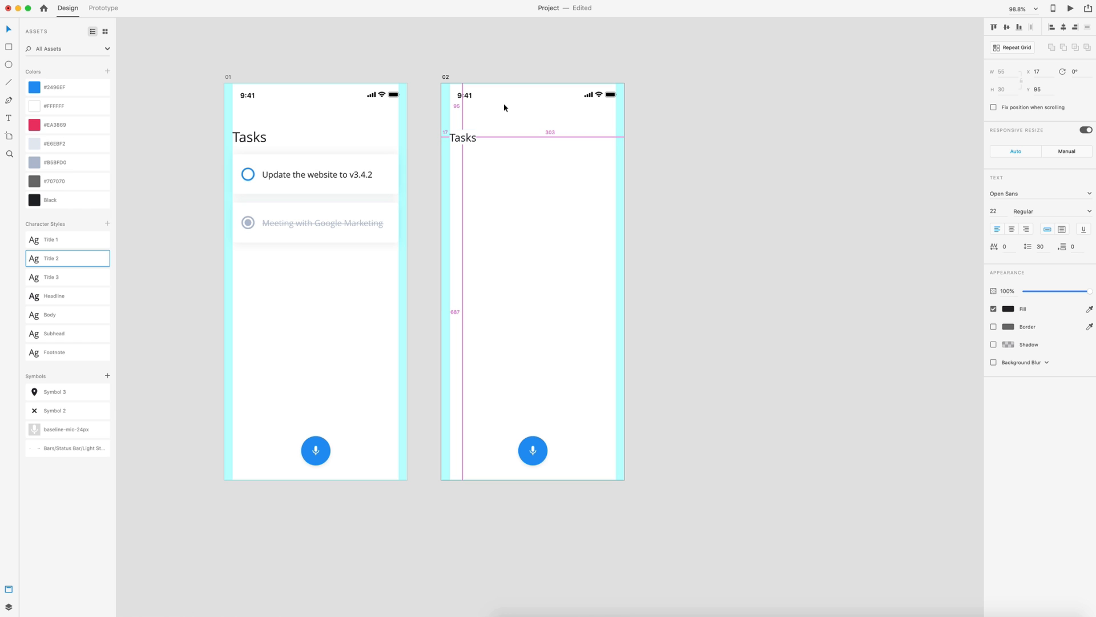
{"action": "key", "text": "Up"}
{"action": "key", "text": "Up"}
{"action": "key", "text": "Up"}
{"action": "key", "text": "Up"}
{"action": "key", "text": "Up"}
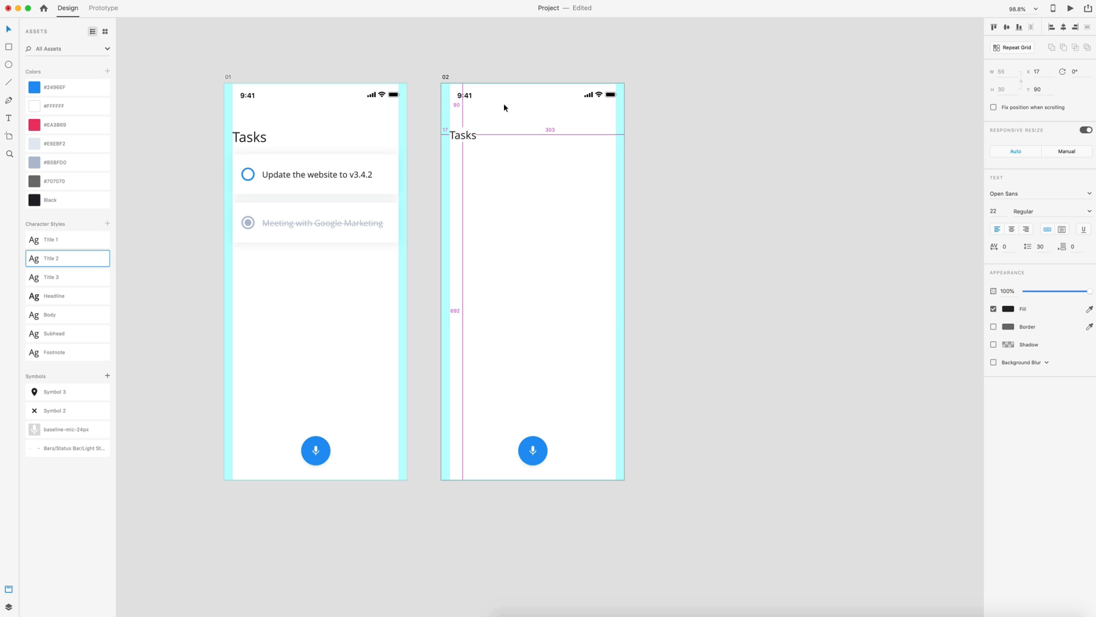
{"action": "left_click", "coordinate": [36, 182]}
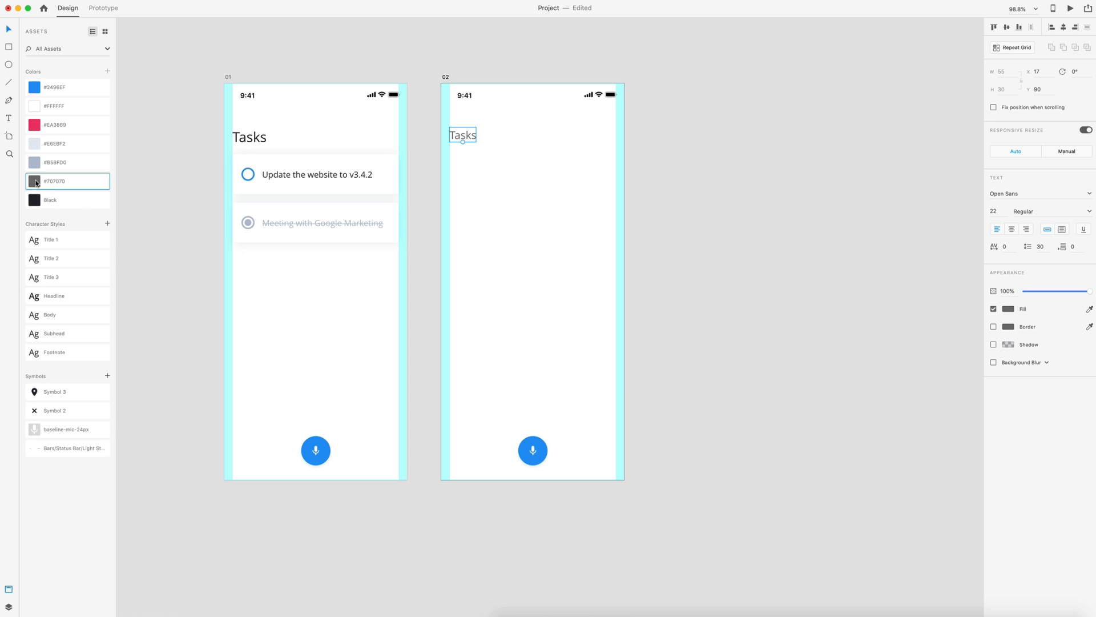
{"action": "double_click", "coordinate": [463, 134]}
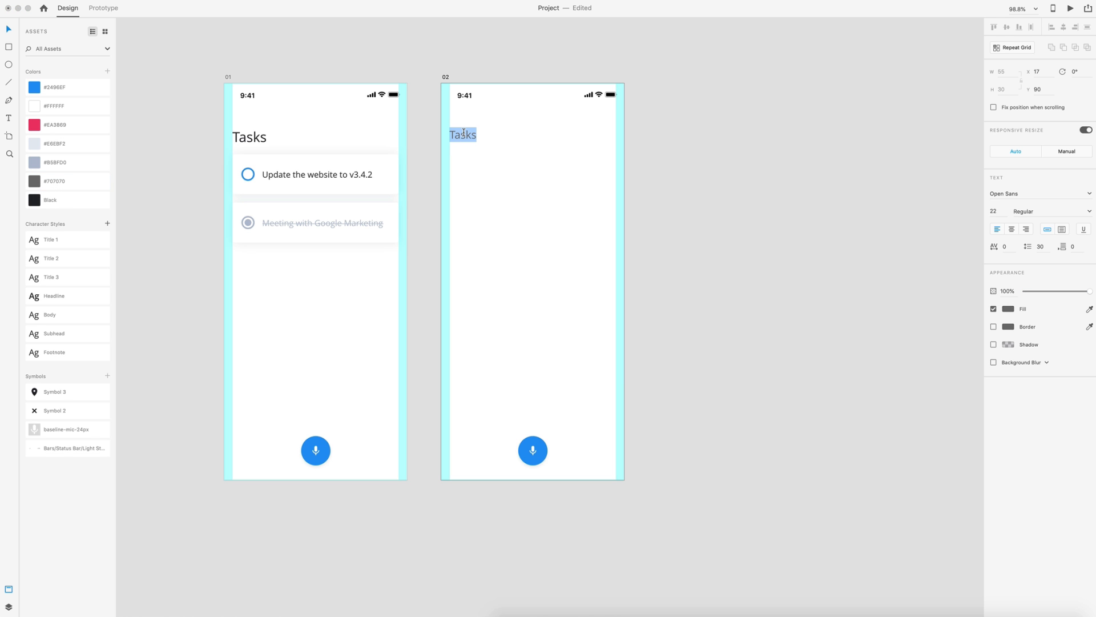
{"action": "type", "text": "Listening..."}
{"action": "key", "text": "Escape"}
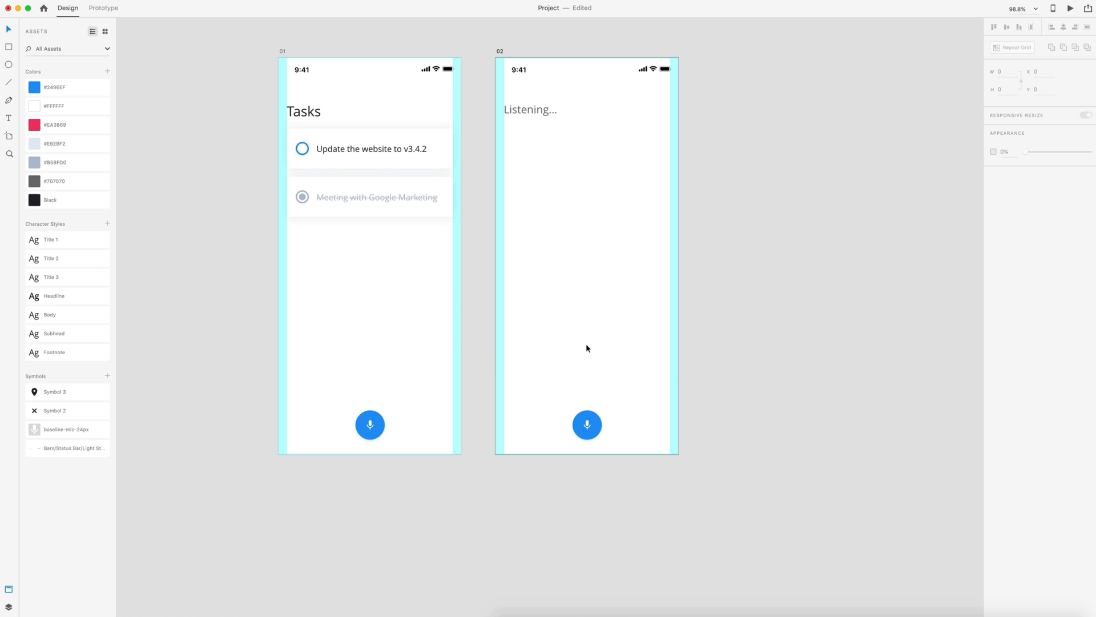
- Draw a first wave path across artboard 02 with the Pen tool and give it a blue #2496EF border
{"action": "key", "text": "p"}
{"action": "left_click", "coordinate": [695, 370]}
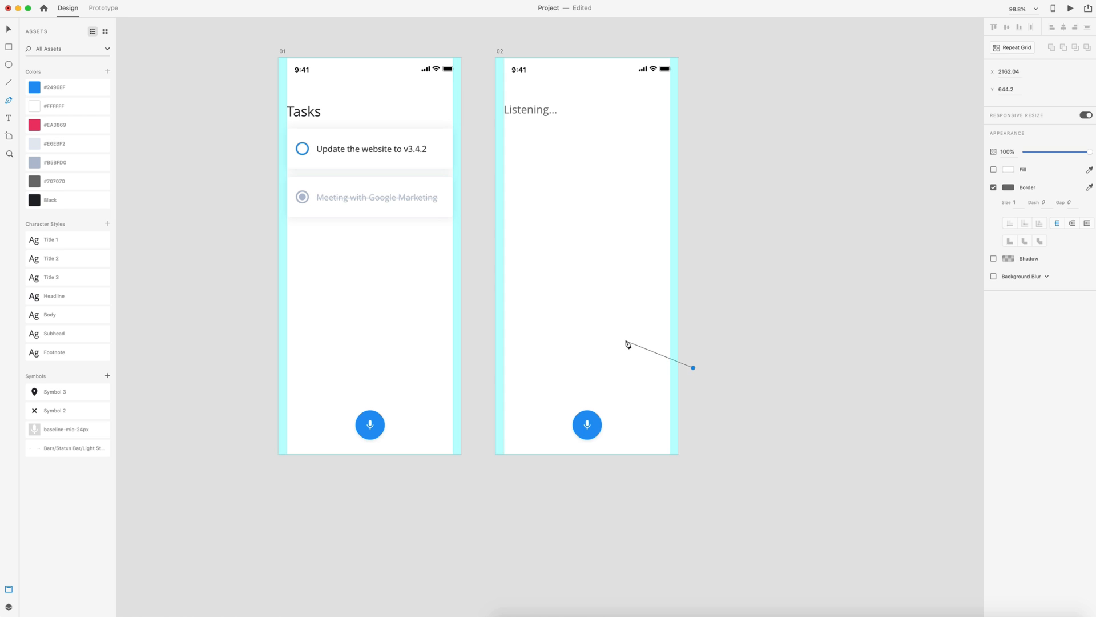
{"action": "left_click_drag", "start_coordinate": [625, 341], "coordinate": [600, 342]}
{"action": "left_click_drag", "start_coordinate": [556, 368], "coordinate": [543, 370]}
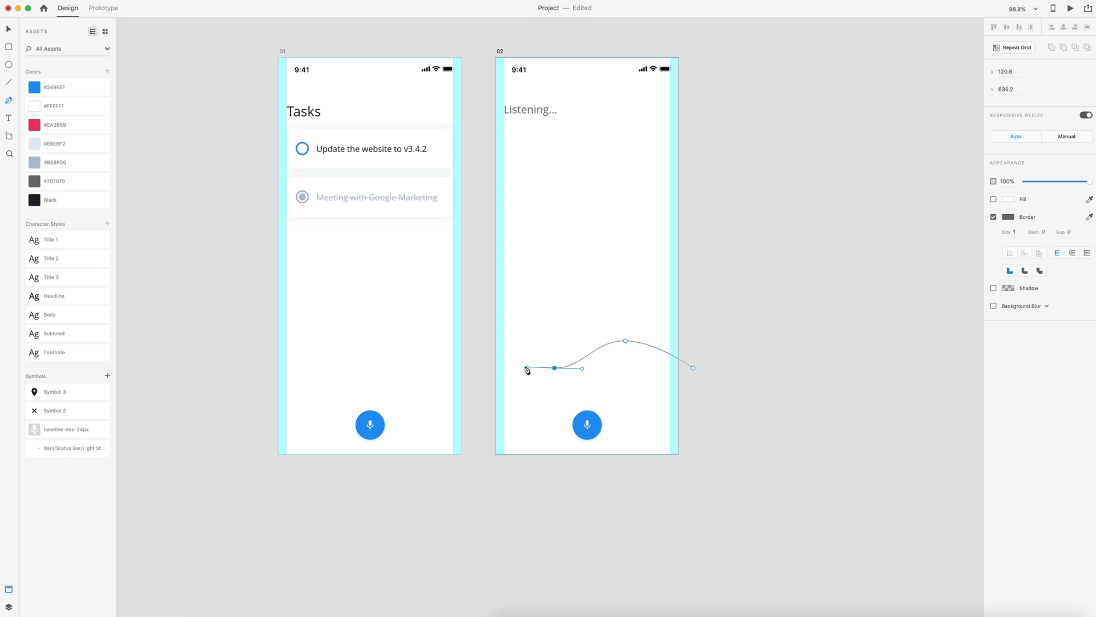
{"action": "left_click", "coordinate": [484, 343]}
{"action": "key", "text": "Escape"}
{"action": "left_click", "coordinate": [783, 319]}
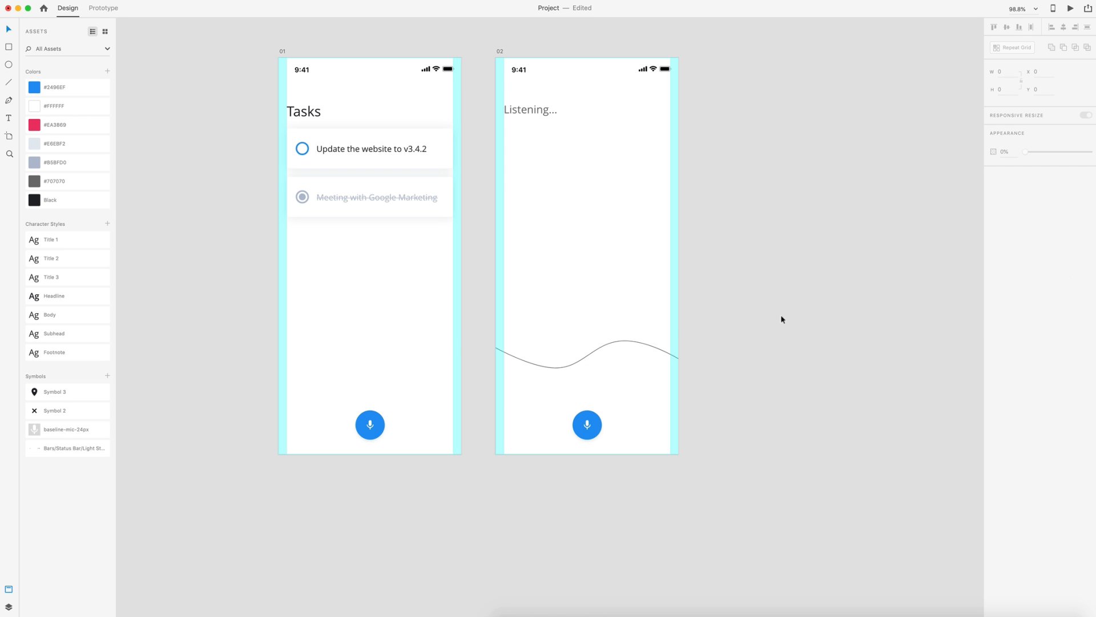
{"action": "left_click", "coordinate": [633, 349]}
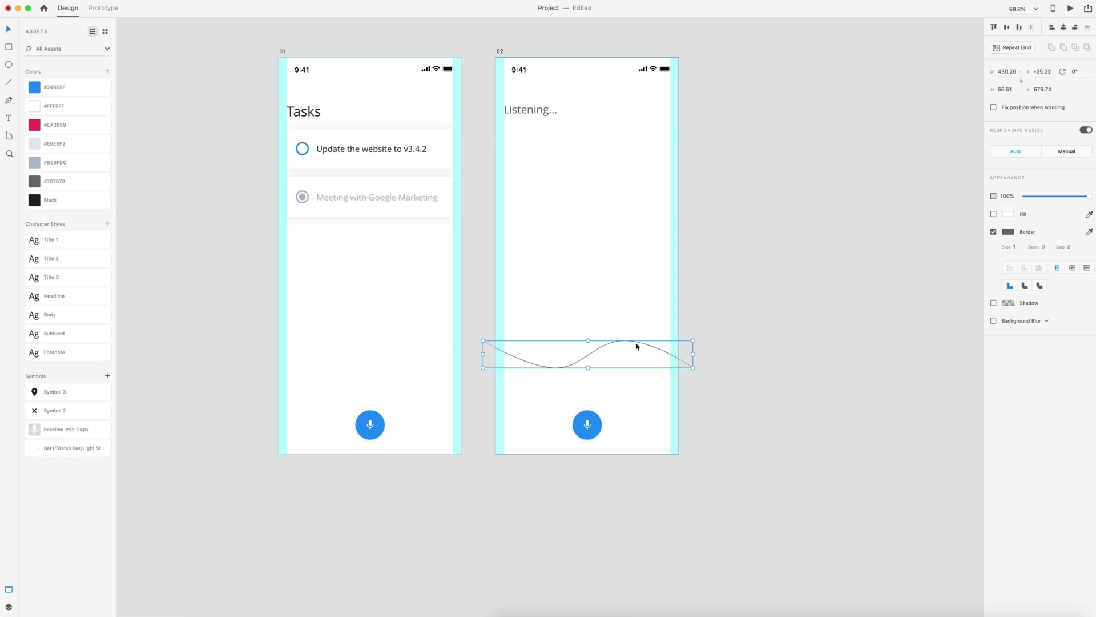
{"action": "right_click", "coordinate": [34, 87]}
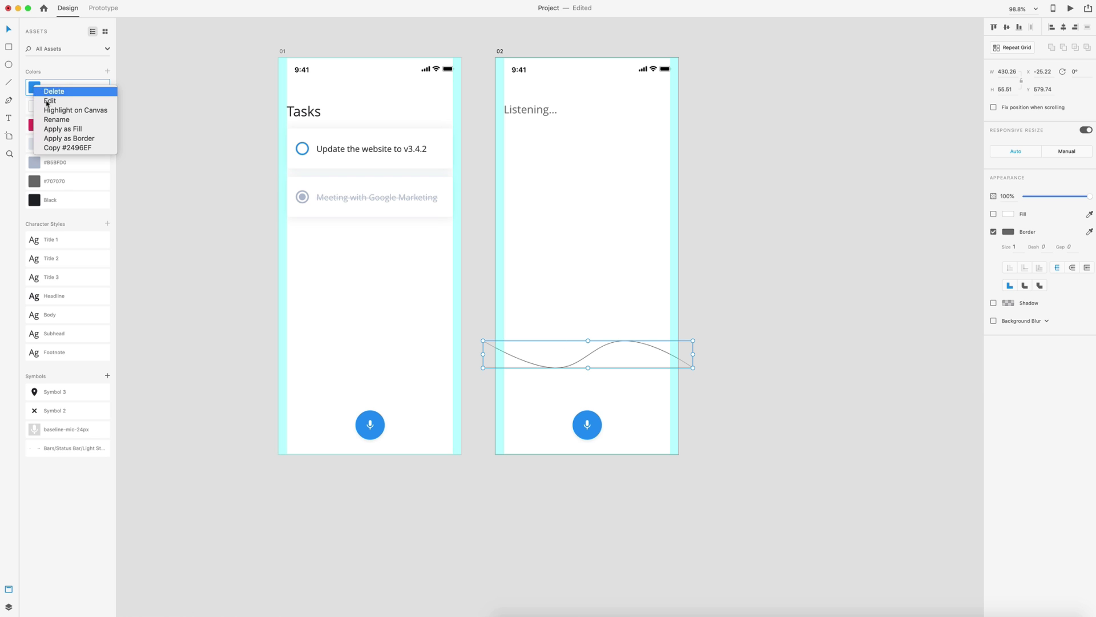
{"action": "left_click", "coordinate": [69, 138]}
{"action": "left_click", "coordinate": [760, 349]}
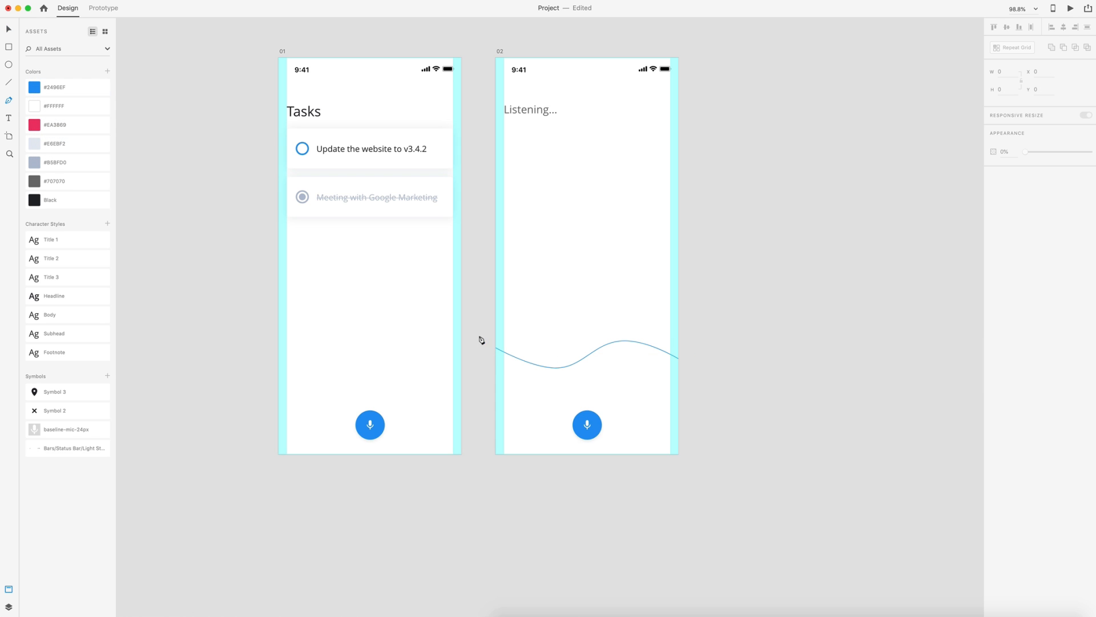
- Draw a second blue wave path, adjust its curvature and fade it to about half opacity
{"action": "left_click", "coordinate": [488, 364]}
{"action": "left_click_drag", "start_coordinate": [549, 337], "coordinate": [567, 338]}
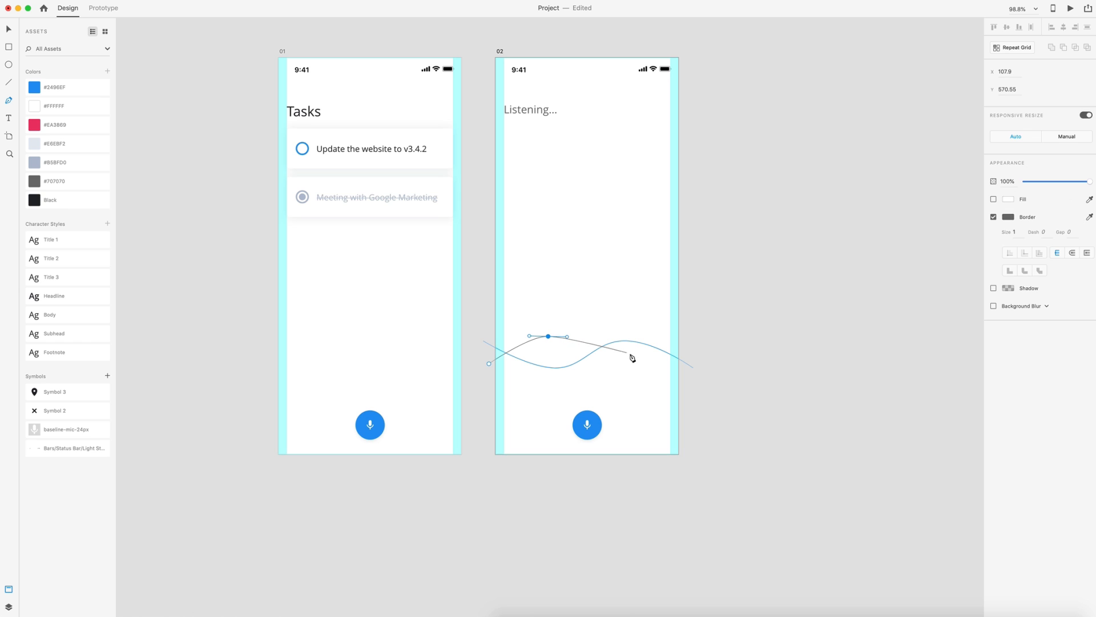
{"action": "left_click_drag", "start_coordinate": [634, 358], "coordinate": [713, 334]}
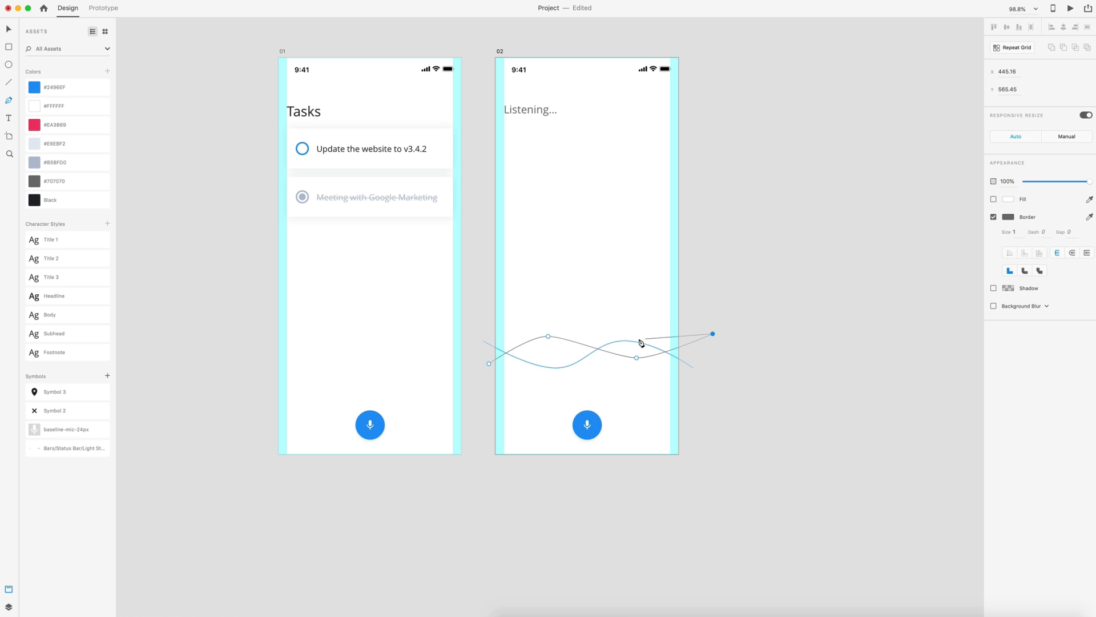
{"action": "key", "text": "Escape"}
{"action": "double_click", "coordinate": [554, 337]}
{"action": "left_click", "coordinate": [548, 336]}
{"action": "left_click_drag", "start_coordinate": [568, 337], "coordinate": [579, 334]}
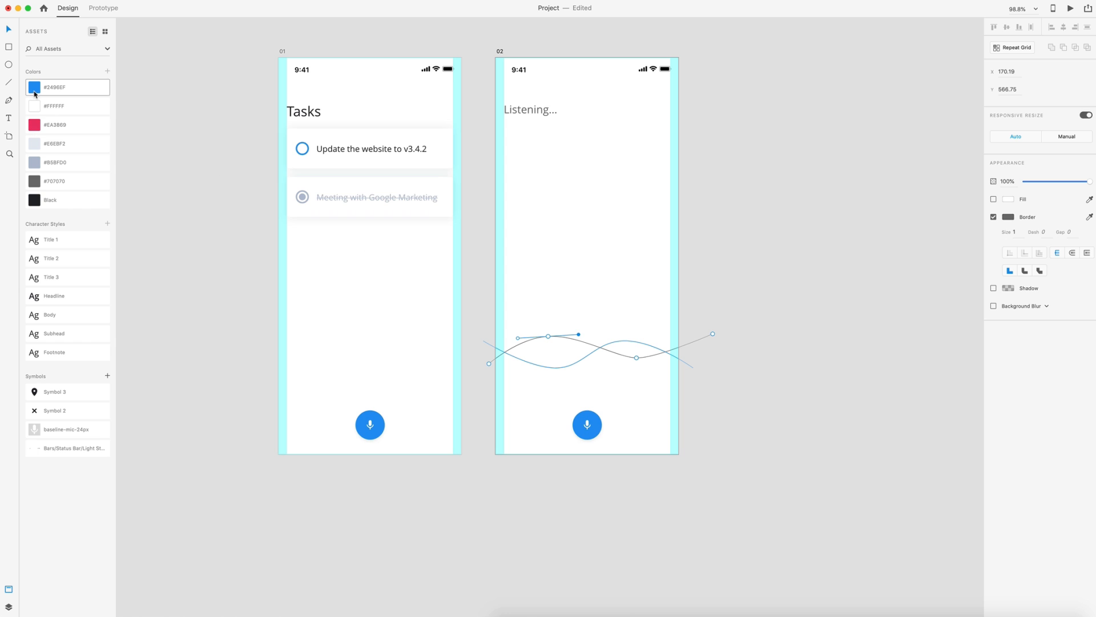
{"action": "right_click", "coordinate": [35, 93]}
{"action": "left_click", "coordinate": [69, 144]}
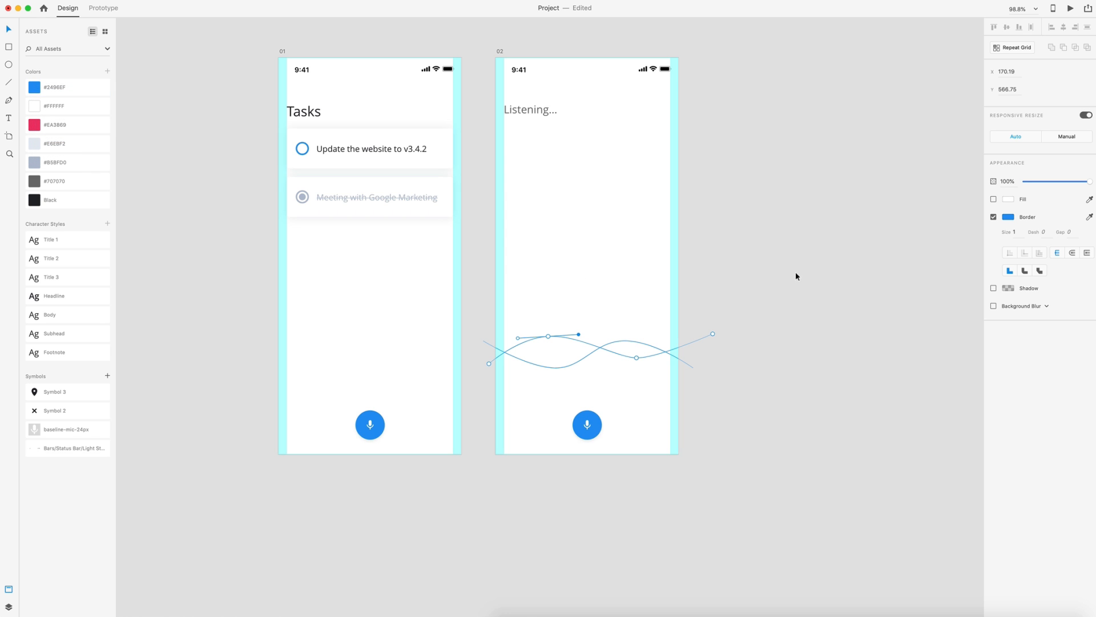
{"action": "key", "text": "Escape"}
{"action": "left_click_drag", "start_coordinate": [1085, 182], "coordinate": [1054, 184]}
{"action": "left_click", "coordinate": [767, 294]}
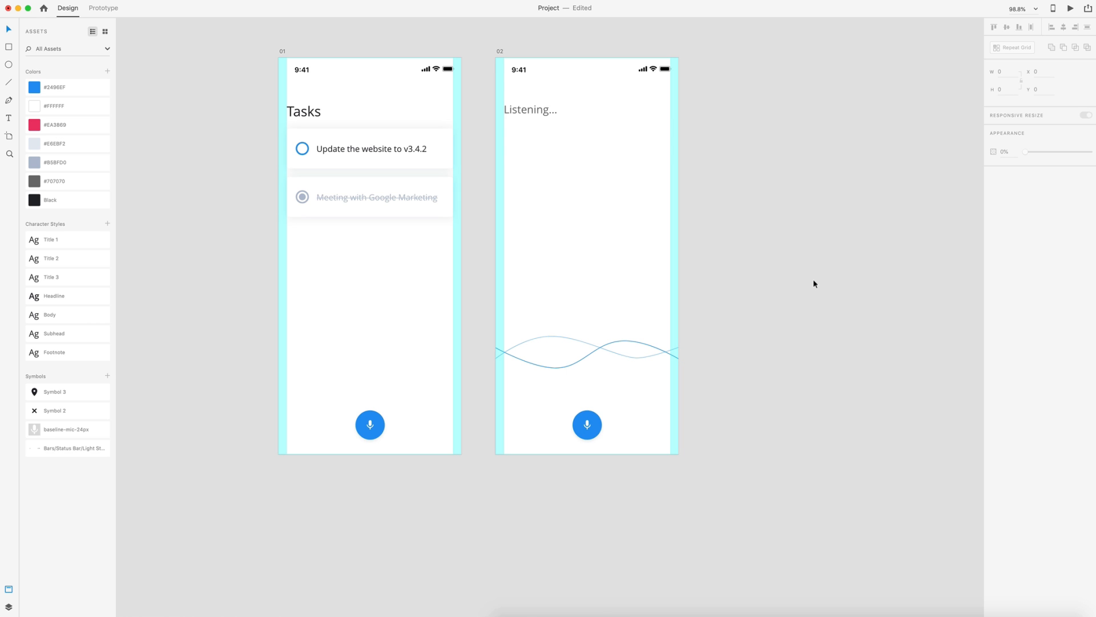
- Draw a third blue wave path and fade it to 16% opacity
{"action": "mouse_move", "coordinate": [686, 323]}
{"action": "left_mouse_down"}
{"action": "mouse_move", "coordinate": [594, 368]}
{"action": "mouse_move", "coordinate": [560, 366]}
{"action": "left_mouse_up"}
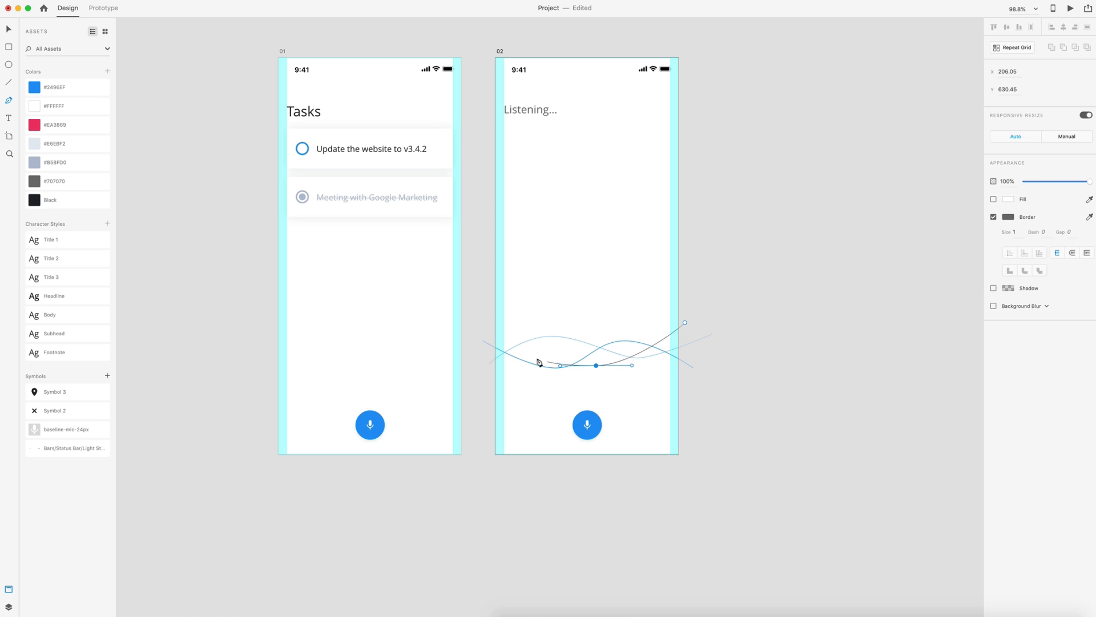
{"action": "left_click", "coordinate": [489, 340]}
{"action": "key", "text": "Escape"}
{"action": "right_click", "coordinate": [61, 87]}
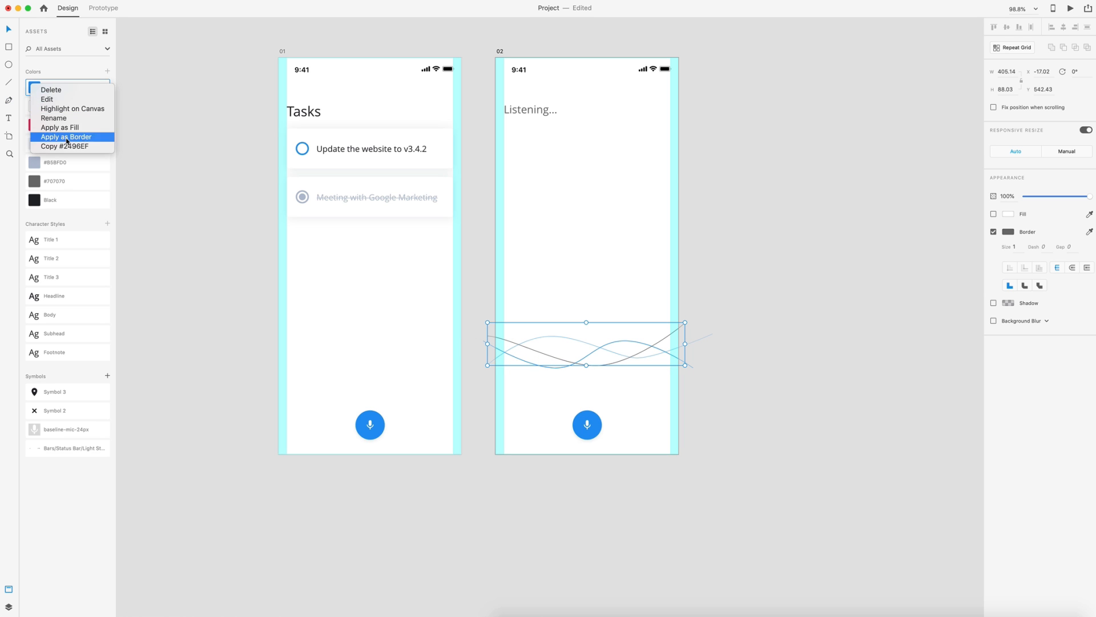
{"action": "left_click", "coordinate": [69, 136]}
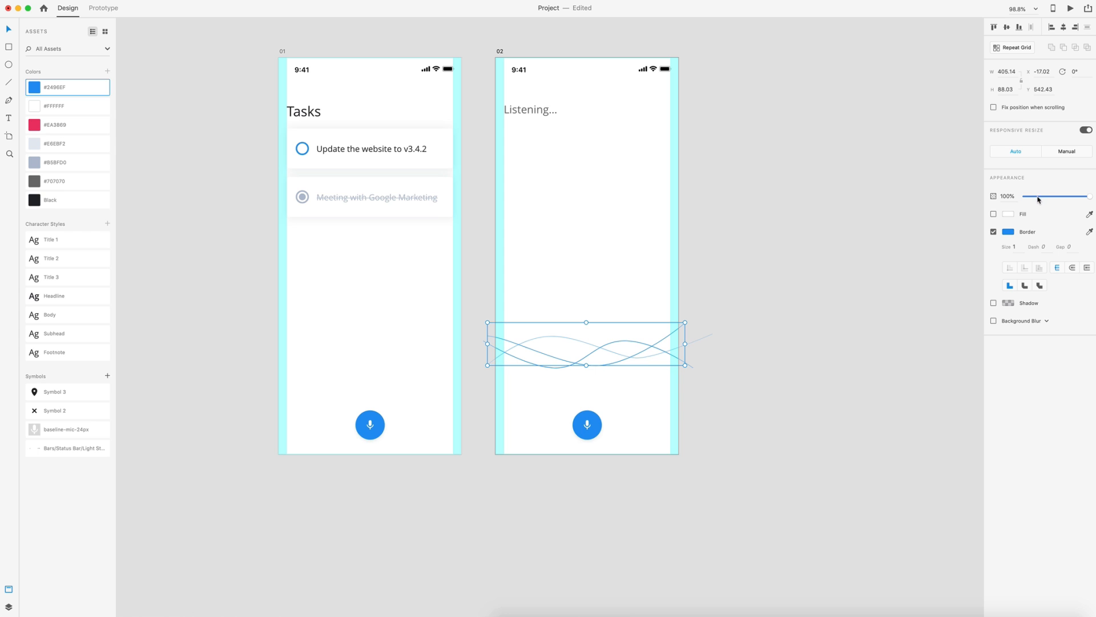
{"action": "left_click_drag", "start_coordinate": [1085, 196], "coordinate": [1036, 198]}
{"action": "left_click", "coordinate": [903, 196]}
- Duplicate artboard 01 as a new artboard named 03
{"action": "key", "text": "super+minus"}
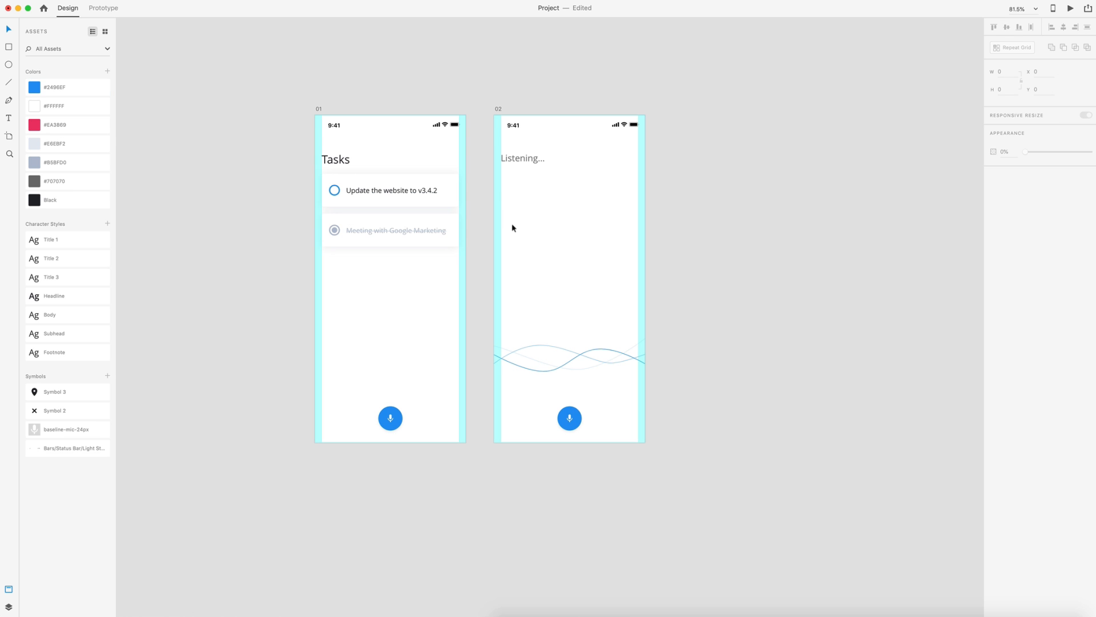
{"action": "left_click", "coordinate": [320, 107]}
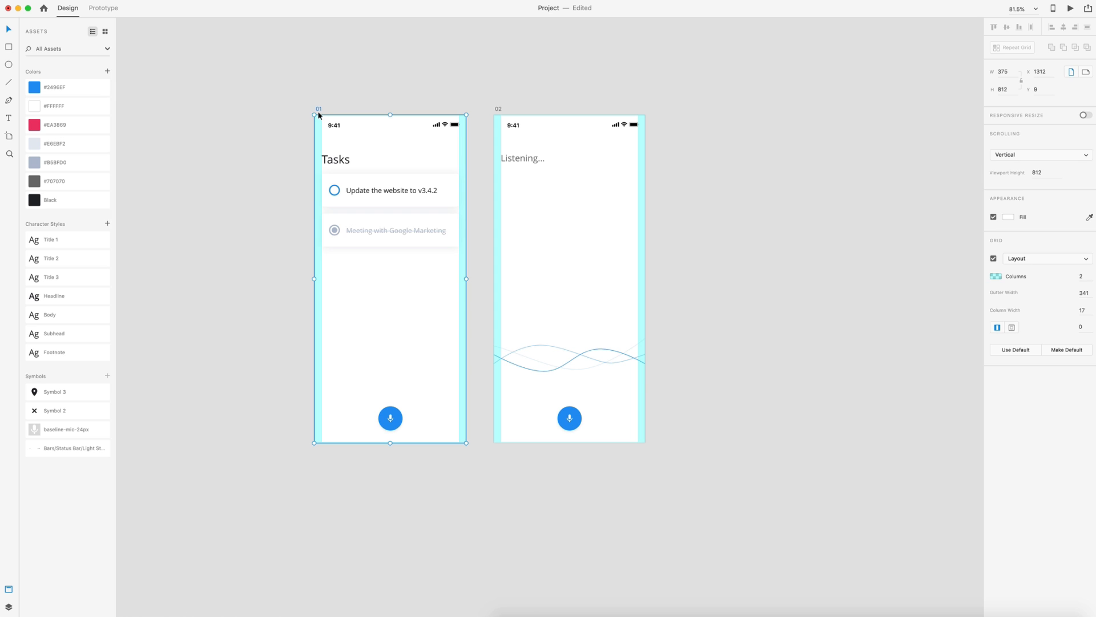
{"action": "key", "text": "super+d"}
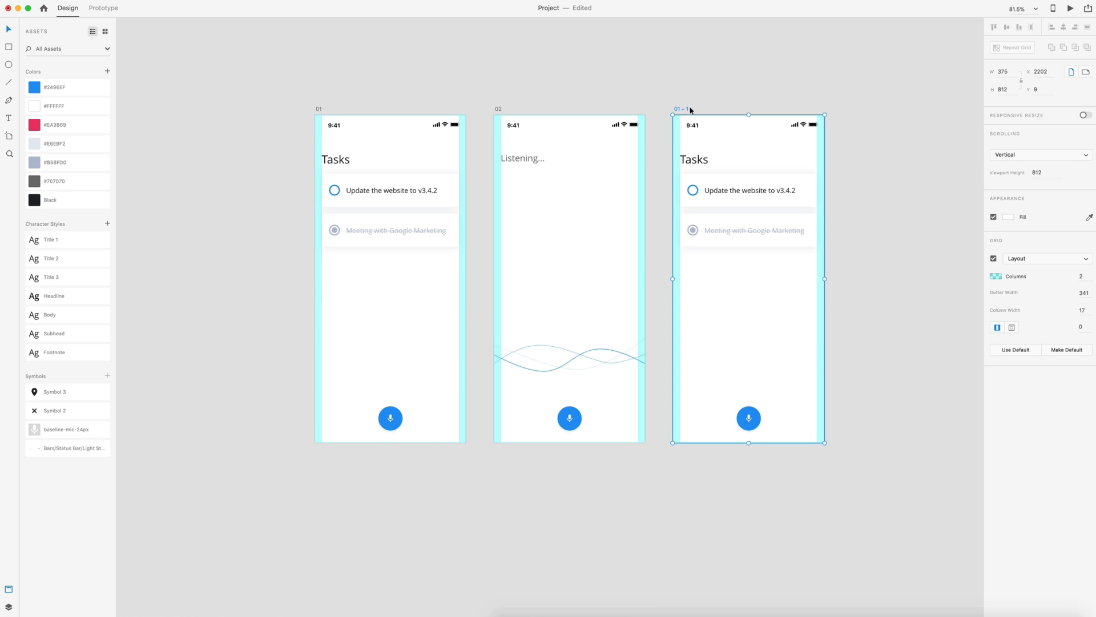
{"action": "double_click", "coordinate": [683, 108]}
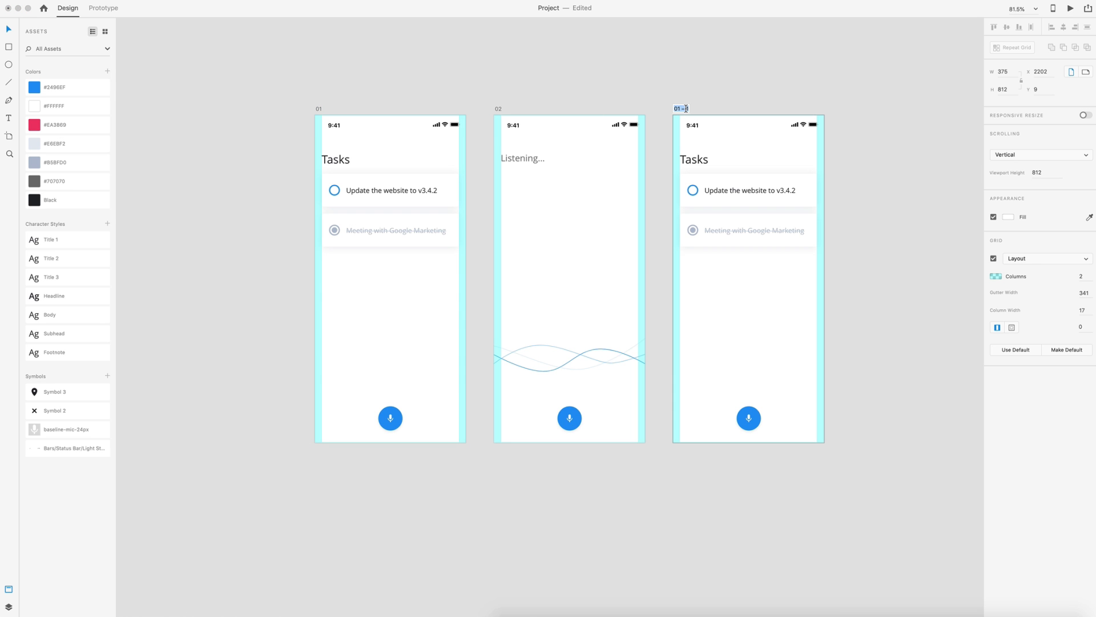
{"action": "type", "text": "03"}
{"action": "key", "text": "Return"}
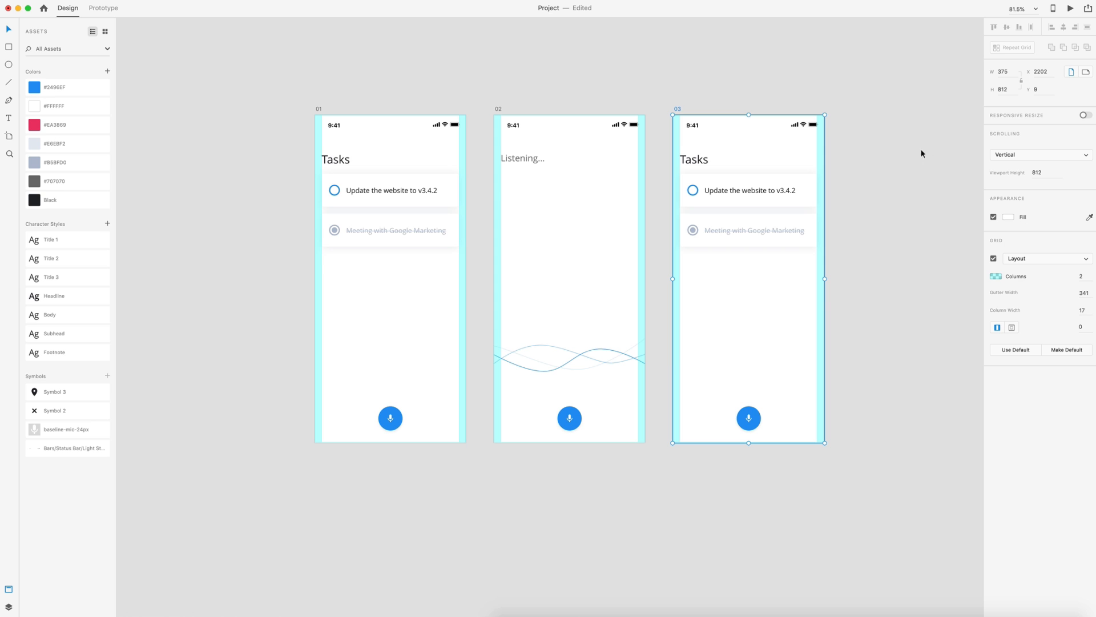
{"action": "left_click", "coordinate": [909, 166]}
- Turn off the layout grid on artboards 01 and 02 together
{"action": "left_click", "coordinate": [320, 108]}
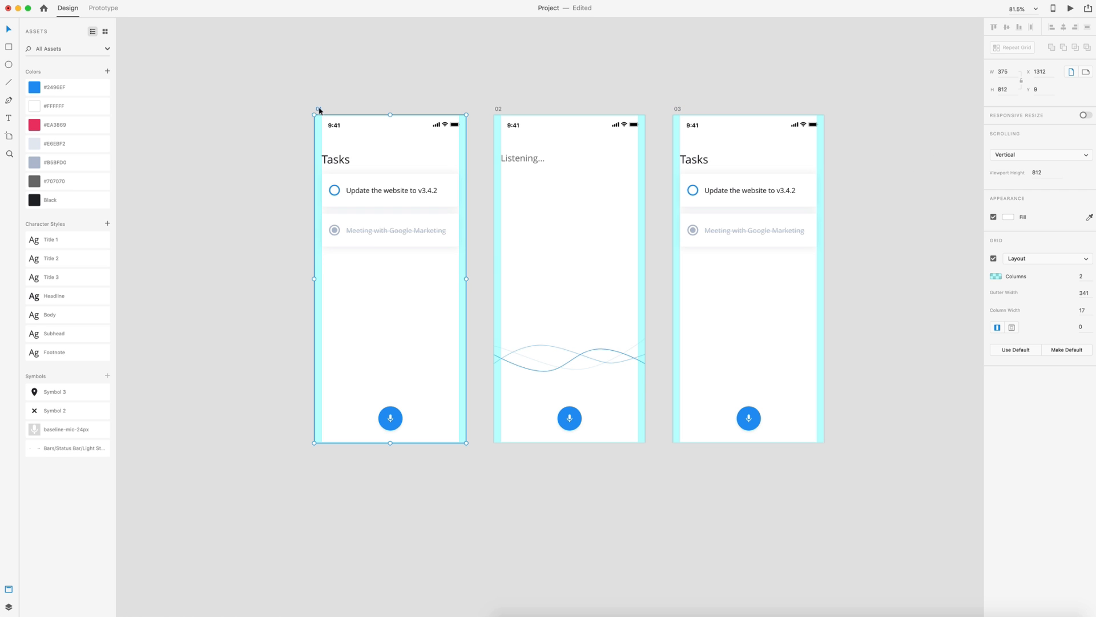
{"action": "left_click", "coordinate": [501, 108], "text": "shift"}
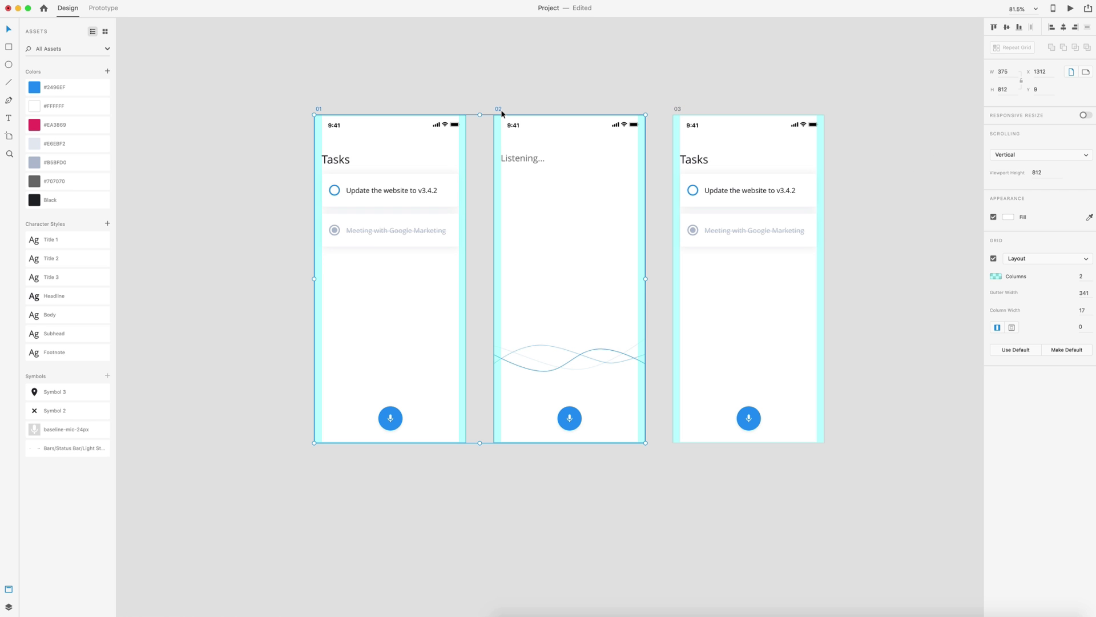
{"action": "left_click", "coordinate": [993, 258]}
{"action": "scroll", "coordinate": [890, 253], "scroll_direction": "right", "scroll_amount": 3}
{"action": "scroll", "coordinate": [660, 211], "scroll_direction": "up", "scroll_amount": 3}
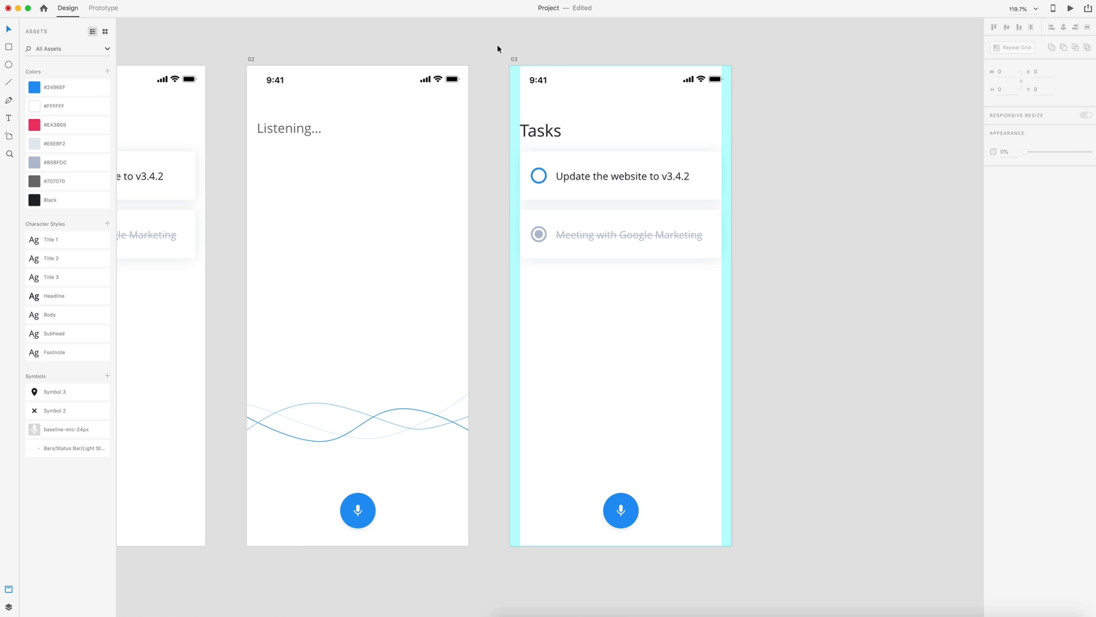
- Duplicate artboard 03 as a new artboard named 04
{"action": "left_click", "coordinate": [513, 61]}
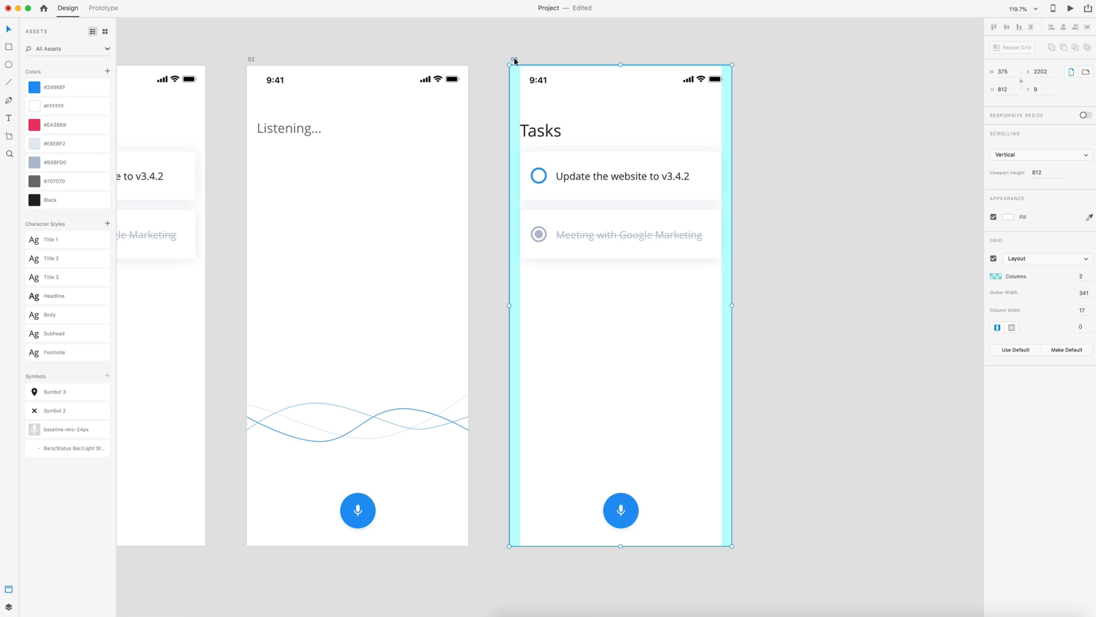
{"action": "key", "text": "super+d"}
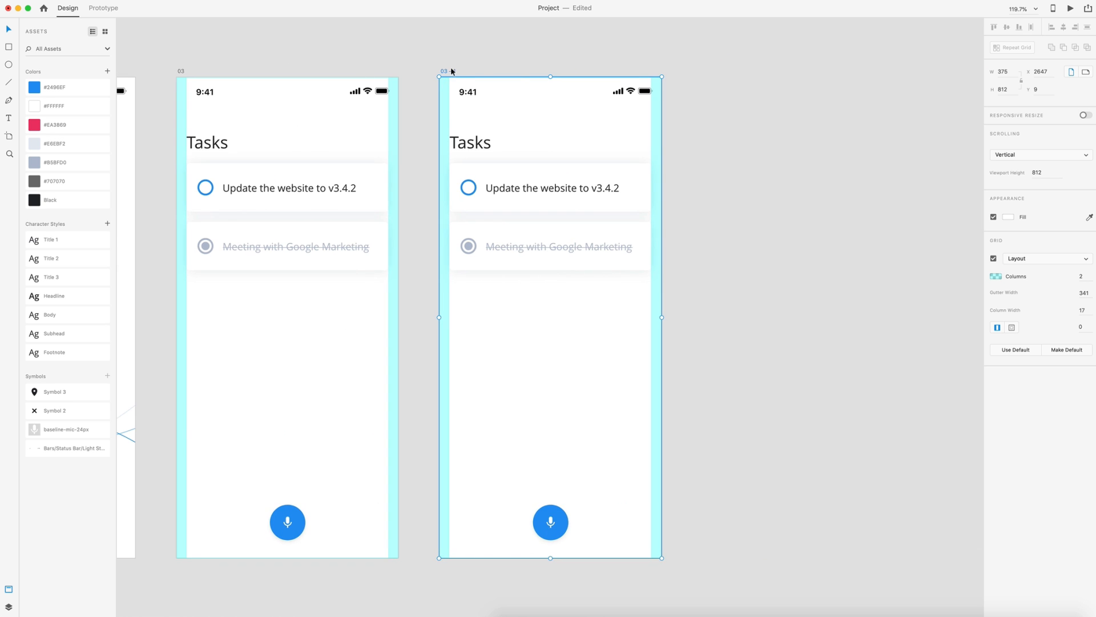
{"action": "double_click", "coordinate": [453, 71]}
{"action": "type", "text": "04"}
{"action": "key", "text": "Return"}
- Turn off the layout grid on artboard 03
{"action": "left_click", "coordinate": [181, 72]}
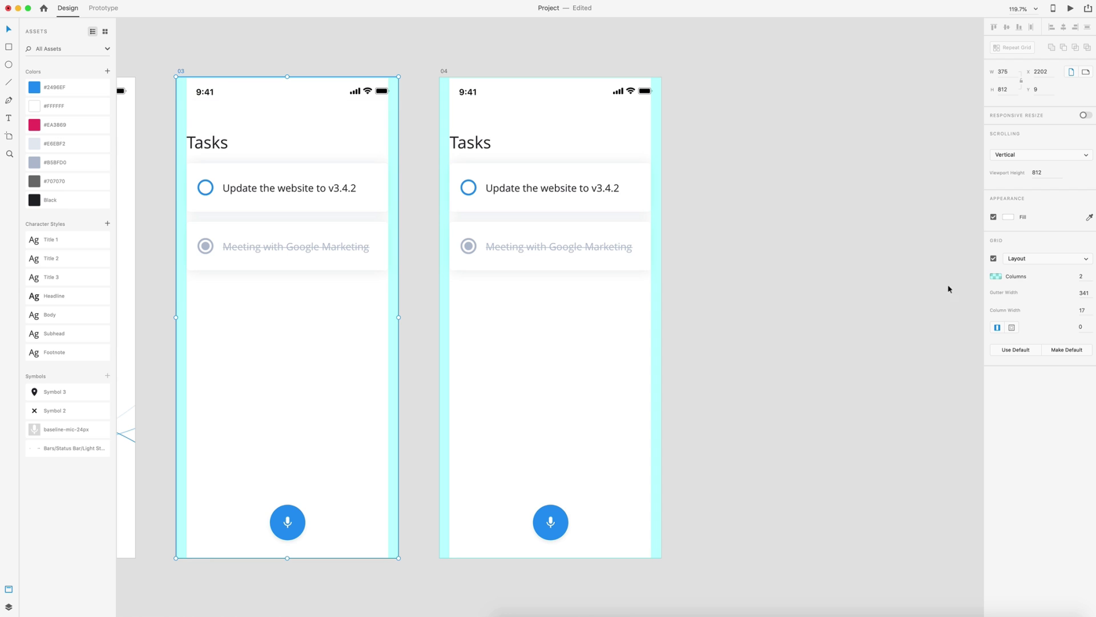
{"action": "left_click", "coordinate": [994, 259]}
{"action": "left_click", "coordinate": [496, 191]}
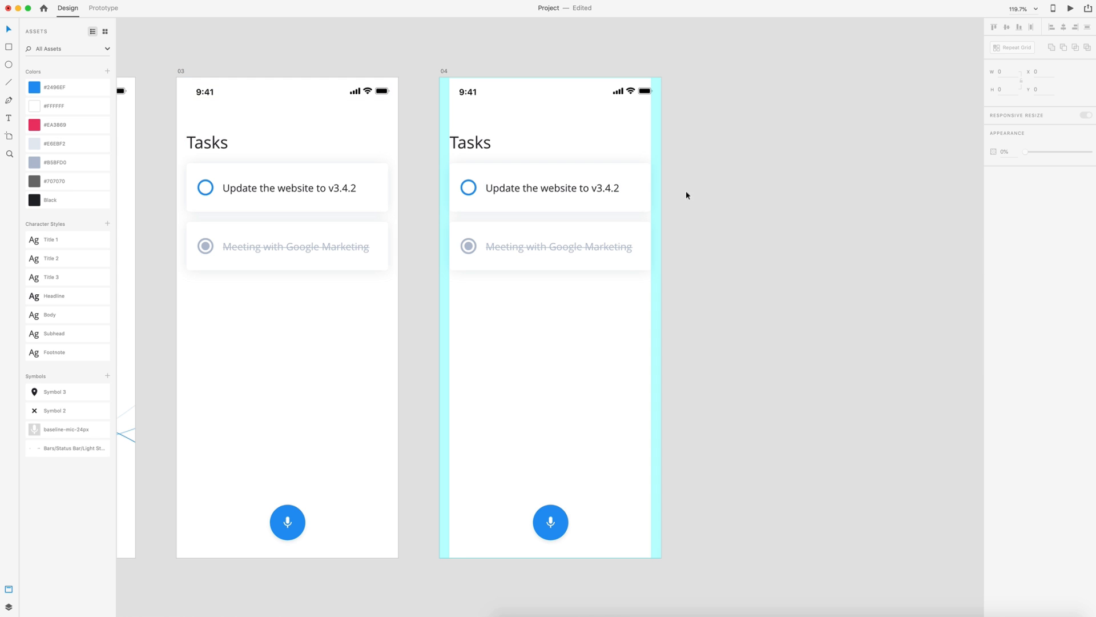
- Copy the Update the website task card onto the empty canvas beside artboard 04 and start editing its text
{"action": "left_click", "coordinate": [475, 176]}
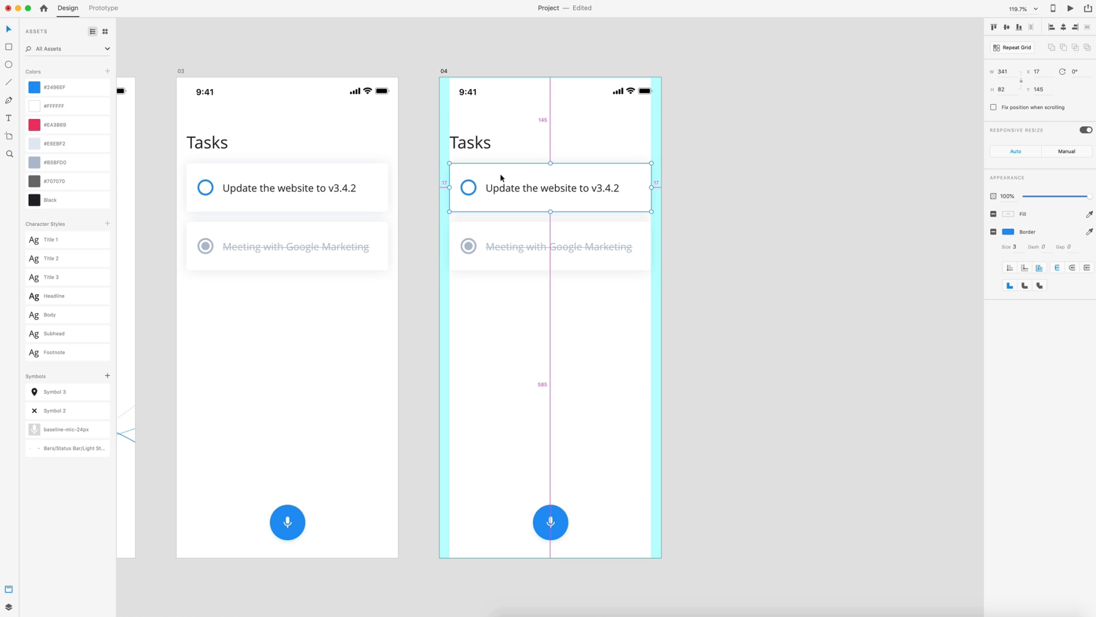
{"action": "left_click_drag", "start_coordinate": [485, 171], "coordinate": [759, 230]}
{"action": "left_click", "coordinate": [849, 321]}
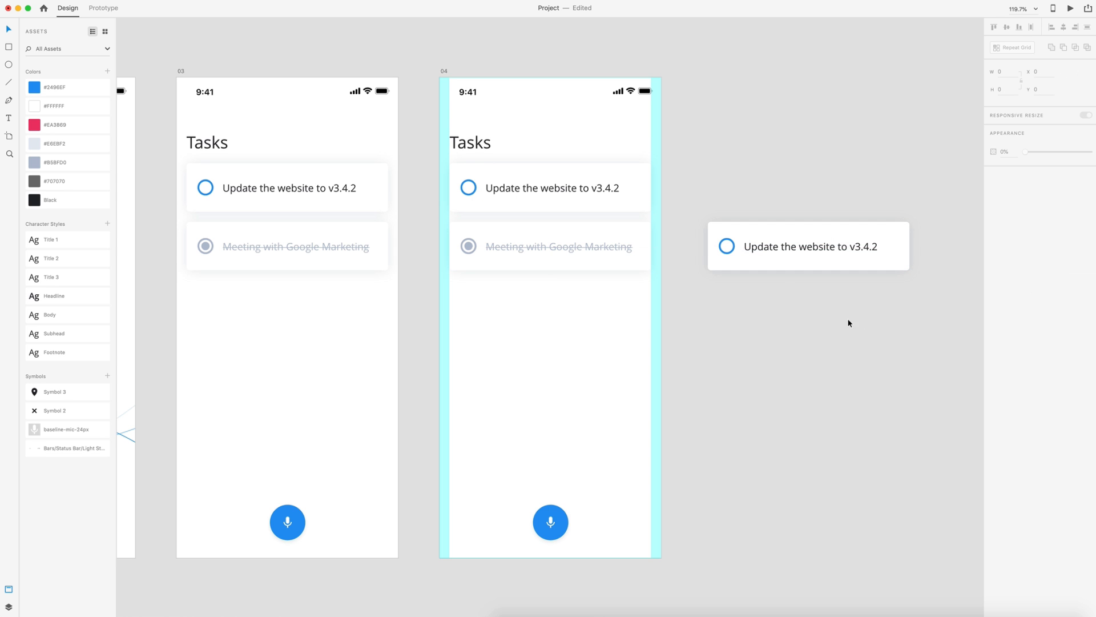
{"action": "scroll", "coordinate": [745, 321], "scroll_direction": "right", "scroll_amount": 5}
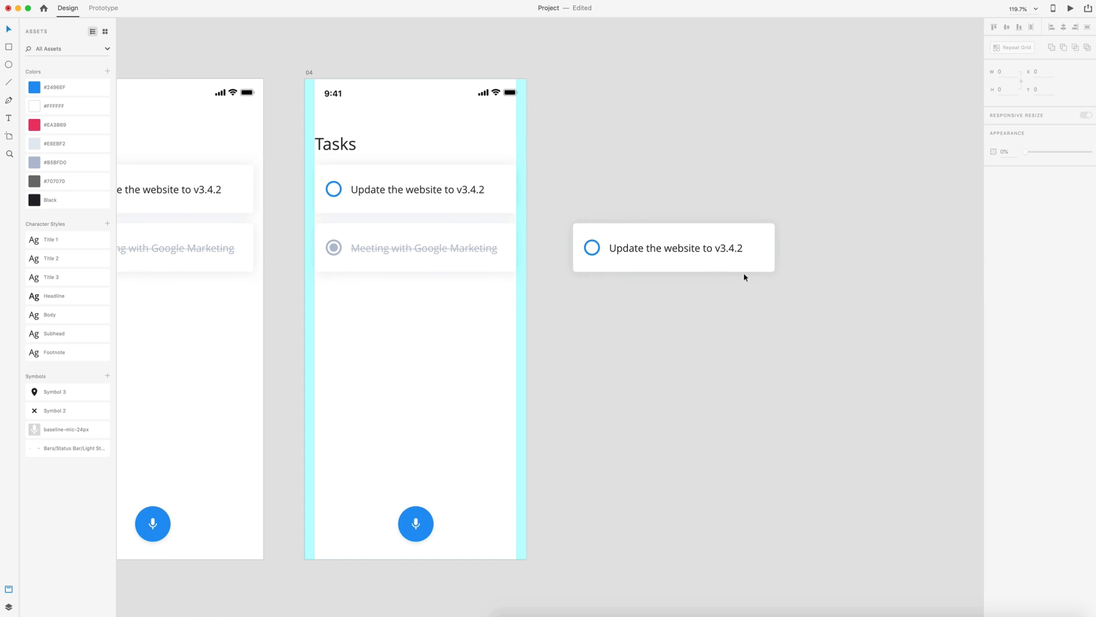
{"action": "scroll", "coordinate": [745, 273], "scroll_direction": "up", "scroll_amount": 5}
{"action": "left_click", "coordinate": [659, 243]}
{"action": "double_click", "coordinate": [660, 243]}
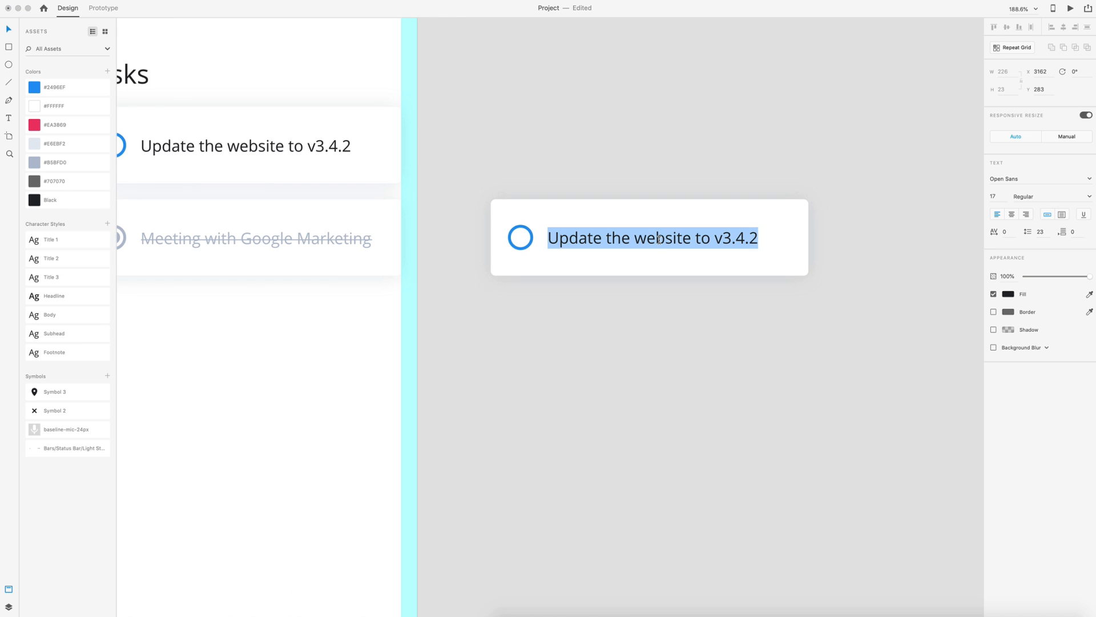
{"action": "type", "text": "Lunc"}
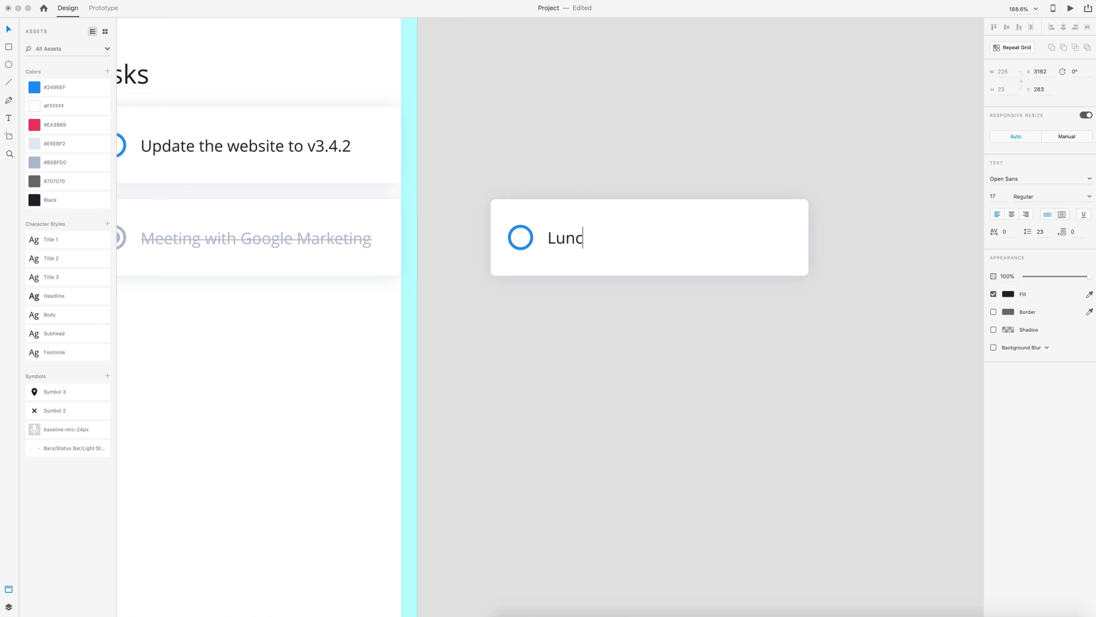
{"action": "type", "text": "h with"}
{"action": "type", "text": " Jane"}
{"action": "type", "text": " at Chipo"}
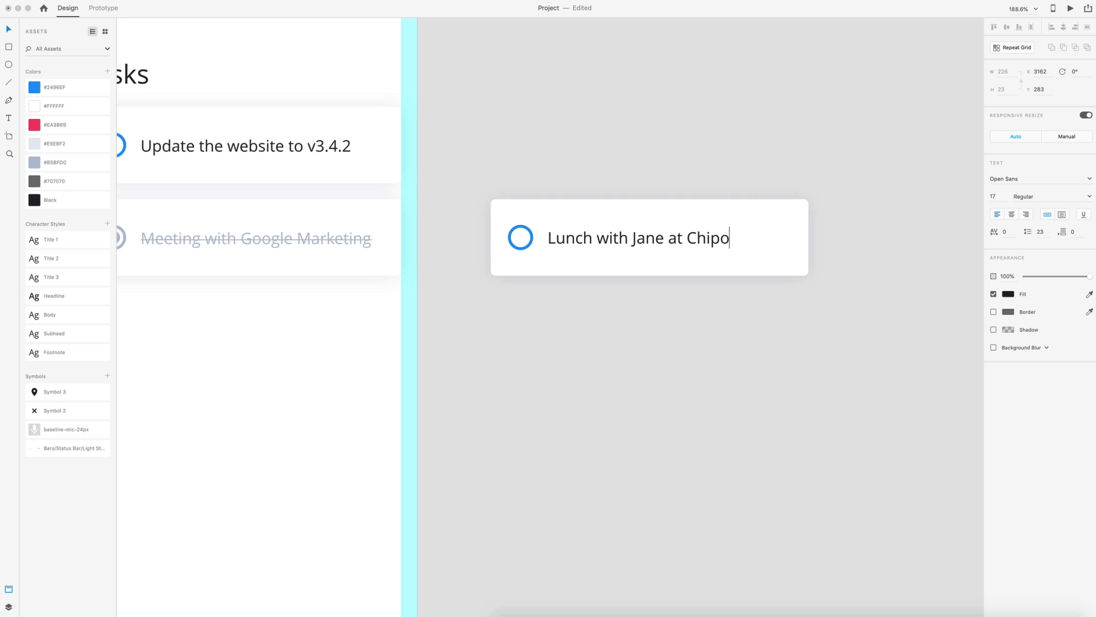
{"action": "type", "text": "tle"}
- Make the card read Lunch with Jane at Chipotle with Chipotle in pink and a location pin after it
{"action": "double_click", "coordinate": [718, 237]}
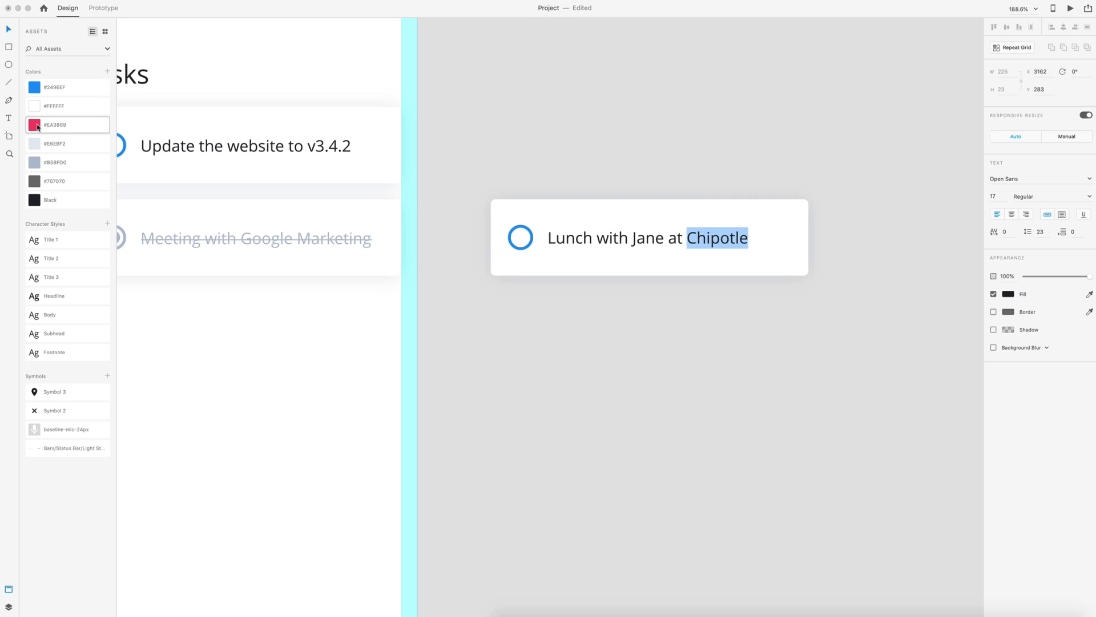
{"action": "left_click", "coordinate": [35, 127]}
{"action": "key", "text": "Escape"}
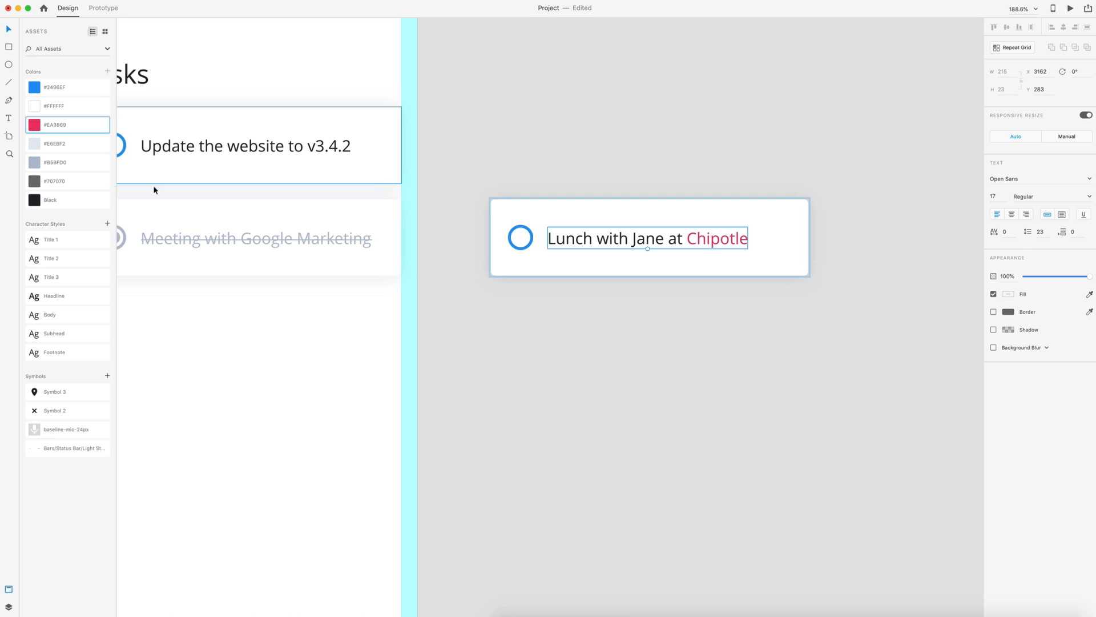
{"action": "mouse_move", "coordinate": [34, 393]}
{"action": "left_mouse_down"}
{"action": "mouse_move", "coordinate": [781, 238]}
{"action": "mouse_move", "coordinate": [759, 239]}
{"action": "left_mouse_up"}
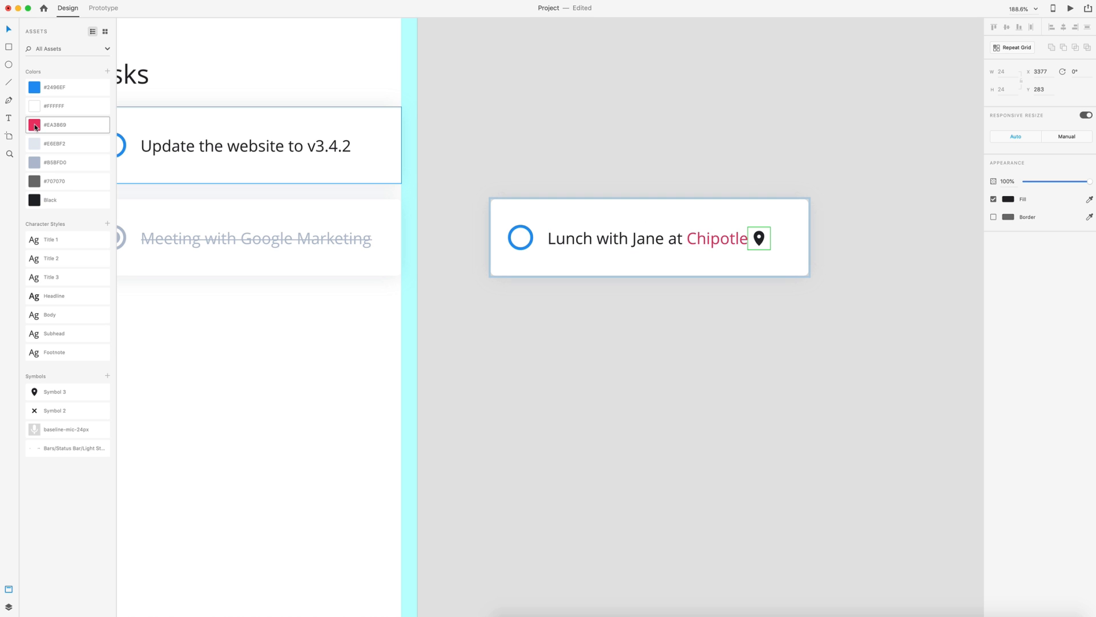
- Colour the location pin pink and enlarge the Lunch with Jane card to a height of 290
{"action": "left_click", "coordinate": [35, 125]}
{"action": "key", "text": "super+minus"}
{"action": "left_click", "coordinate": [531, 183]}
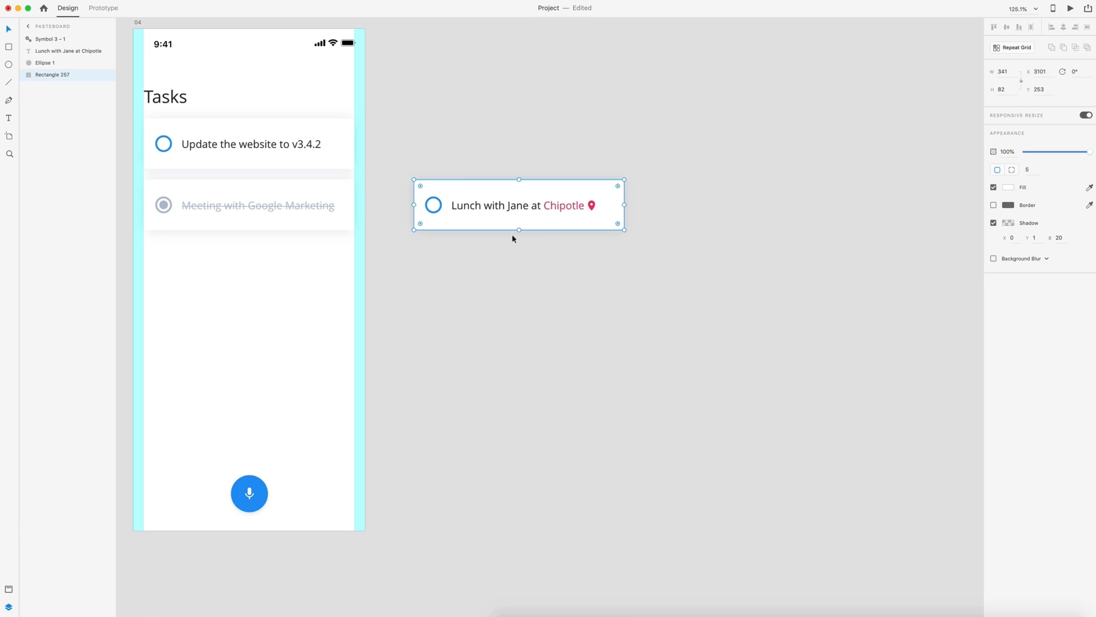
{"action": "left_click_drag", "start_coordinate": [518, 230], "coordinate": [517, 342]}
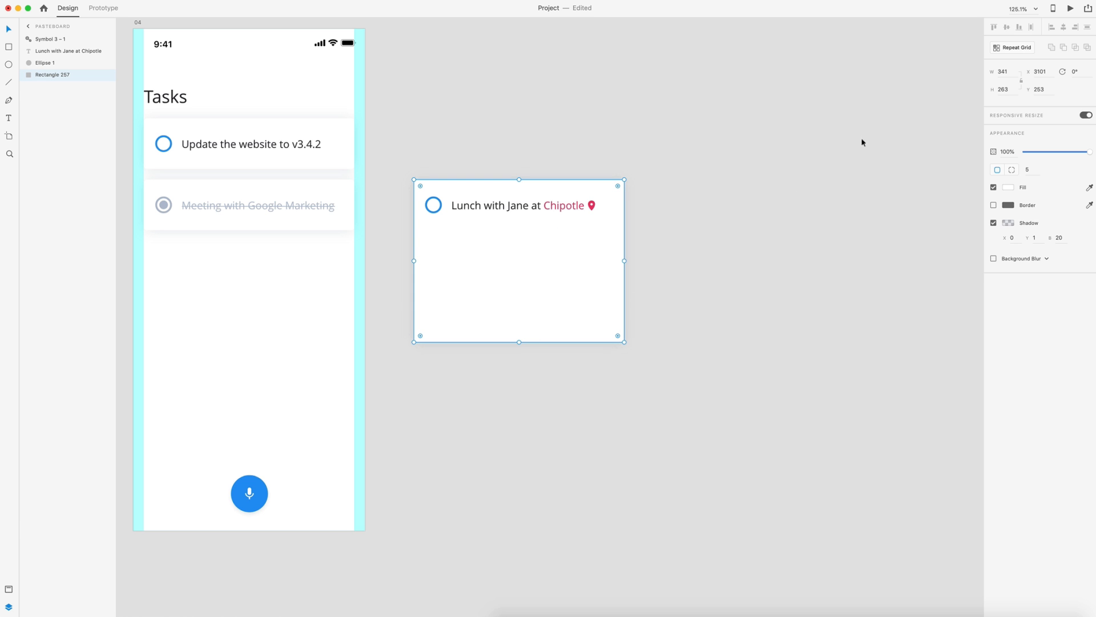
{"action": "left_click", "coordinate": [1007, 89]}
{"action": "type", "text": "290"}
{"action": "key", "text": "Return"}
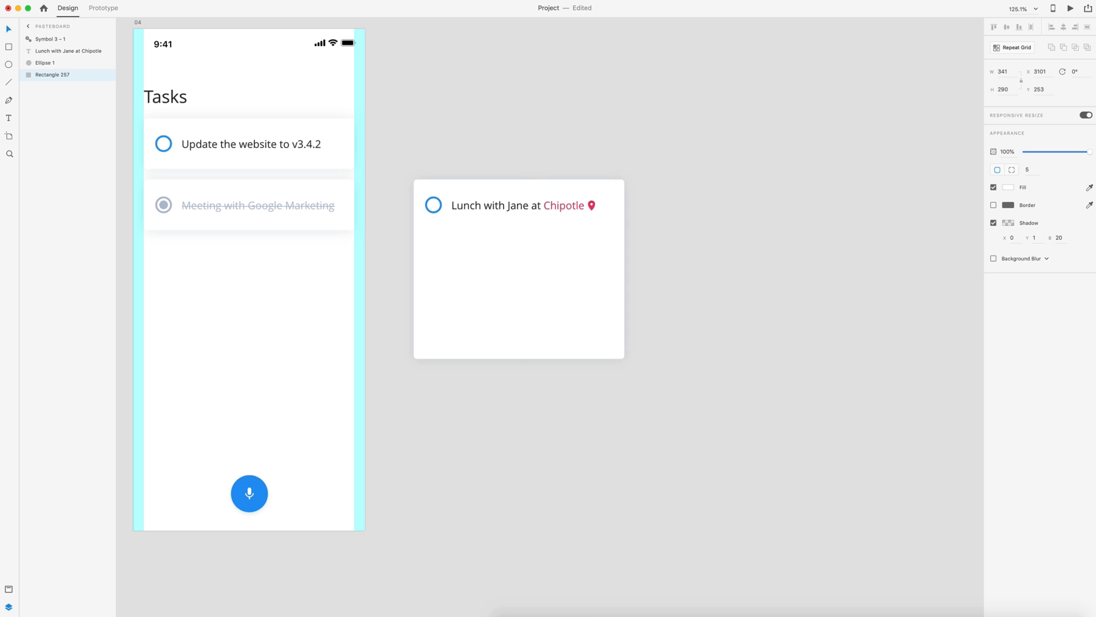
{"action": "left_click", "coordinate": [767, 270]}
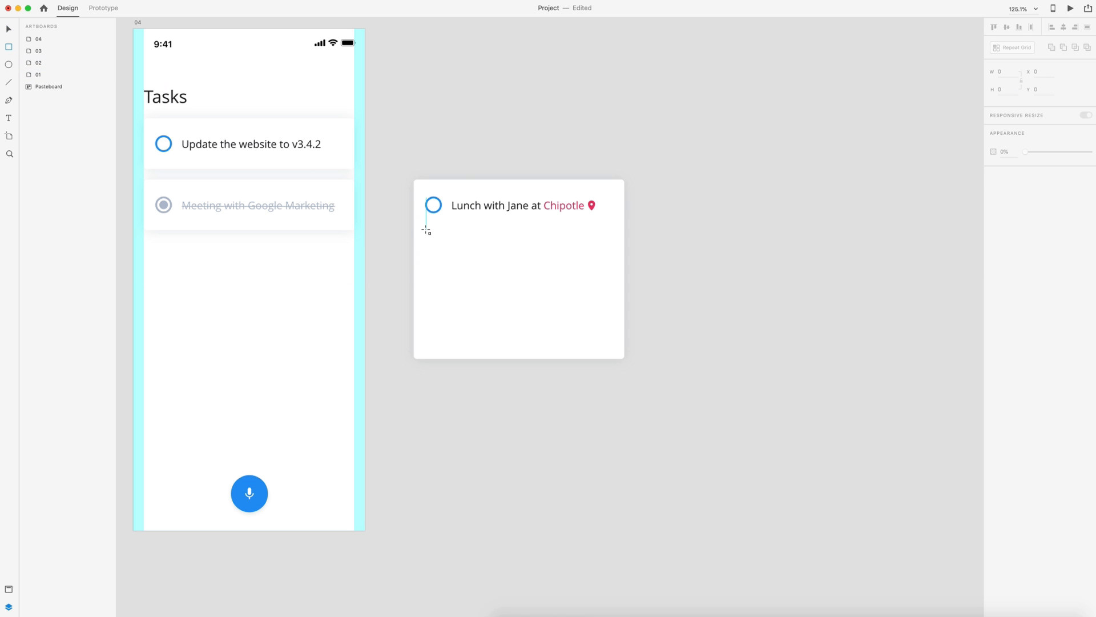
- Draw a rectangle inside the card below the text and resize it to fill the card
{"action": "mouse_move", "coordinate": [425, 230]}
{"action": "left_mouse_down"}
{"action": "mouse_move", "coordinate": [489, 286]}
{"action": "mouse_move", "coordinate": [586, 325]}
{"action": "left_mouse_up"}
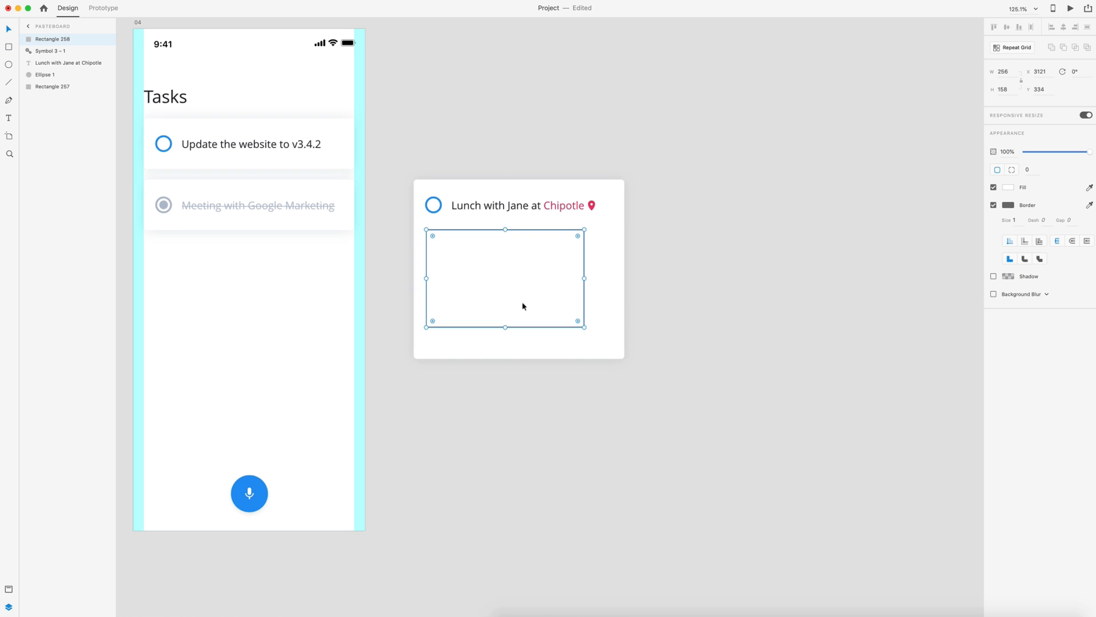
{"action": "left_click_drag", "start_coordinate": [584, 327], "coordinate": [611, 354]}
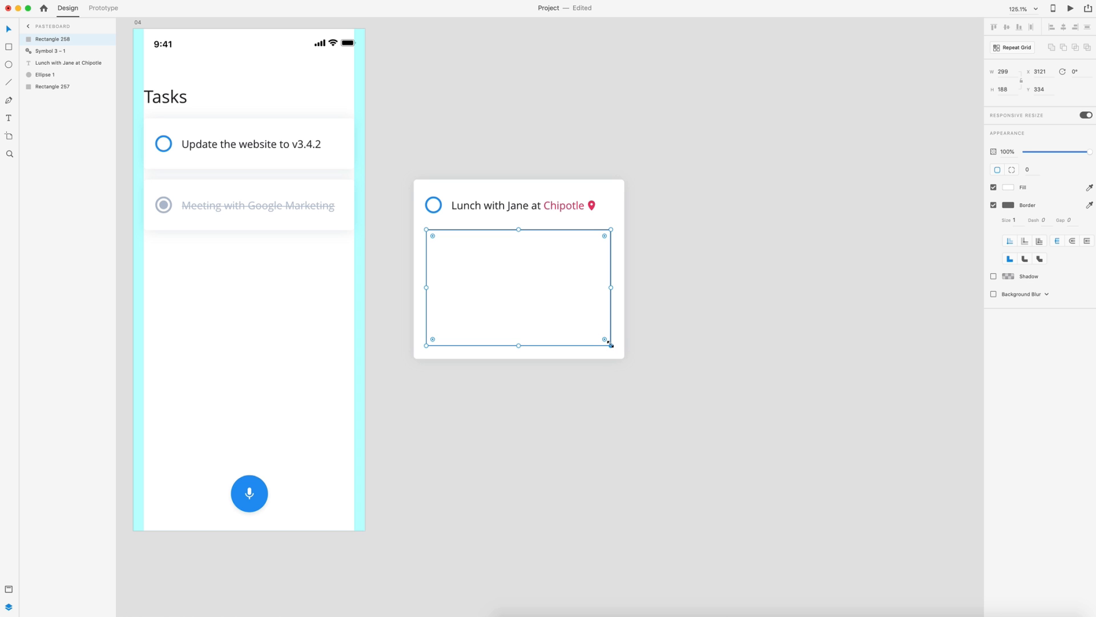
{"action": "left_click_drag", "start_coordinate": [612, 346], "coordinate": [613, 343]}
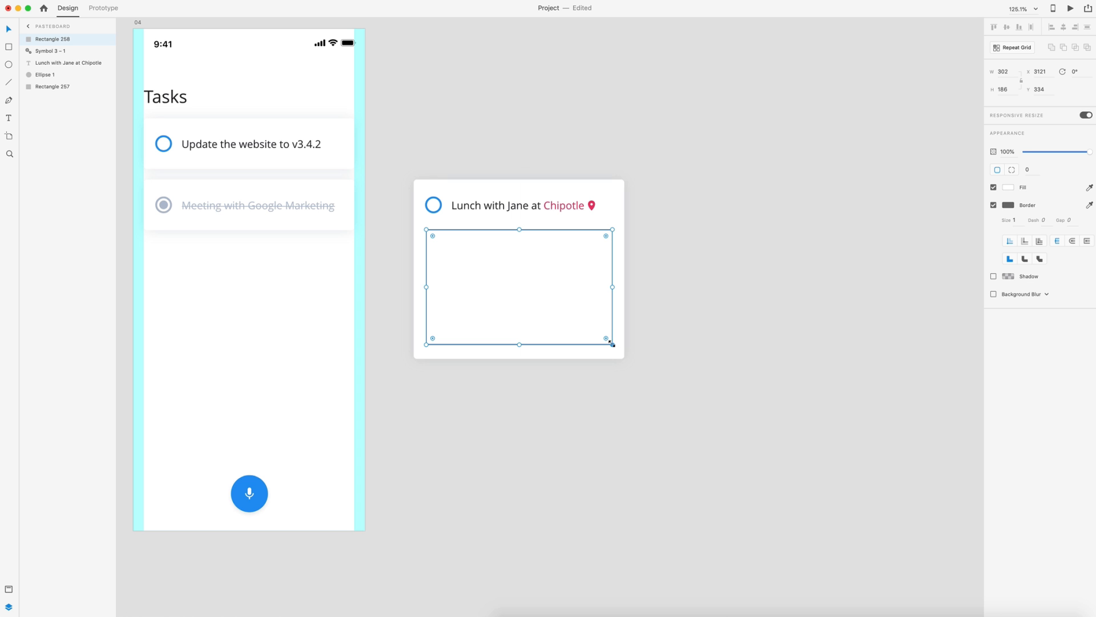
{"action": "scroll", "coordinate": [612, 343], "scroll_direction": "up", "scroll_amount": 5}
{"action": "scroll", "coordinate": [610, 295], "scroll_direction": "left", "scroll_amount": 3}
{"action": "left_click_drag", "start_coordinate": [513, 470], "coordinate": [516, 488]}
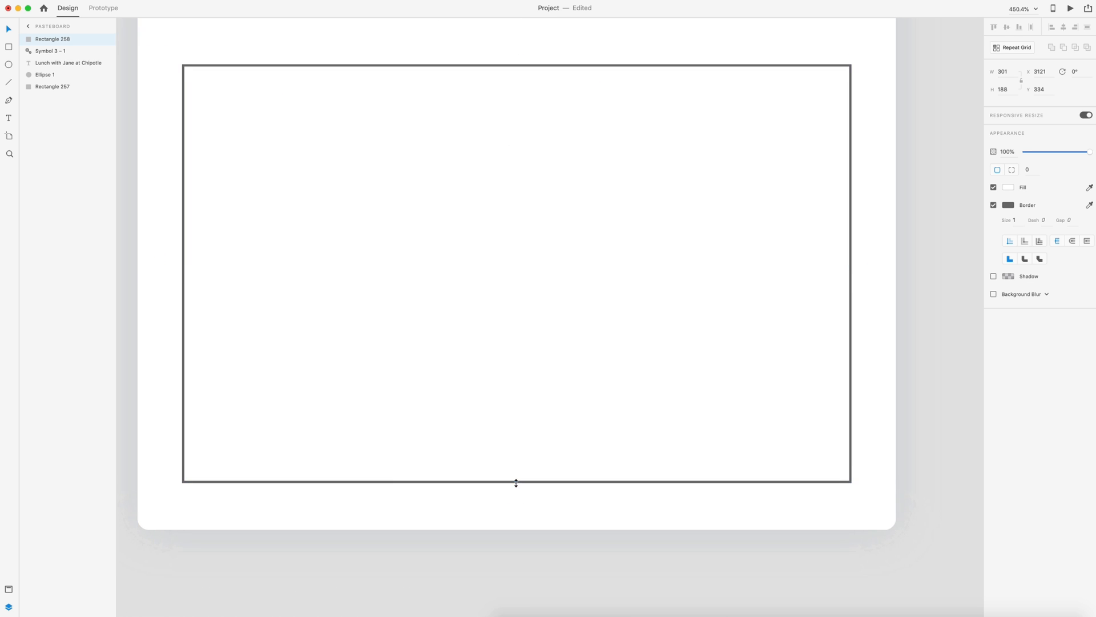
{"action": "scroll", "coordinate": [596, 401], "scroll_direction": "down", "scroll_amount": 5}
{"action": "left_click_drag", "start_coordinate": [551, 261], "coordinate": [552, 247]}
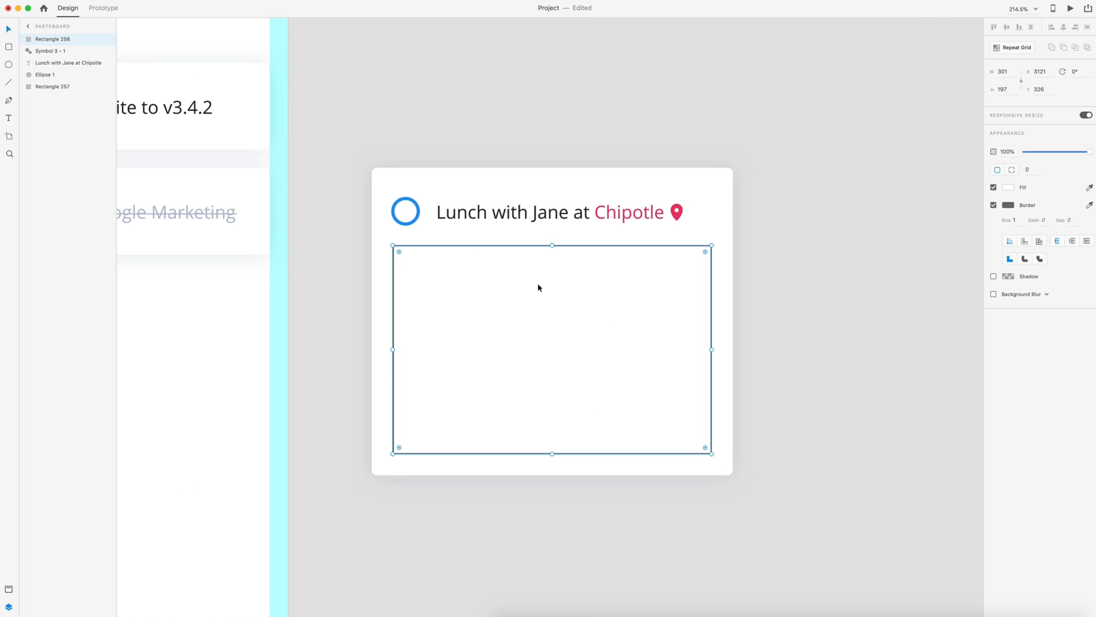
{"action": "left_click", "coordinate": [993, 206]}
{"action": "left_click", "coordinate": [1009, 188]}
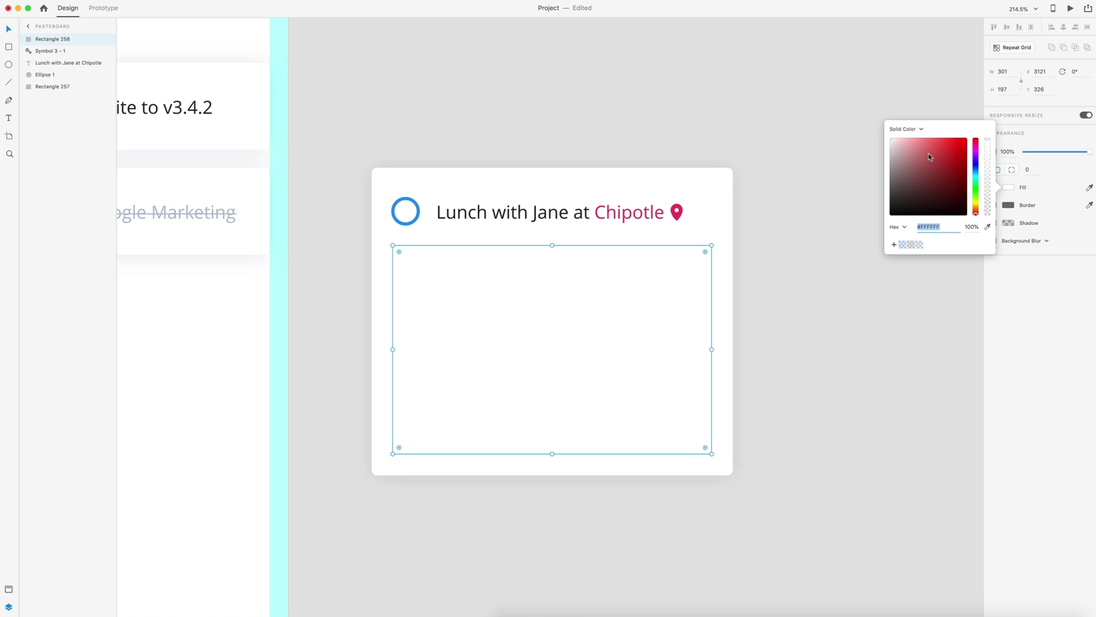
{"action": "left_click", "coordinate": [895, 146]}
{"action": "left_click", "coordinate": [1035, 171]}
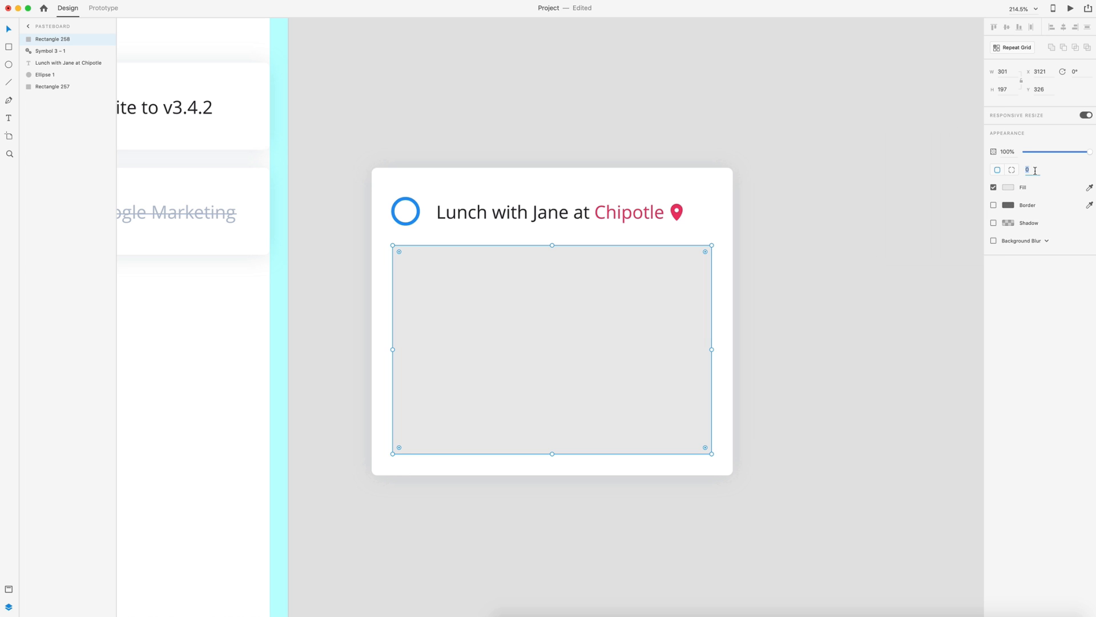
{"action": "type", "text": "8"}
{"action": "type", "text": "5"}
{"action": "key", "text": "Return"}
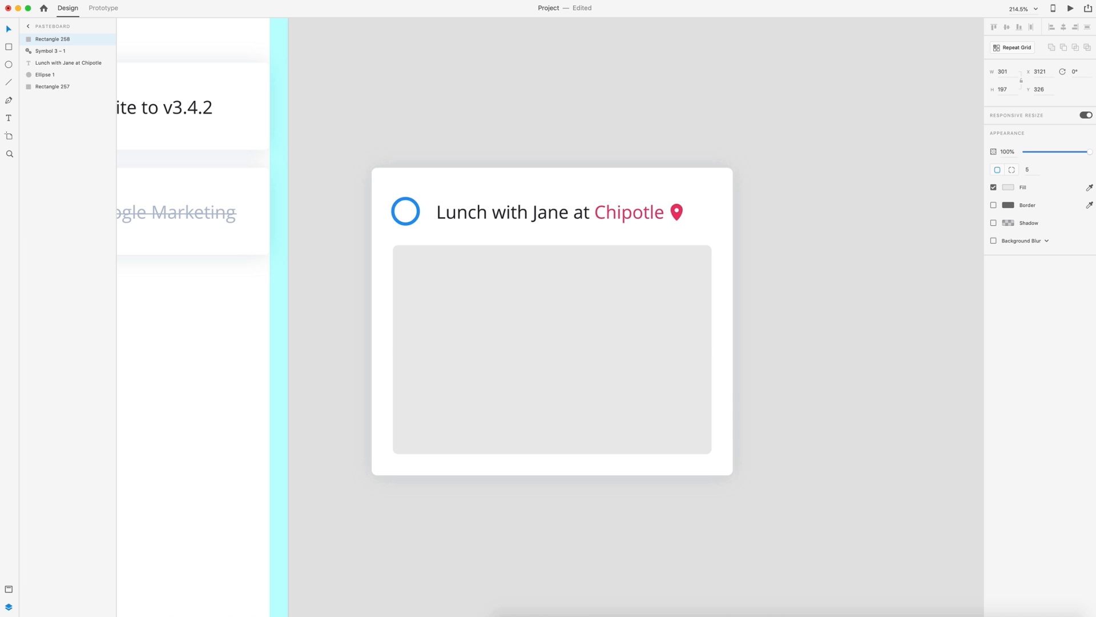
{"action": "key", "text": "Escape"}
{"action": "left_click", "coordinate": [815, 334]}
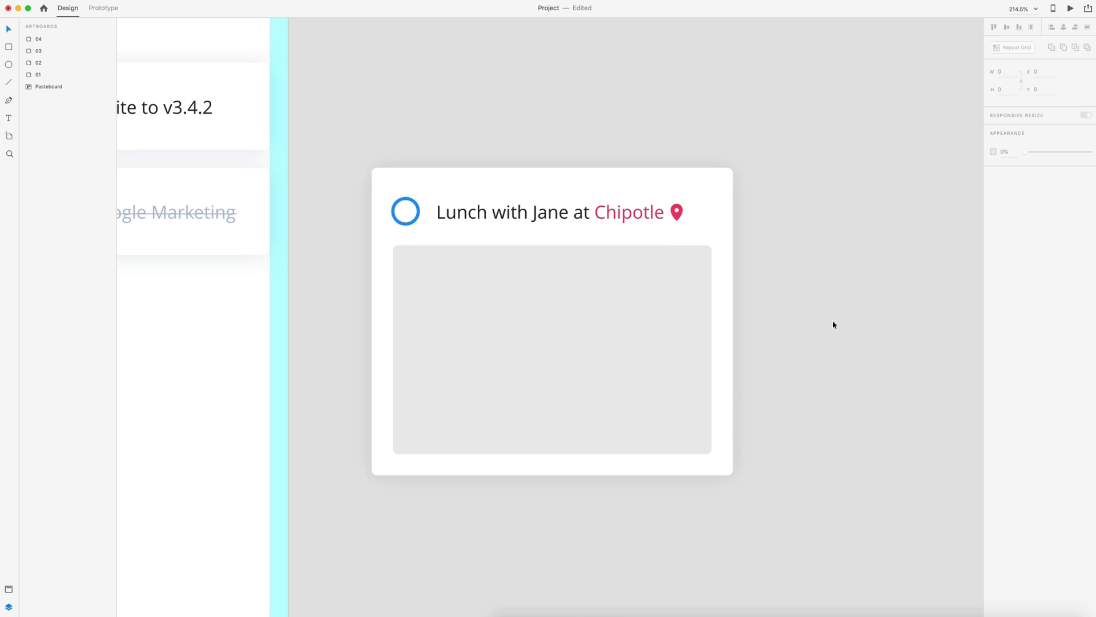
{"action": "key", "text": "ctrl+minus"}
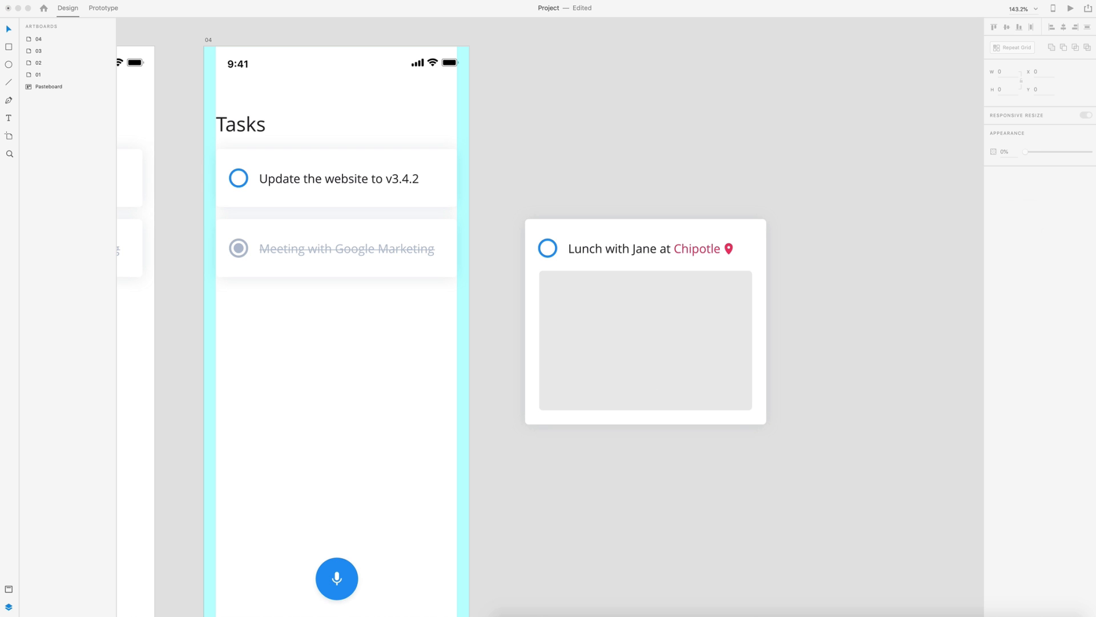
- Drop the Chipotle storefront photo into the placeholder and add a white Footnote-style '12 min' caption over it
{"action": "left_click_drag", "start_coordinate": [863, 262], "coordinate": [673, 336]}
{"action": "key", "text": "ctrl+3"}
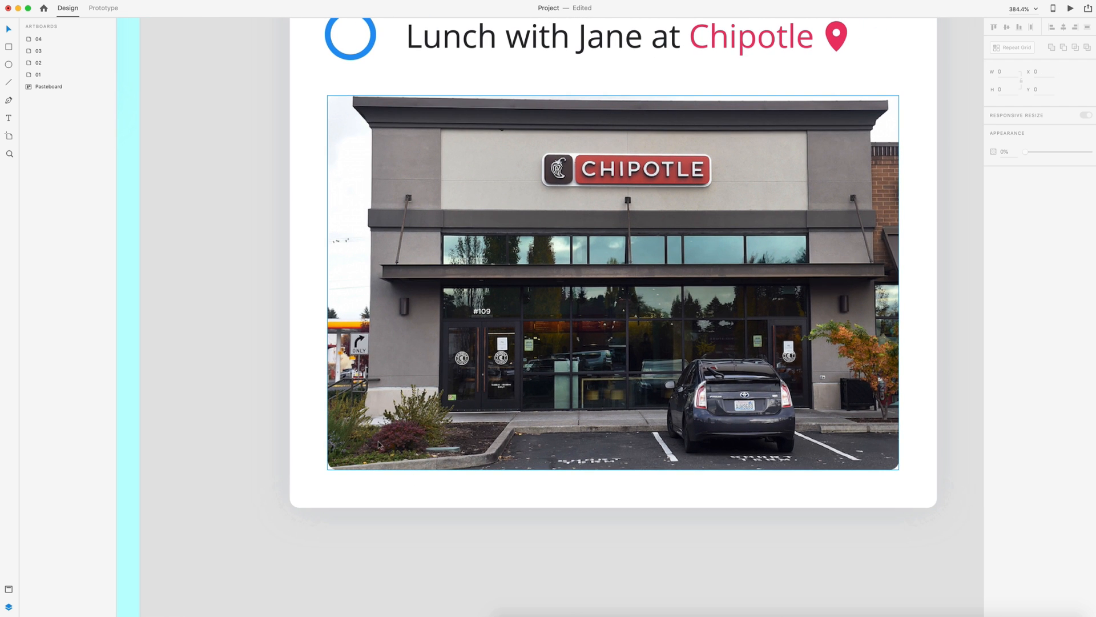
{"action": "key", "text": "t"}
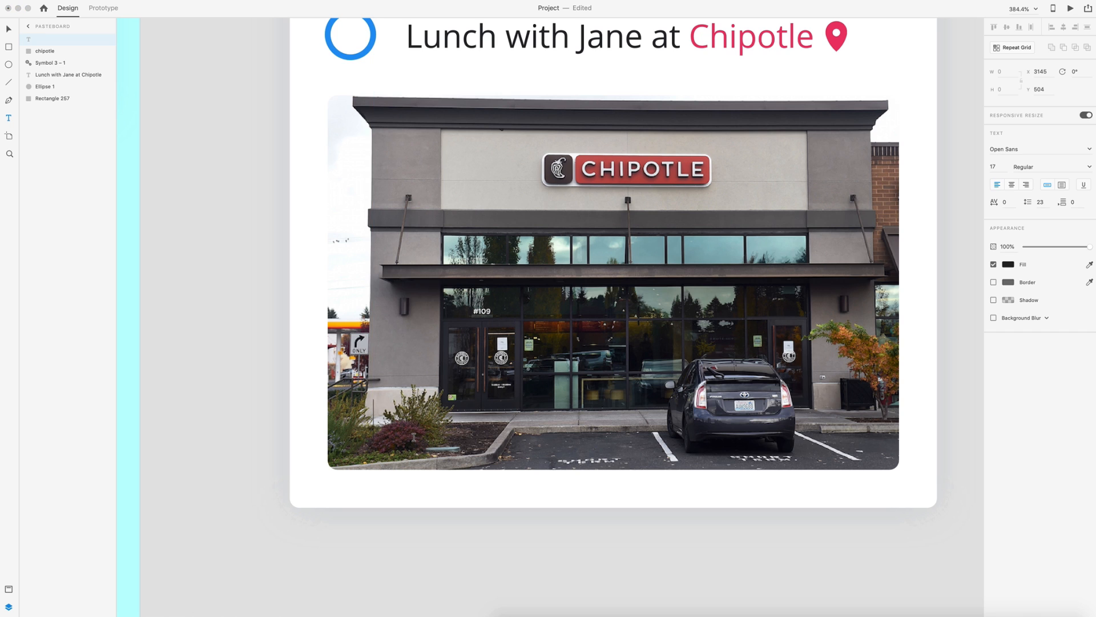
{"action": "left_click", "coordinate": [414, 437]}
{"action": "type", "text": "12 min"}
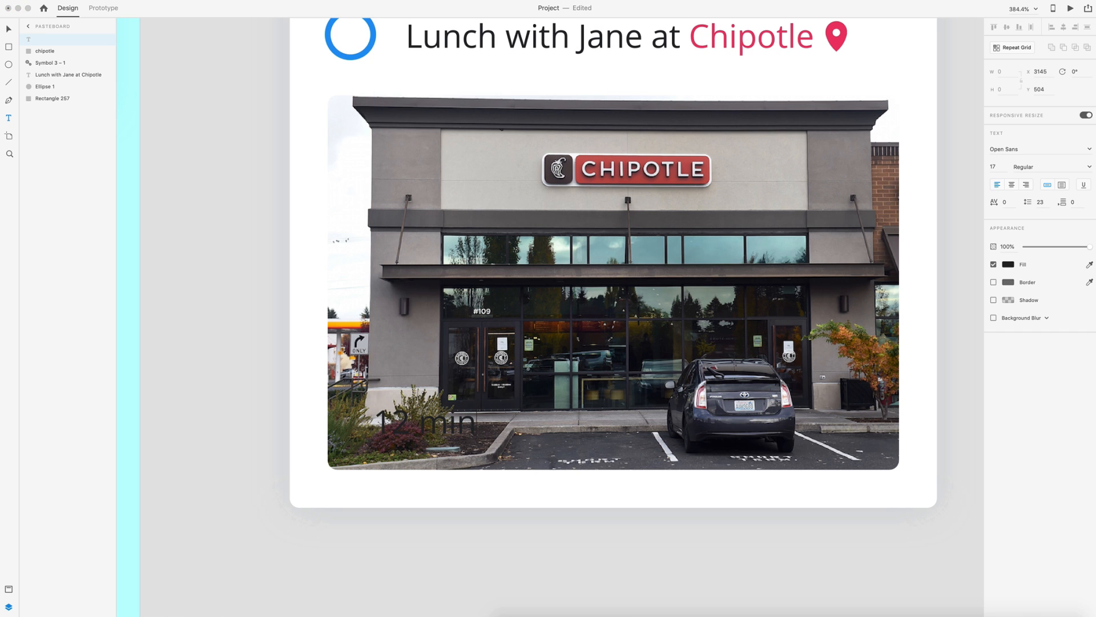
{"action": "key", "text": "Escape"}
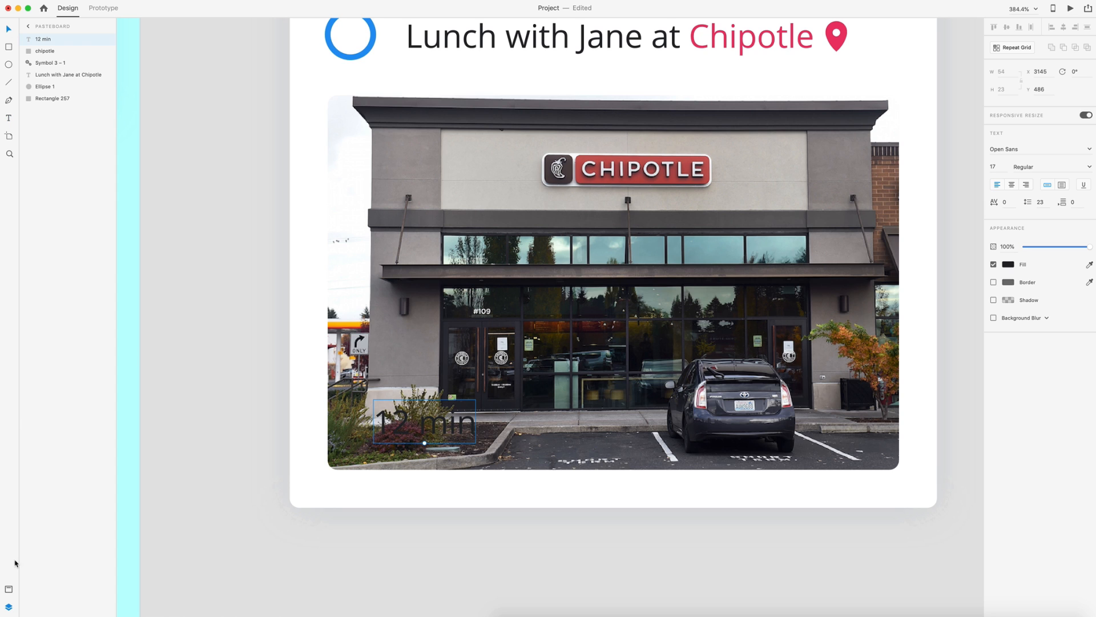
{"action": "left_click", "coordinate": [8, 589]}
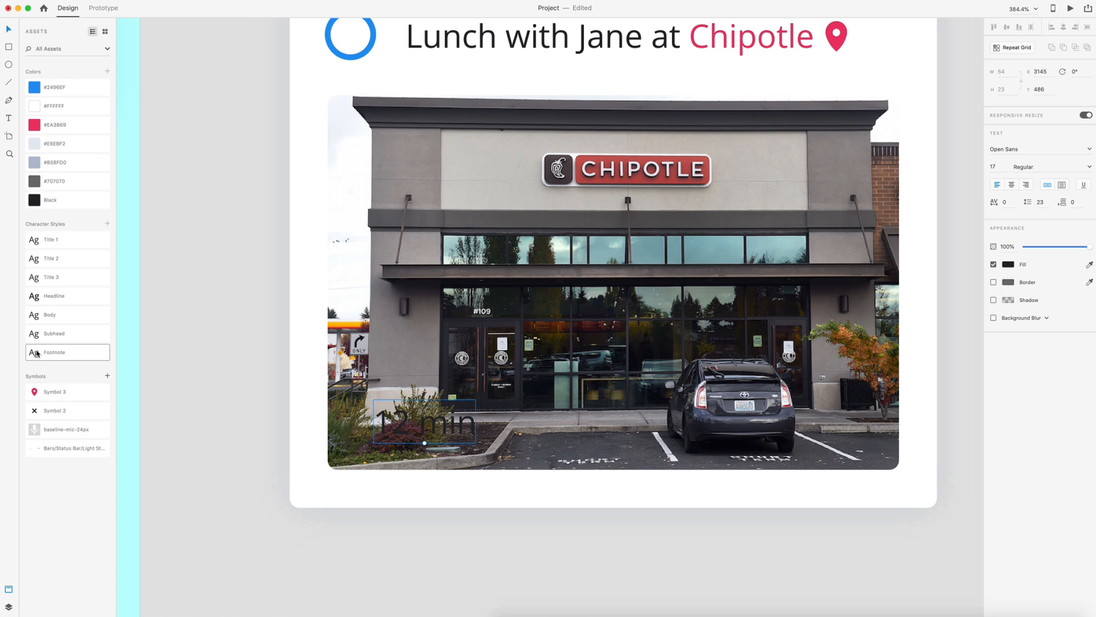
{"action": "left_click", "coordinate": [35, 353]}
{"action": "left_click", "coordinate": [36, 106]}
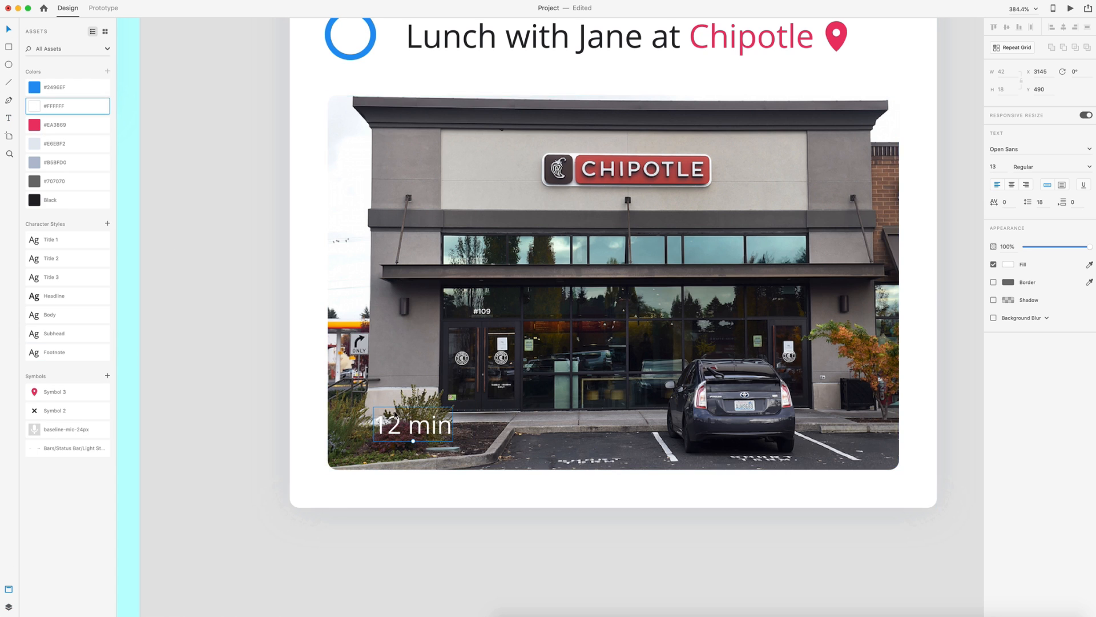
- Position 12 min at the photo's lower-left corner and draw a small dot to its right
{"action": "mouse_move", "coordinate": [396, 417]}
{"action": "left_mouse_down"}
{"action": "mouse_move", "coordinate": [356, 443]}
{"action": "mouse_move", "coordinate": [371, 449]}
{"action": "left_mouse_up"}
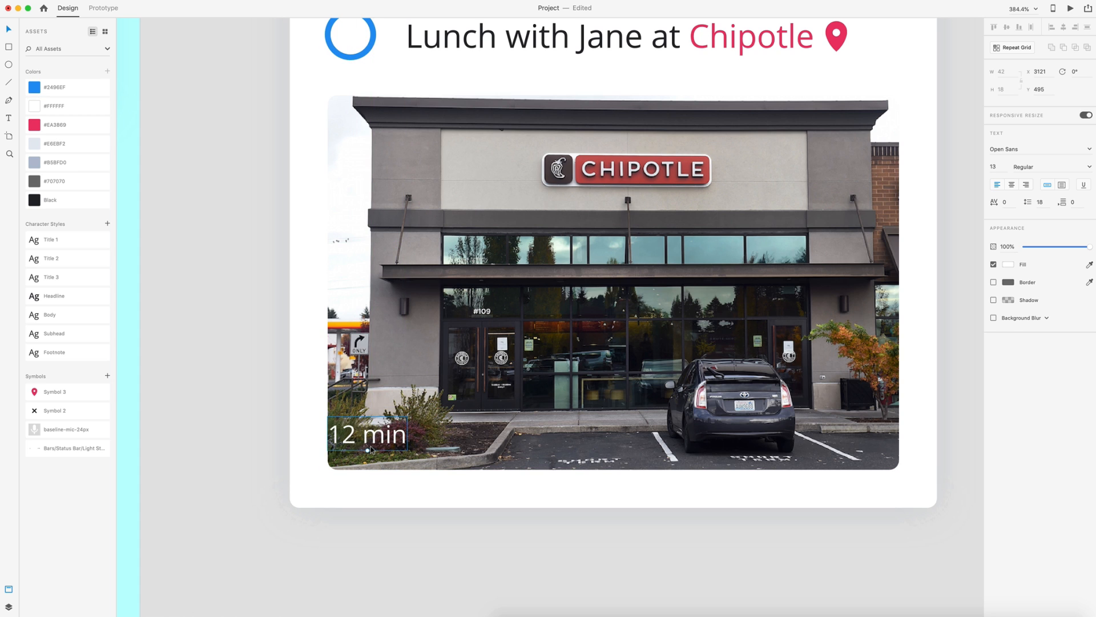
{"action": "key", "text": "shift+Right"}
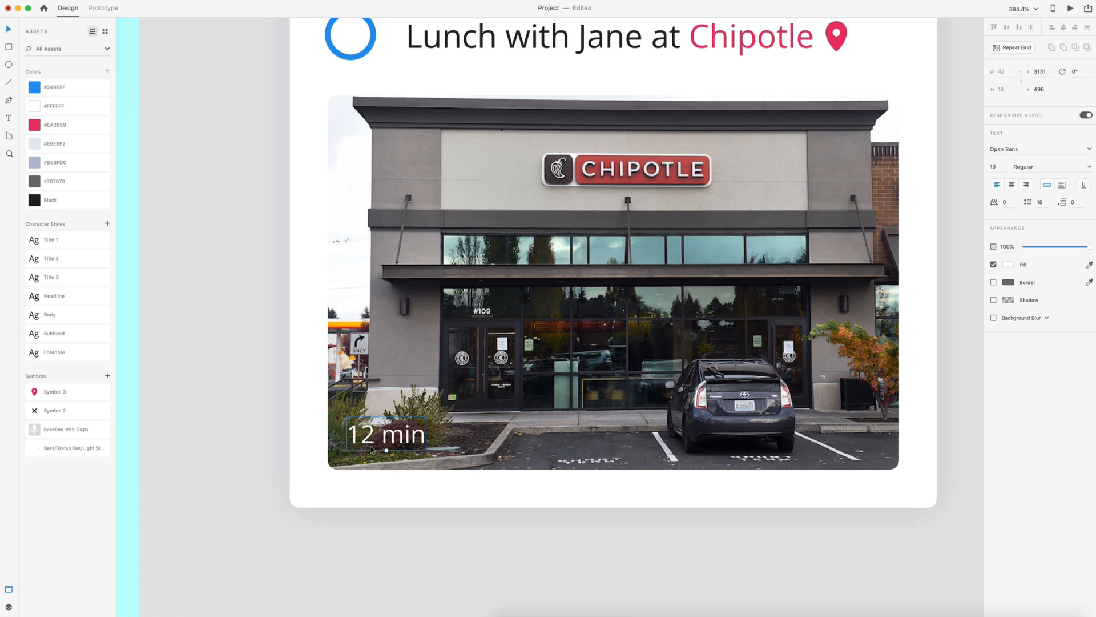
{"action": "key", "text": "Down"}
{"action": "key", "text": "Down"}
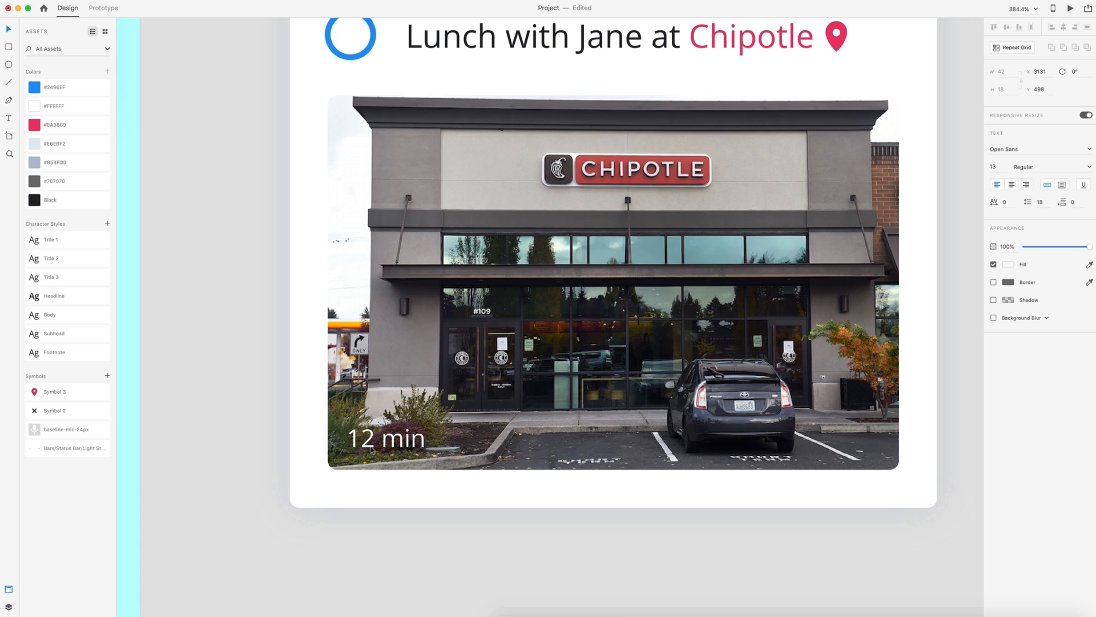
{"action": "key", "text": "Down"}
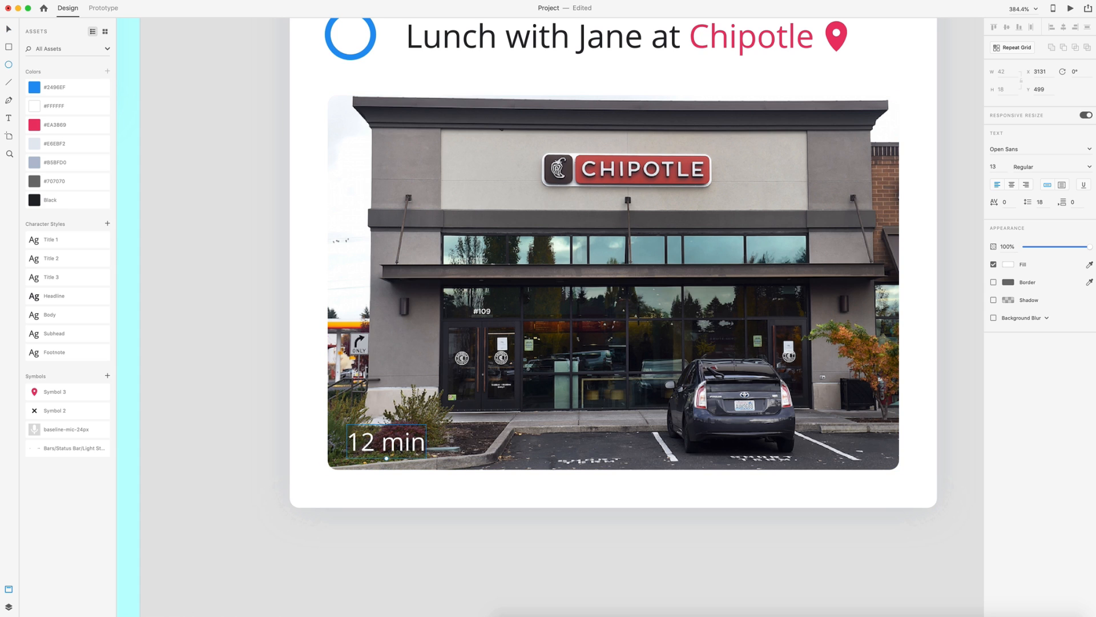
{"action": "left_click_drag", "start_coordinate": [447, 435], "coordinate": [452, 445]}
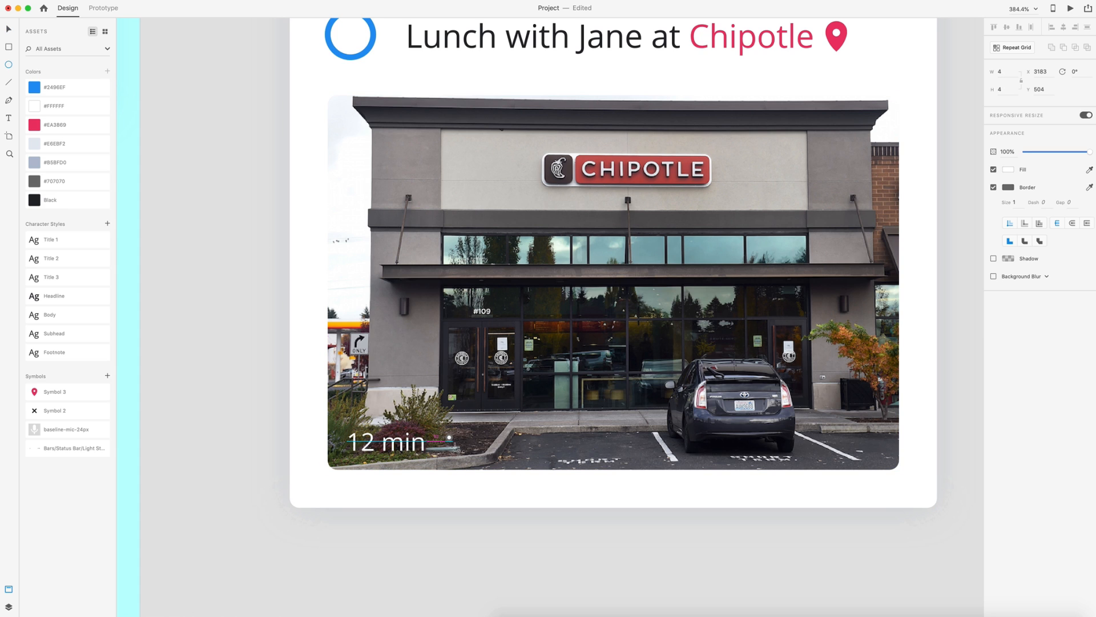
{"action": "key", "text": "super+r"}
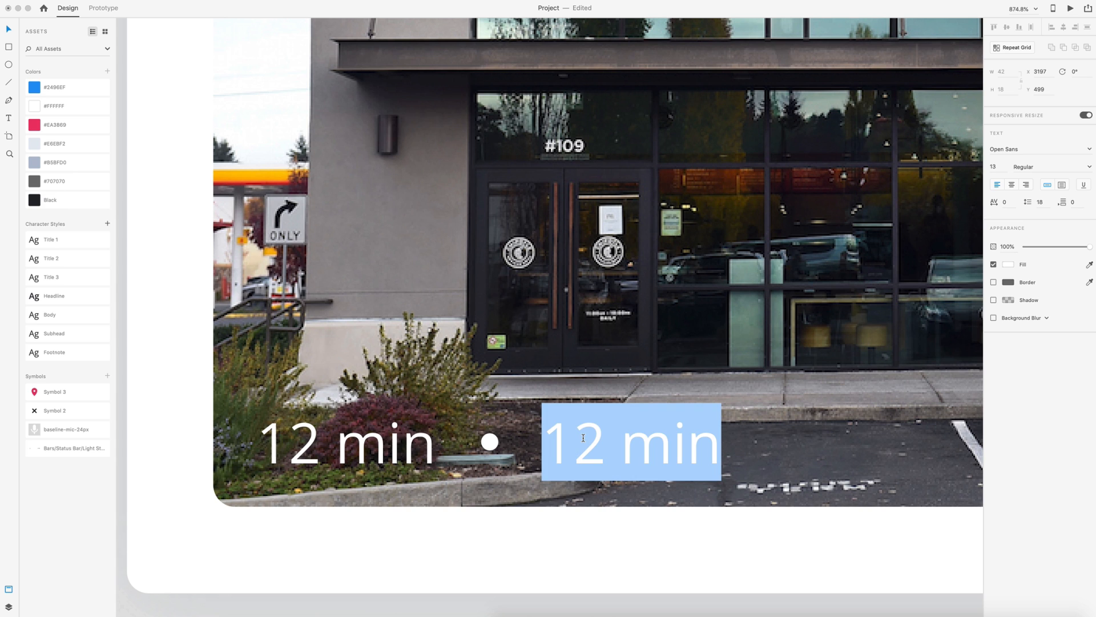
{"action": "type", "text": "4.1"}
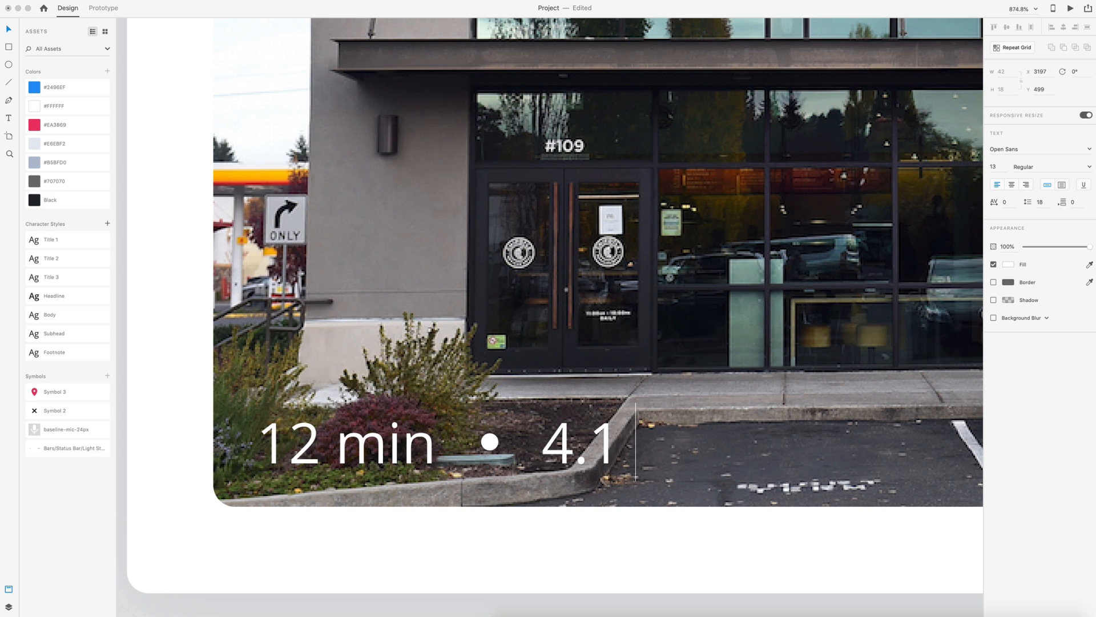
{"action": "type", "text": " mi"}
- Give the caption texts and dot a drop shadow with raised opacity
{"action": "key", "text": "Escape"}
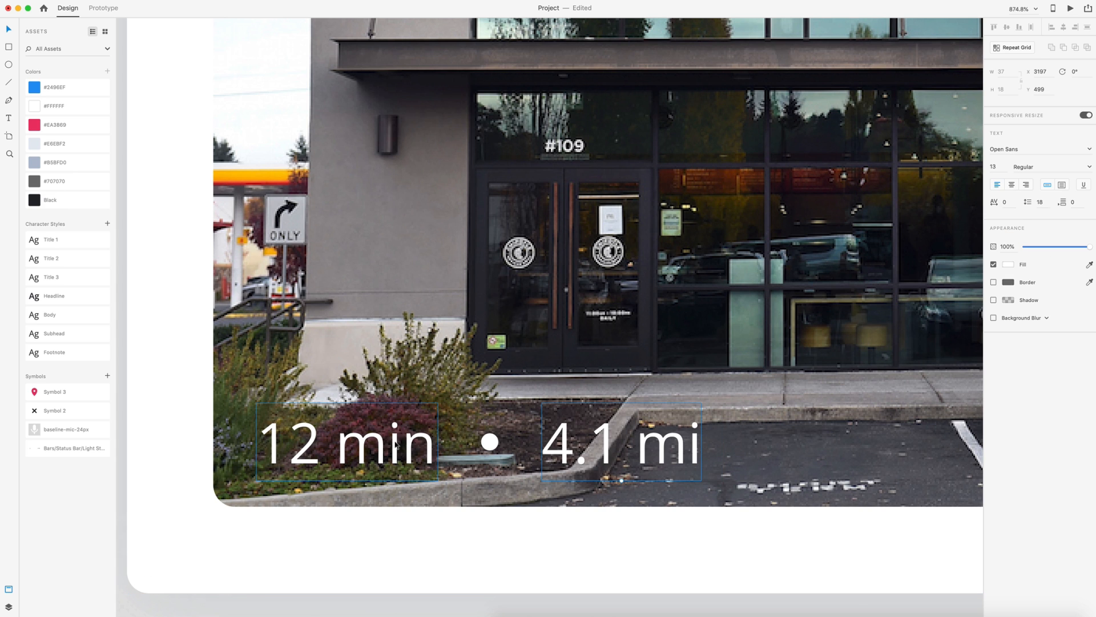
{"action": "left_click", "coordinate": [397, 443], "text": "shift"}
{"action": "left_click", "coordinate": [490, 441], "text": "shift"}
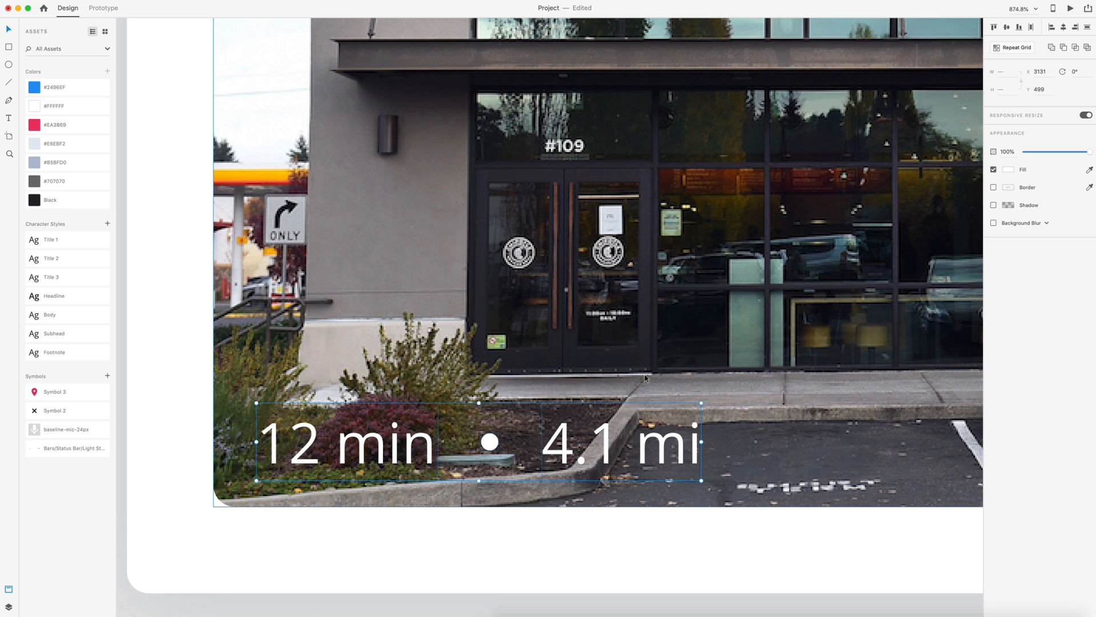
{"action": "left_click", "coordinate": [994, 205]}
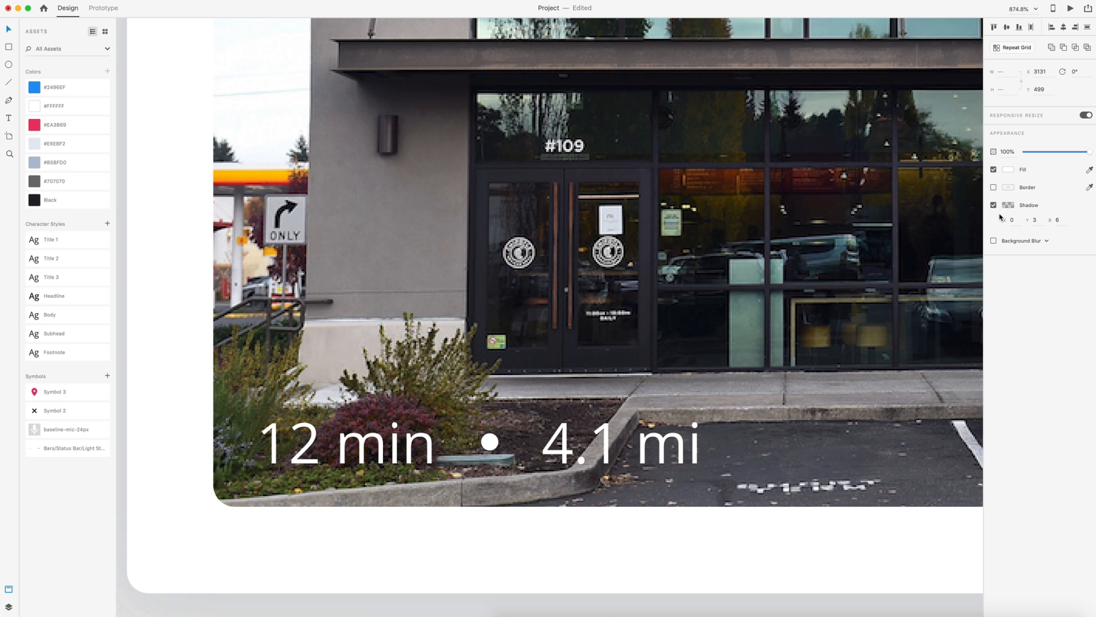
{"action": "left_click", "coordinate": [1008, 206]}
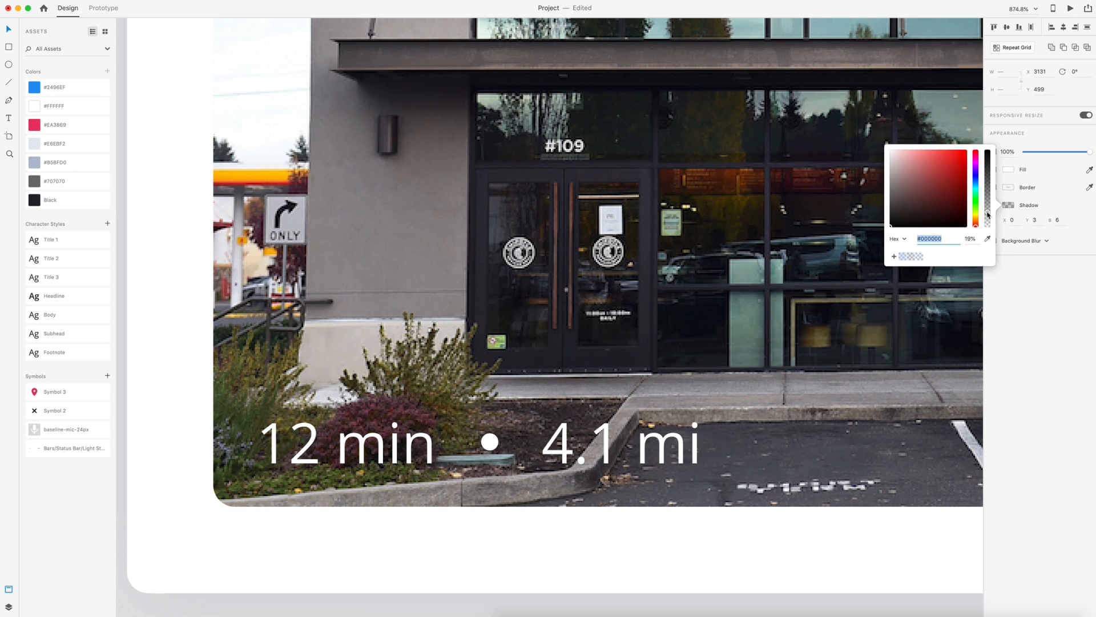
{"action": "left_click_drag", "start_coordinate": [989, 219], "coordinate": [987, 208]}
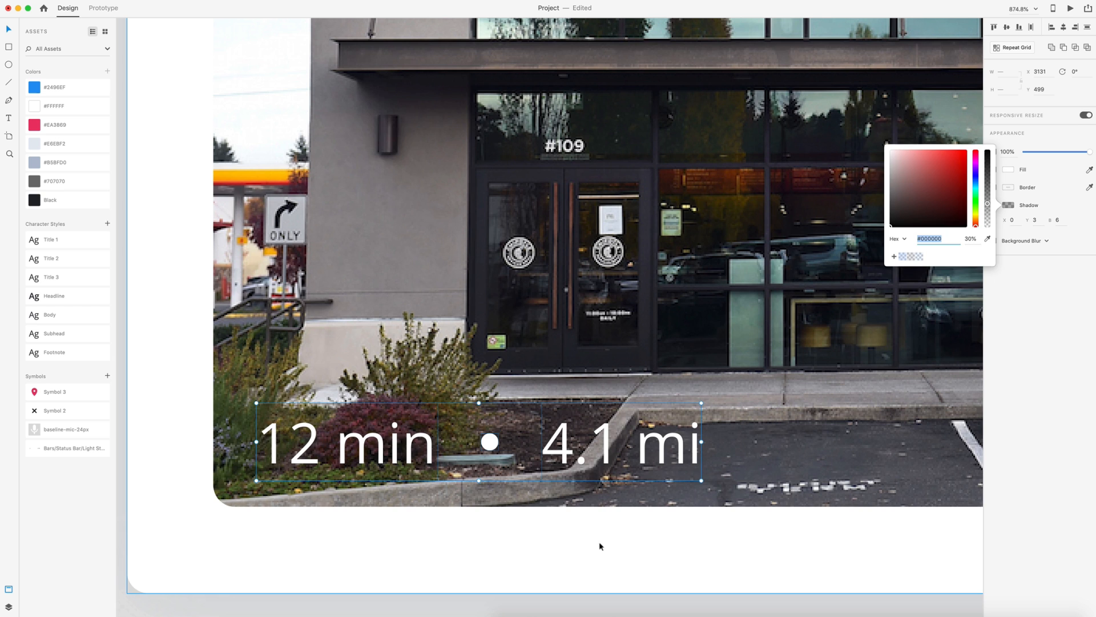
{"action": "left_click", "coordinate": [609, 552]}
- Select the whole lunch card and name its group Lunch Task in Layers
{"action": "key", "text": "super+0"}
{"action": "scroll", "coordinate": [668, 569], "scroll_direction": "down", "scroll_amount": 5}
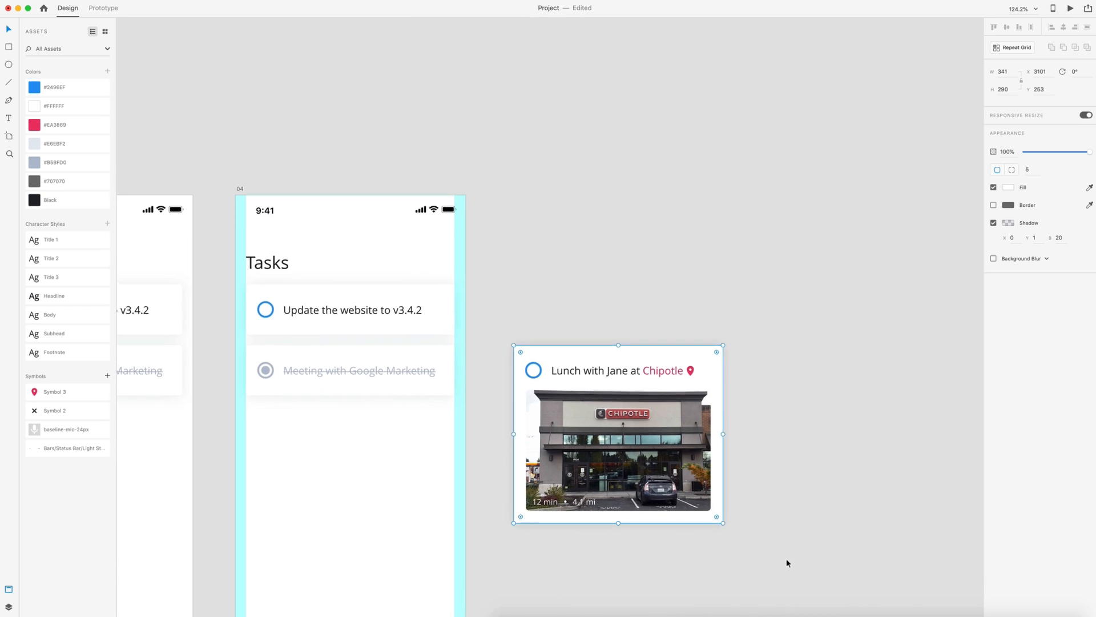
{"action": "left_click", "coordinate": [789, 560]}
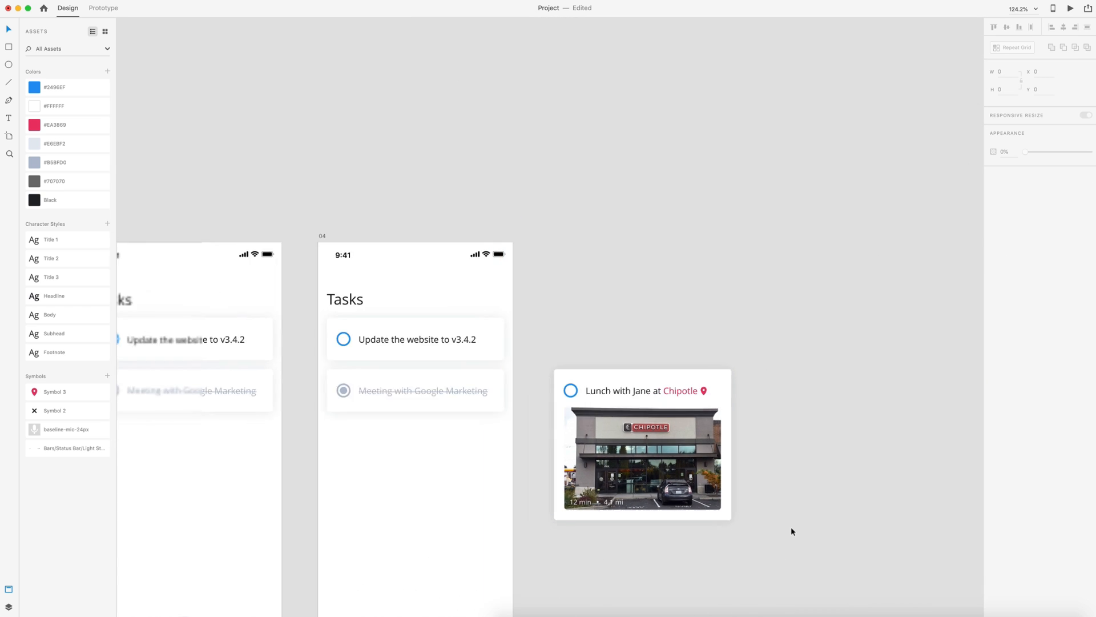
{"action": "scroll", "coordinate": [788, 548], "scroll_direction": "up", "scroll_amount": 5}
{"action": "left_click_drag", "start_coordinate": [796, 488], "coordinate": [436, 137]}
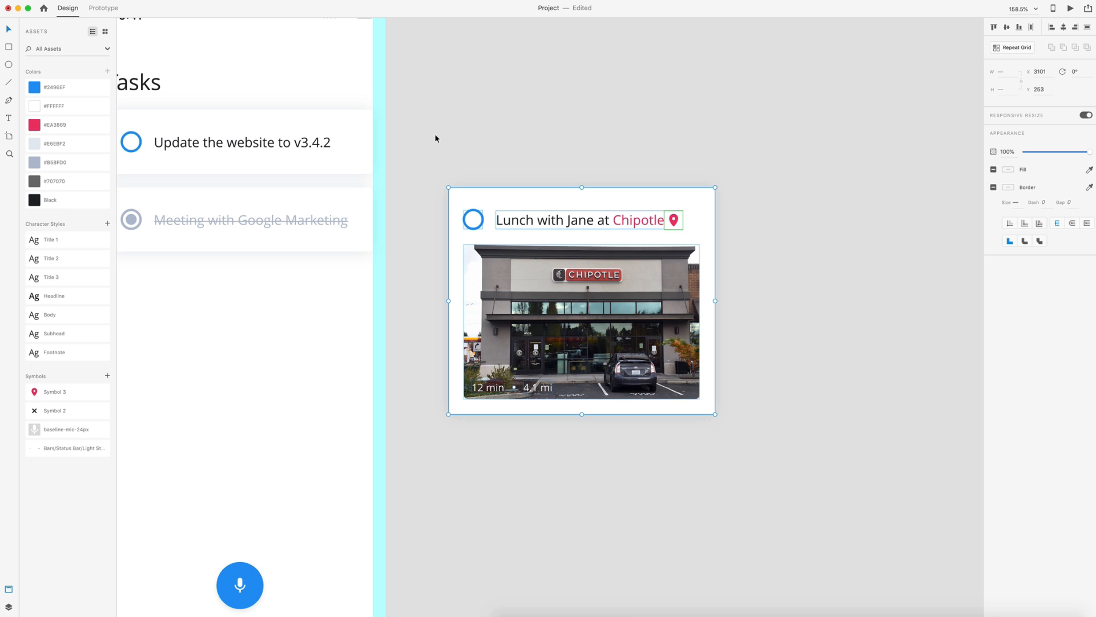
{"action": "left_click", "coordinate": [8, 607]}
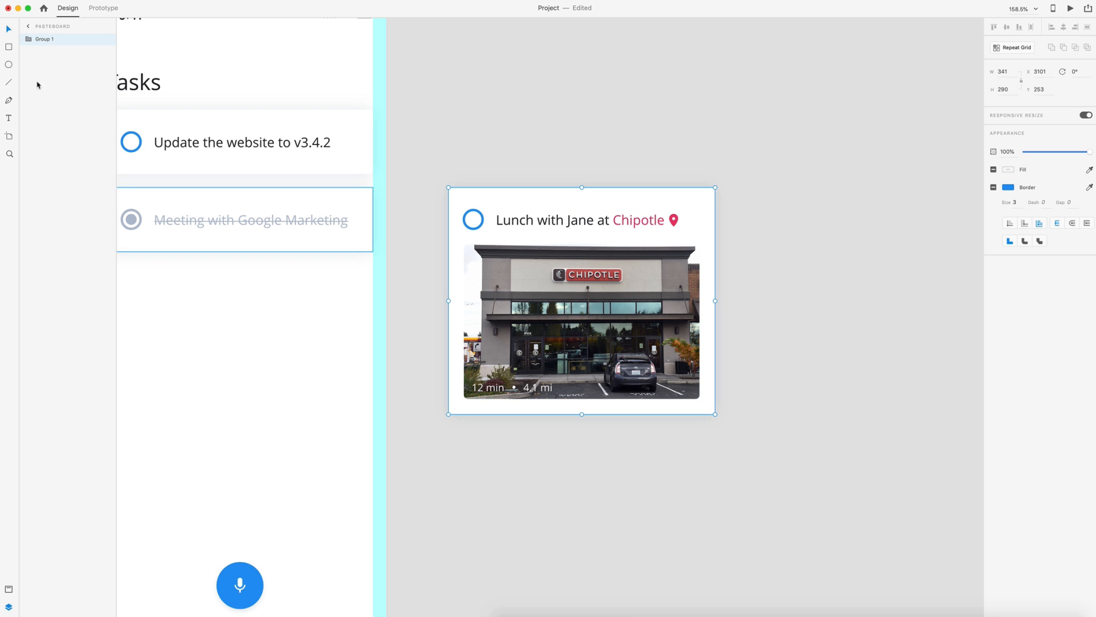
{"action": "double_click", "coordinate": [46, 39]}
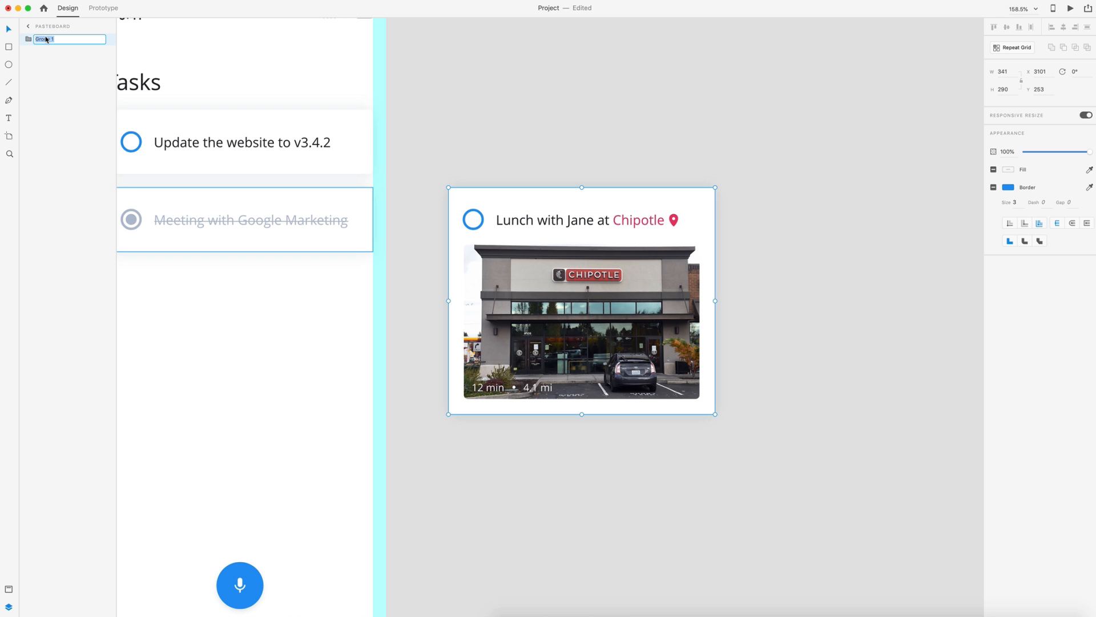
{"action": "type", "text": "Lunch Task"}
{"action": "key", "text": "Return"}
{"action": "left_click", "coordinate": [771, 196]}
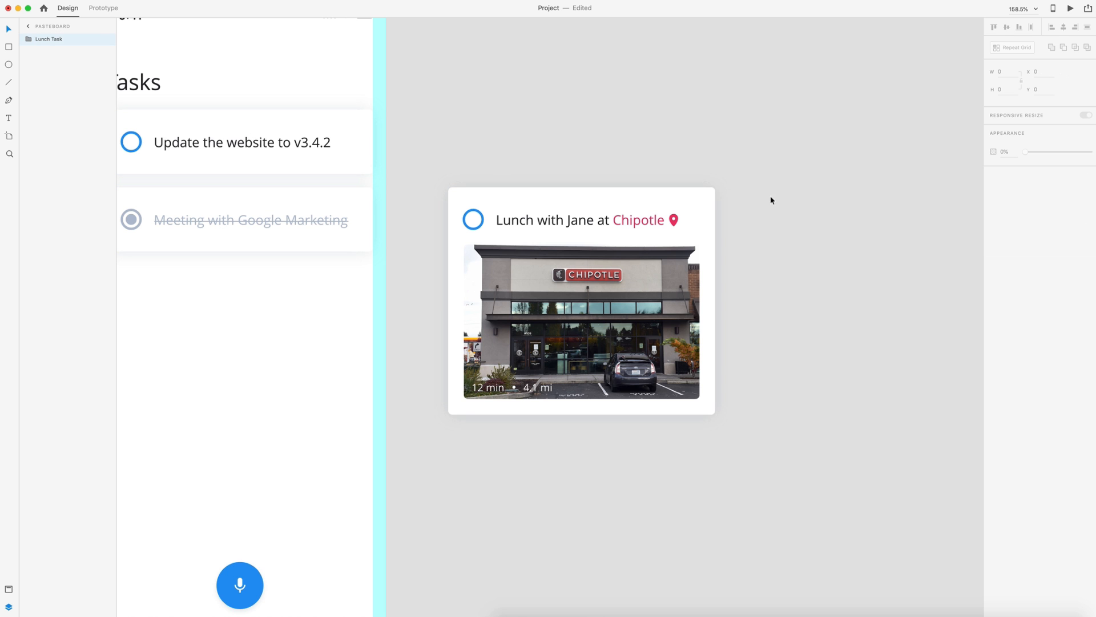
{"action": "scroll", "coordinate": [835, 181], "scroll_direction": "down", "scroll_amount": 1}
{"action": "scroll", "coordinate": [829, 217], "scroll_direction": "down", "scroll_amount": 2}
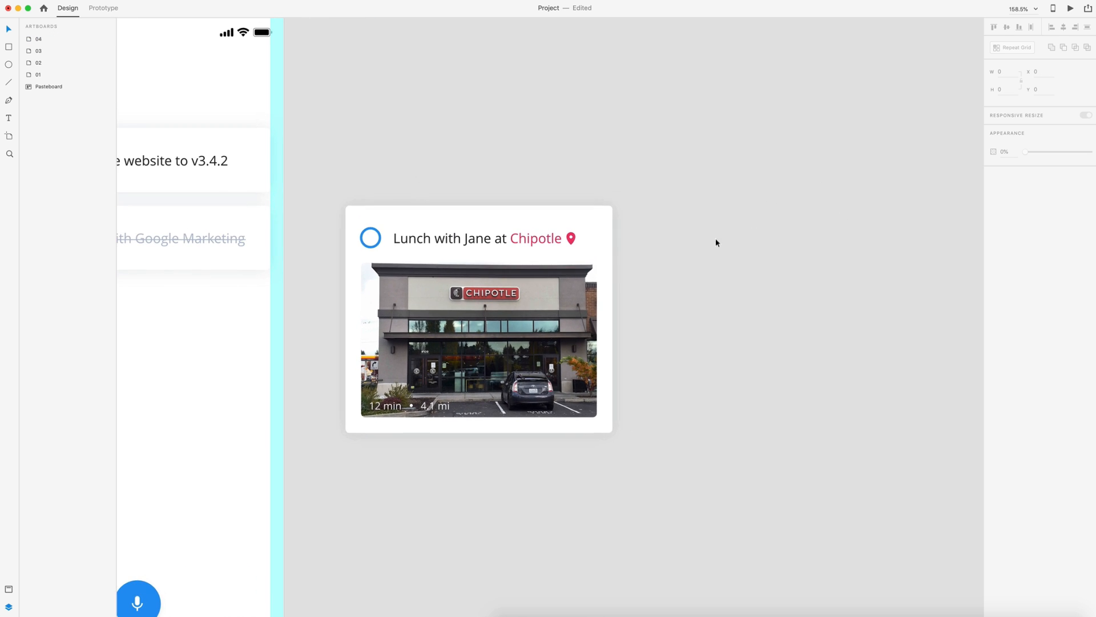
- Duplicate the lunch card to the right, shrink its photo to a thumbnail and fade it to 0% opacity
{"action": "left_click", "coordinate": [466, 337]}
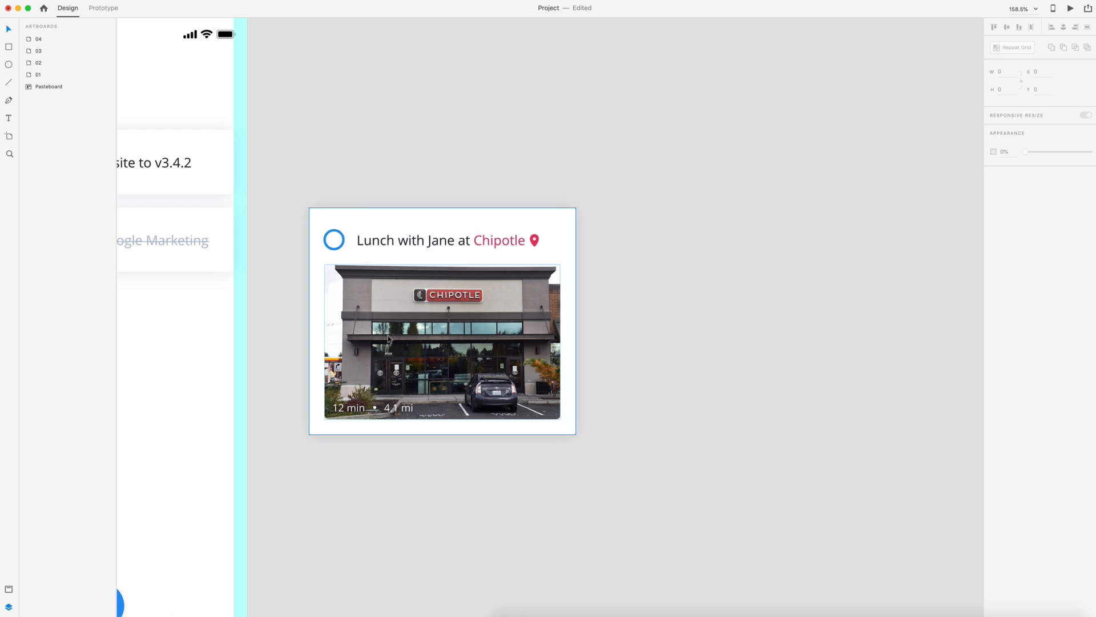
{"action": "left_click_drag", "start_coordinate": [388, 335], "coordinate": [674, 335]}
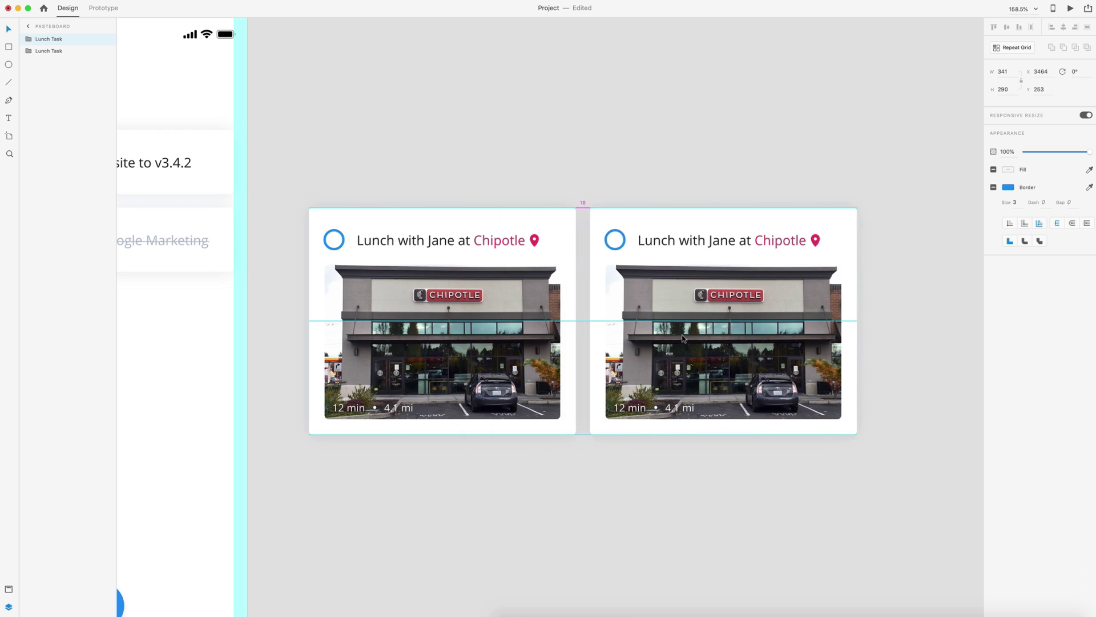
{"action": "left_click", "coordinate": [746, 466]}
{"action": "double_click", "coordinate": [729, 351]}
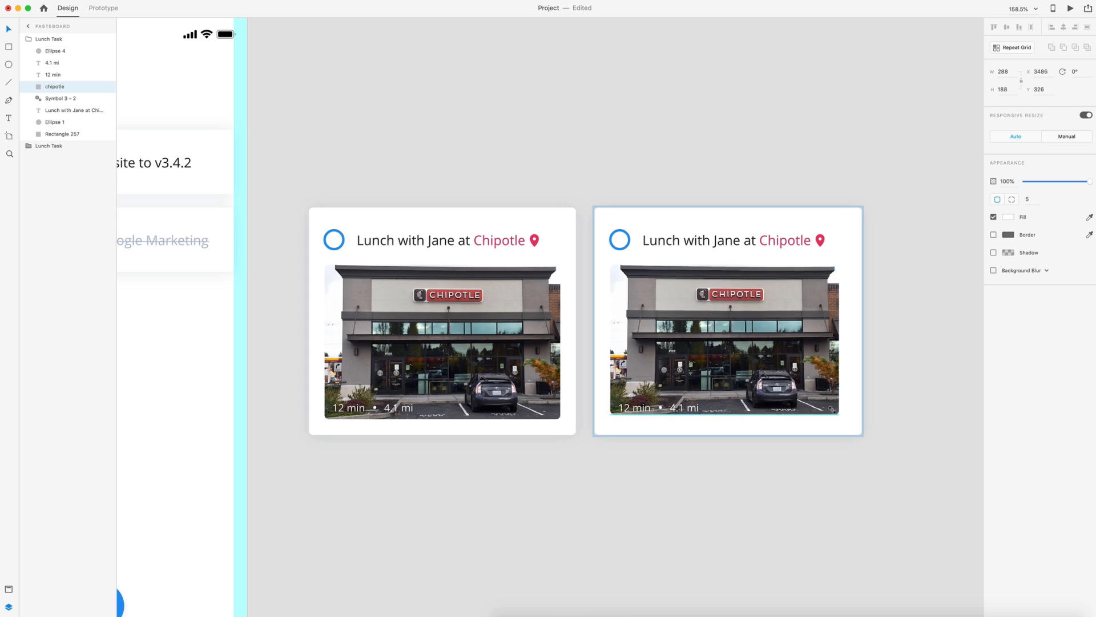
{"action": "left_click_drag", "start_coordinate": [847, 418], "coordinate": [620, 273]}
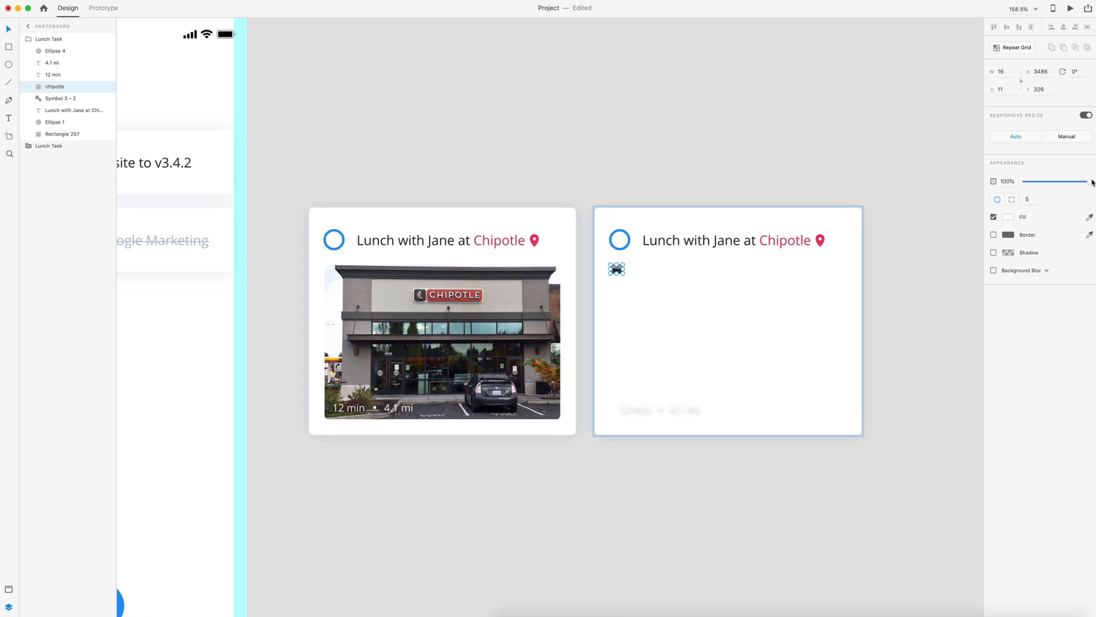
{"action": "left_click_drag", "start_coordinate": [1091, 182], "coordinate": [1020, 182]}
- Move the '12 min • 4.1 mi' travel details up under the title and fade them to 0%
{"action": "left_click", "coordinate": [684, 408]}
{"action": "left_click", "coordinate": [634, 408], "text": "shift"}
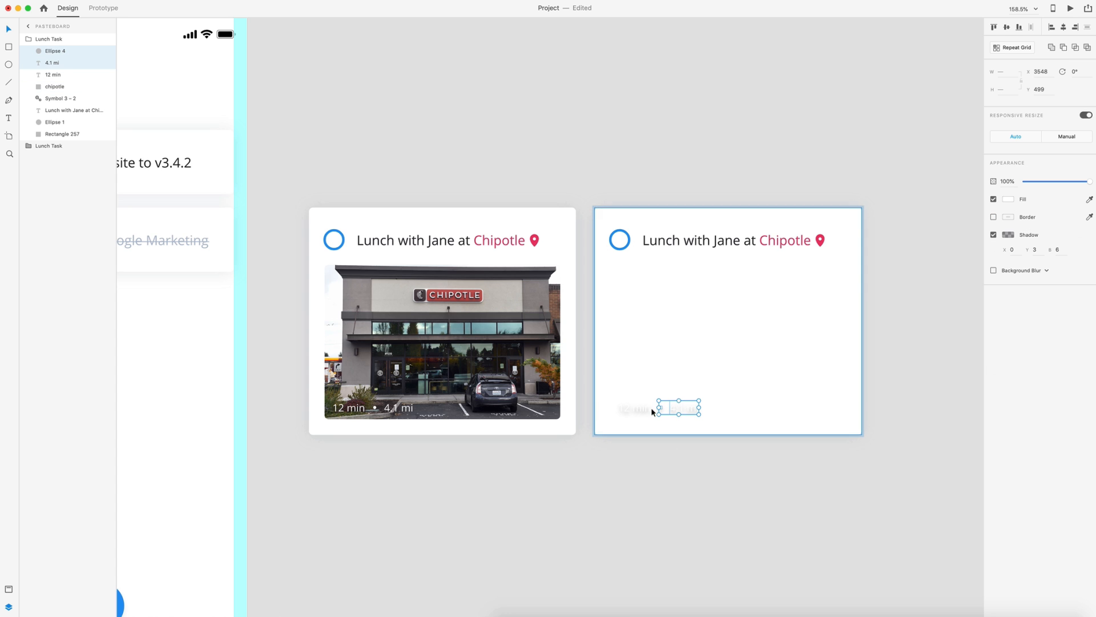
{"action": "left_click_drag", "start_coordinate": [684, 411], "coordinate": [675, 266]}
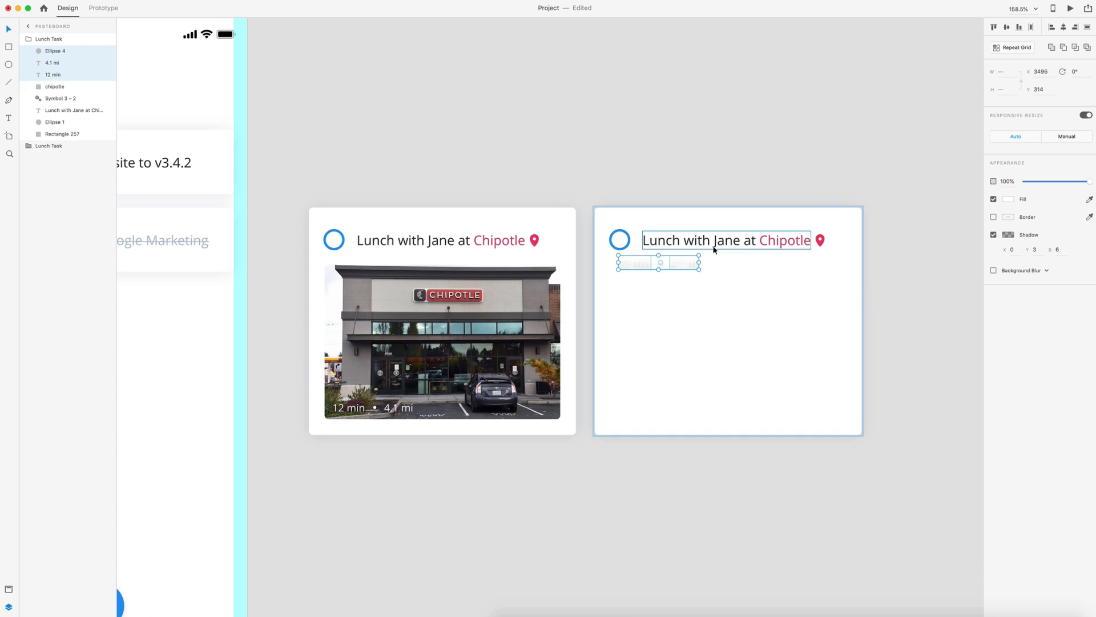
{"action": "left_click_drag", "start_coordinate": [1087, 181], "coordinate": [1022, 181]}
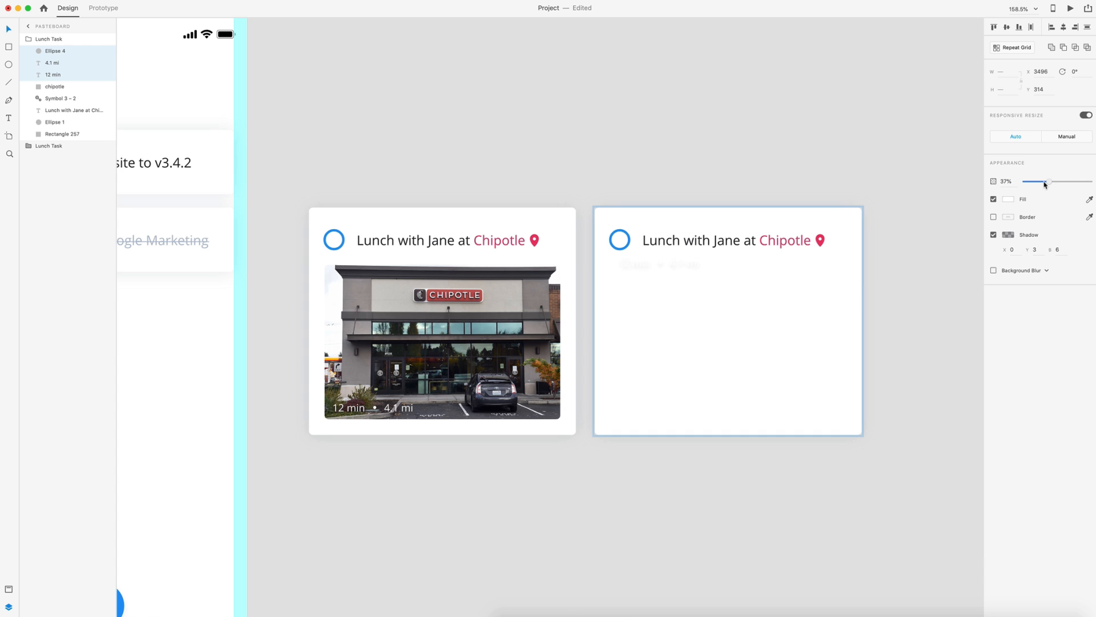
- Shorten the duplicate card's height to 60 so only the title remains
{"action": "left_click", "coordinate": [804, 348]}
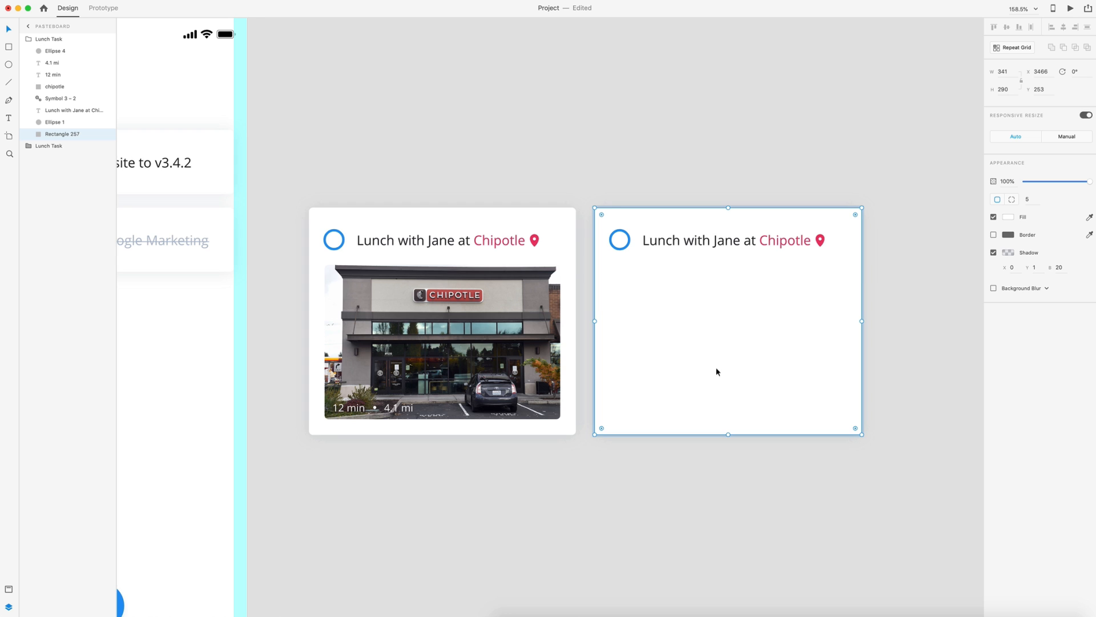
{"action": "scroll", "coordinate": [718, 371], "scroll_direction": "left", "scroll_amount": 3}
{"action": "left_click", "coordinate": [271, 183]}
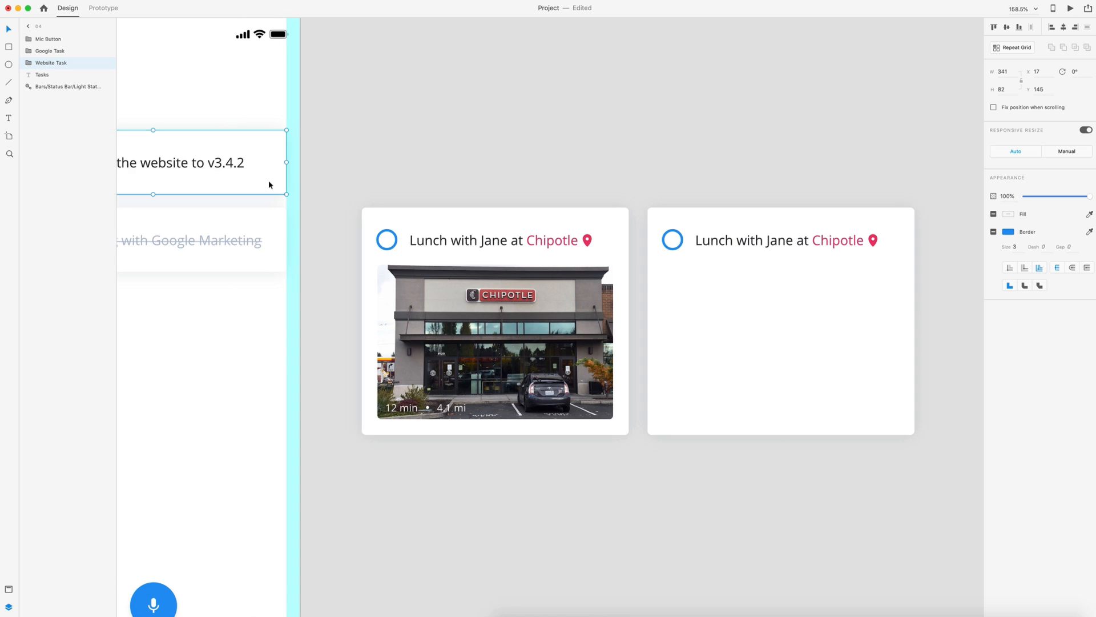
{"action": "left_click", "coordinate": [775, 354]}
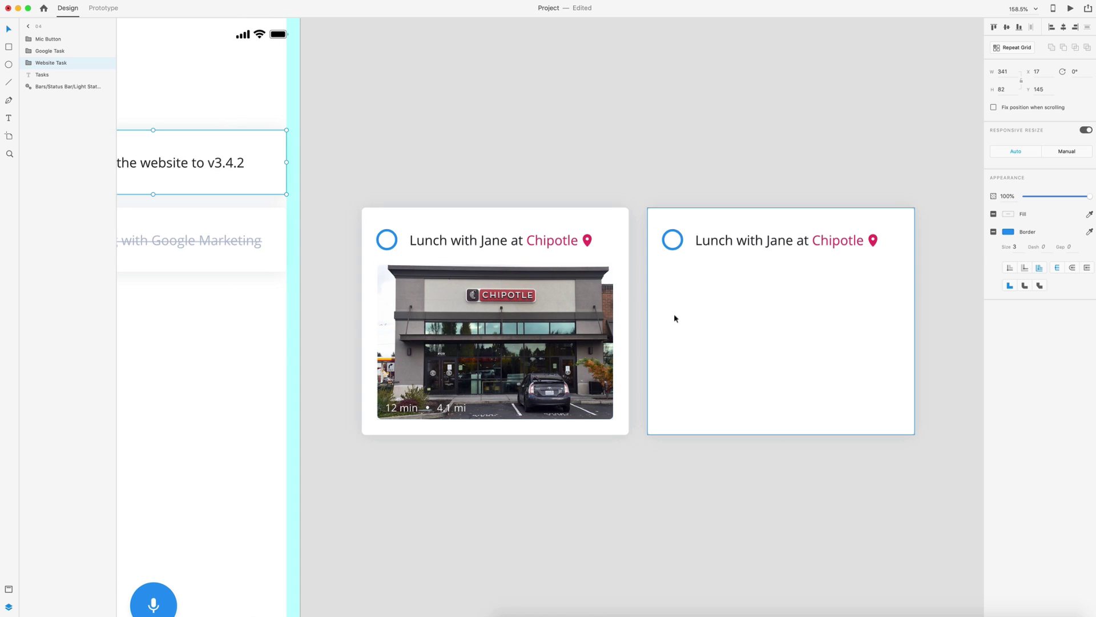
{"action": "left_click", "coordinate": [1011, 92]}
{"action": "type", "text": "60"}
{"action": "key", "text": "Return"}
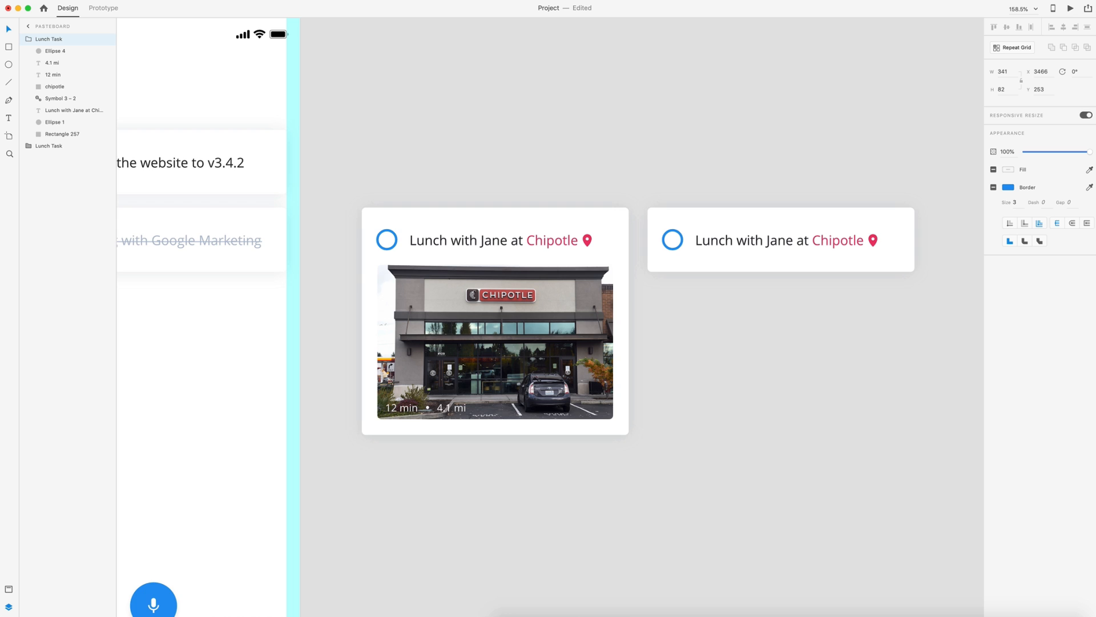
{"action": "key", "text": "Escape"}
{"action": "key", "text": "ctrl+0"}
- Paste the compact lunch card into artboard 04 and move it to the top of the task list
{"action": "left_click", "coordinate": [796, 302]}
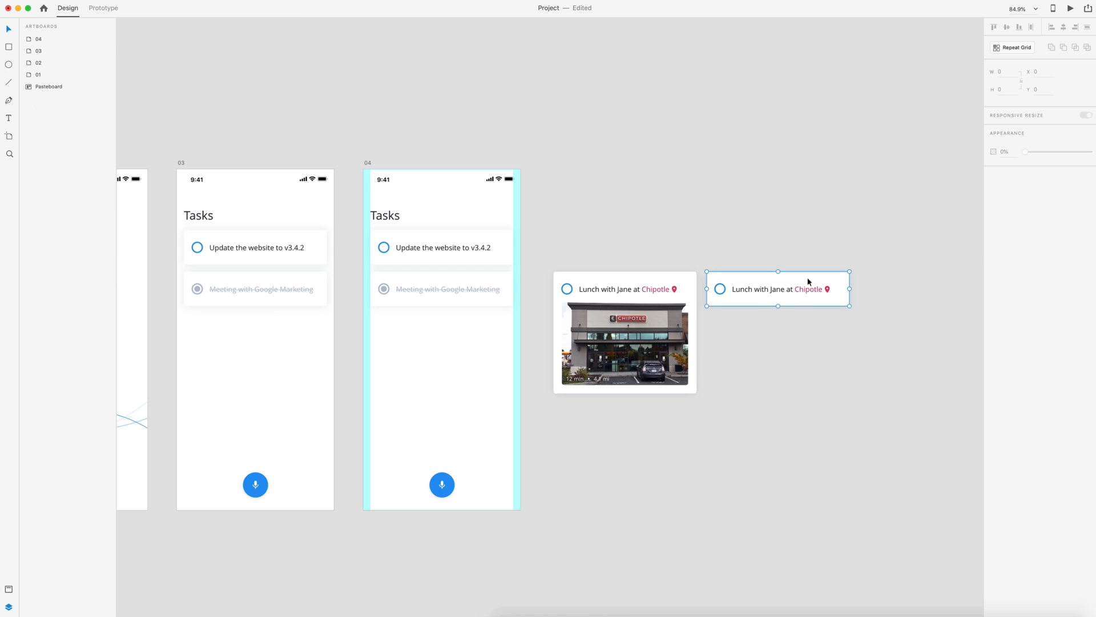
{"action": "left_click", "coordinate": [803, 368]}
{"action": "scroll", "coordinate": [803, 368], "scroll_direction": "left", "scroll_amount": 4}
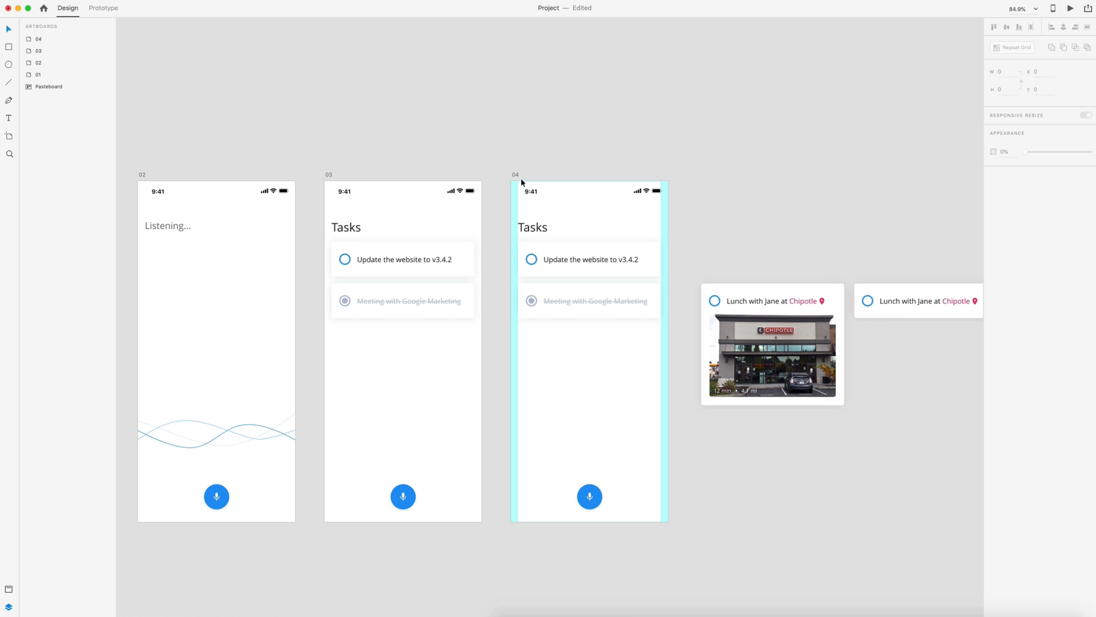
{"action": "left_click", "coordinate": [517, 177]}
{"action": "key", "text": "super+v"}
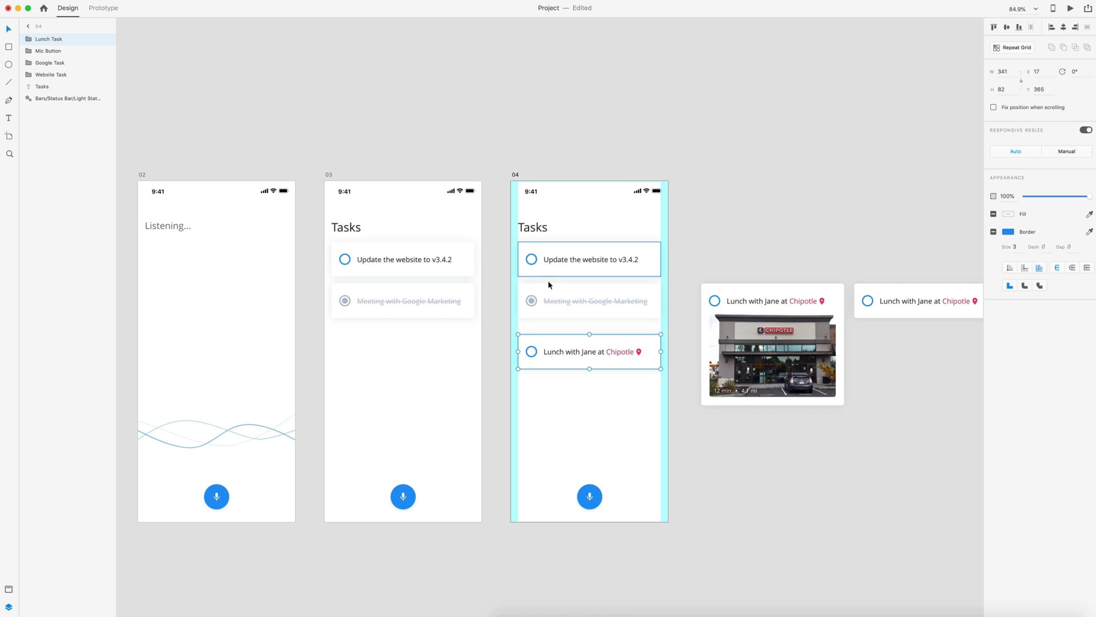
{"action": "scroll", "coordinate": [548, 270], "scroll_direction": "up", "scroll_amount": 3}
{"action": "left_click_drag", "start_coordinate": [609, 384], "coordinate": [622, 238]}
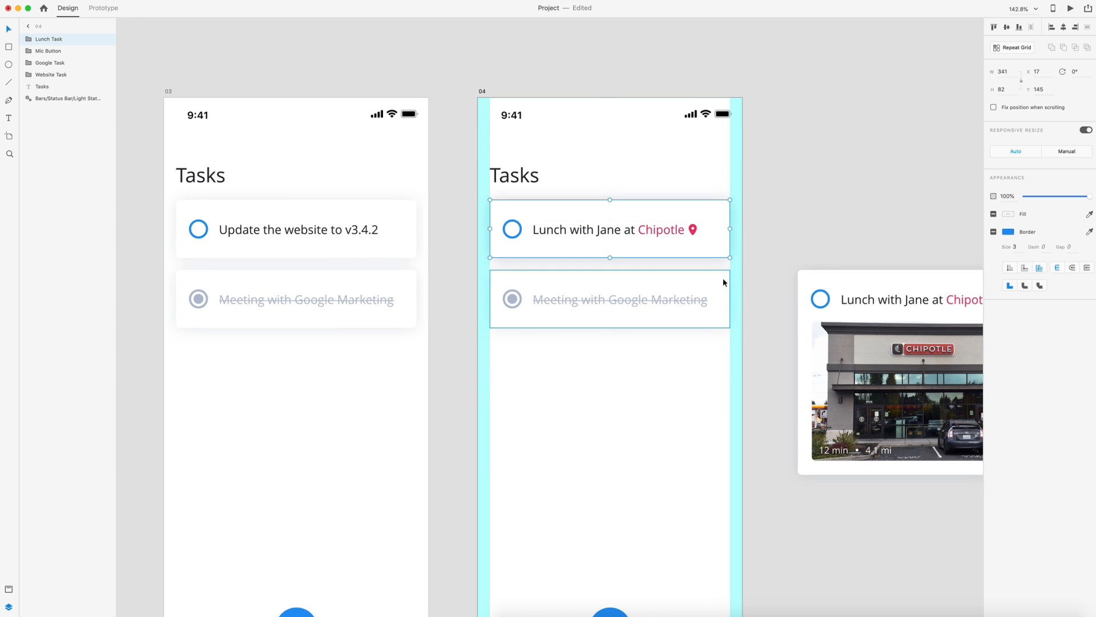
- Push the other task cards down and space them evenly beneath the lunch card
{"action": "left_click", "coordinate": [705, 291]}
{"action": "left_click", "coordinate": [672, 213], "text": "shift"}
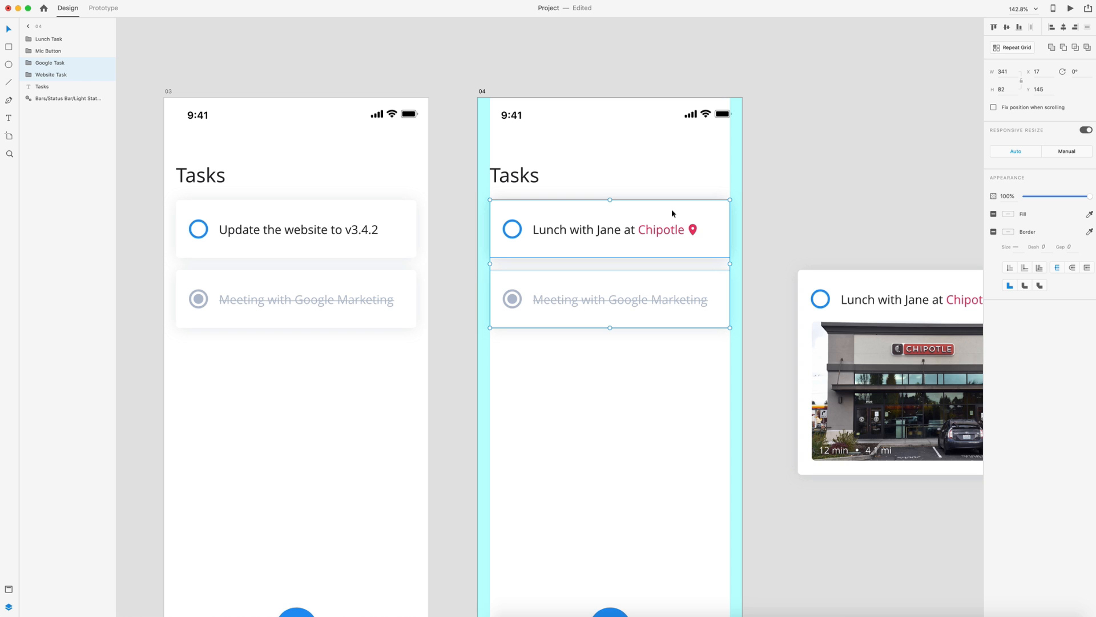
{"action": "key", "text": "super+v"}
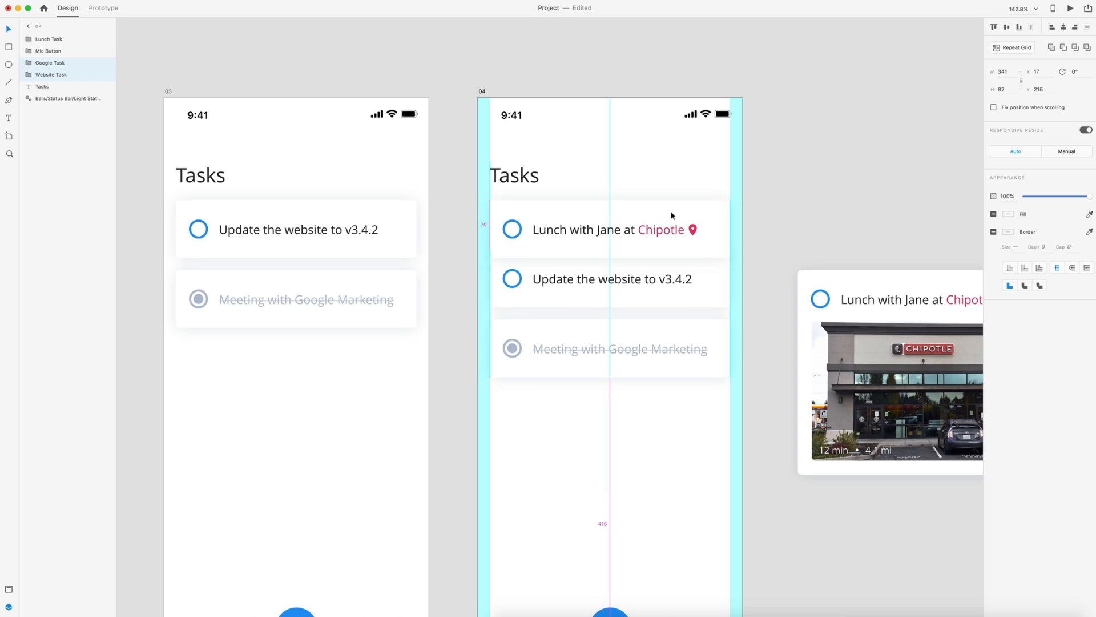
{"action": "left_click_drag", "start_coordinate": [701, 279], "coordinate": [701, 297]}
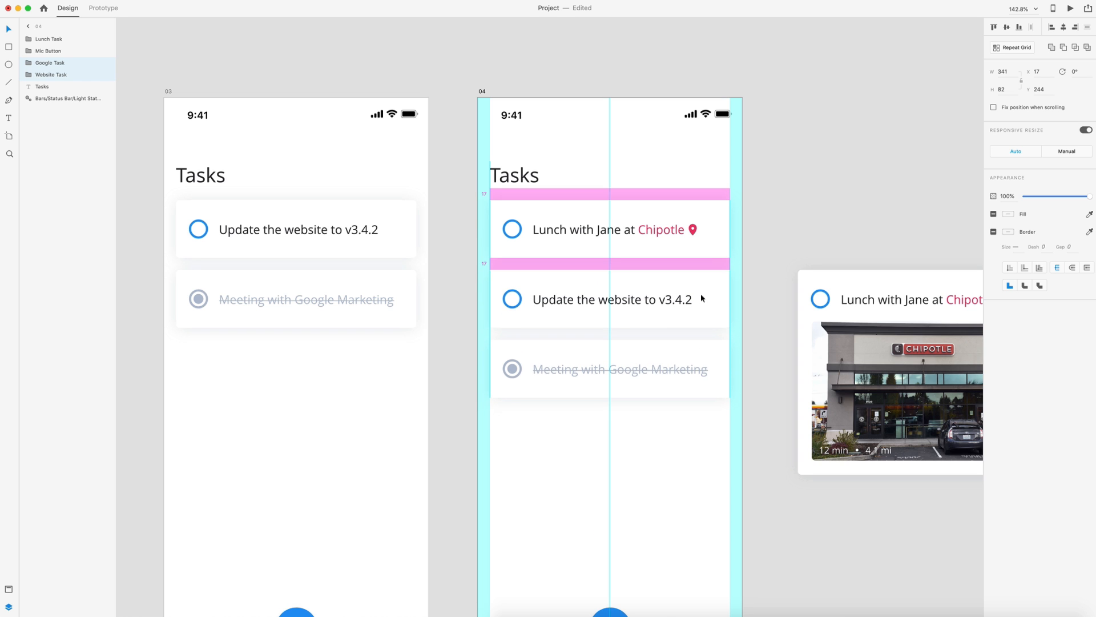
{"action": "left_click", "coordinate": [763, 246]}
{"action": "scroll", "coordinate": [814, 206], "scroll_direction": "left", "scroll_amount": 3}
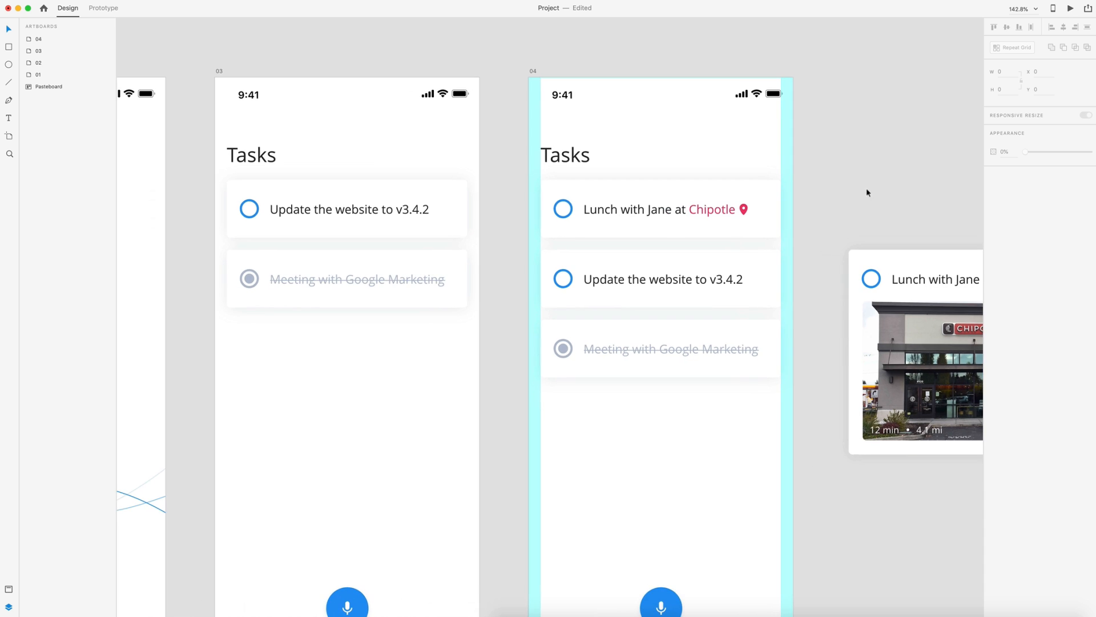
{"action": "scroll", "coordinate": [806, 275], "scroll_direction": "down", "scroll_amount": 5}
{"action": "scroll", "coordinate": [823, 215], "scroll_direction": "left", "scroll_amount": 3}
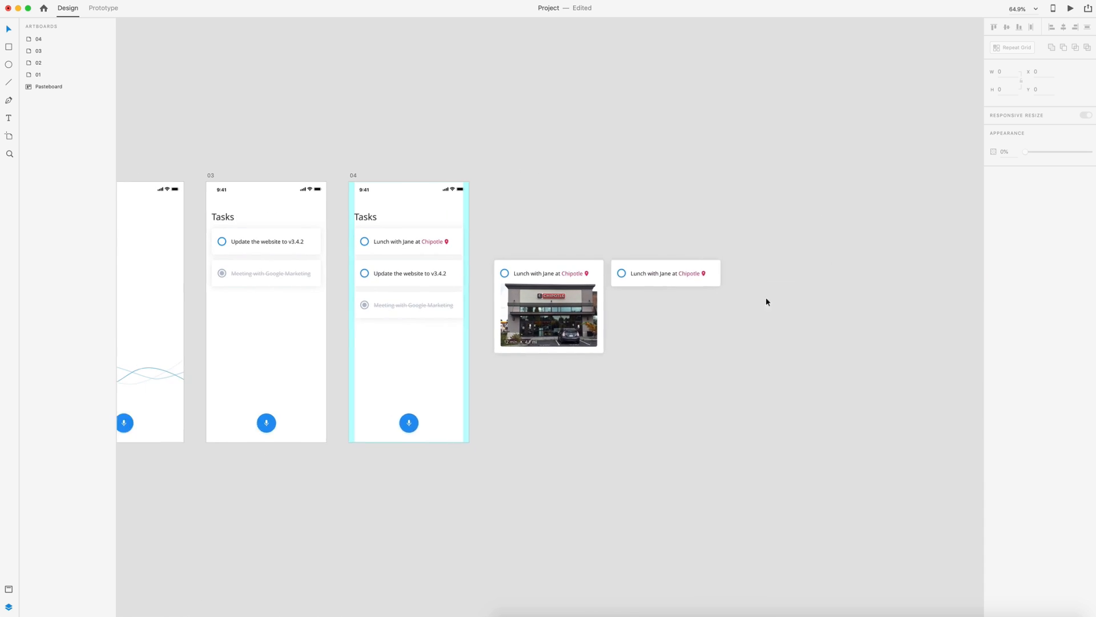
- Duplicate artboard 04 into 04 – 1 and select its website and meeting rows
{"action": "mouse_move", "coordinate": [801, 391]}
{"action": "left_mouse_down"}
{"action": "mouse_move", "coordinate": [582, 268]}
{"action": "mouse_move", "coordinate": [609, 483]}
{"action": "left_mouse_up"}
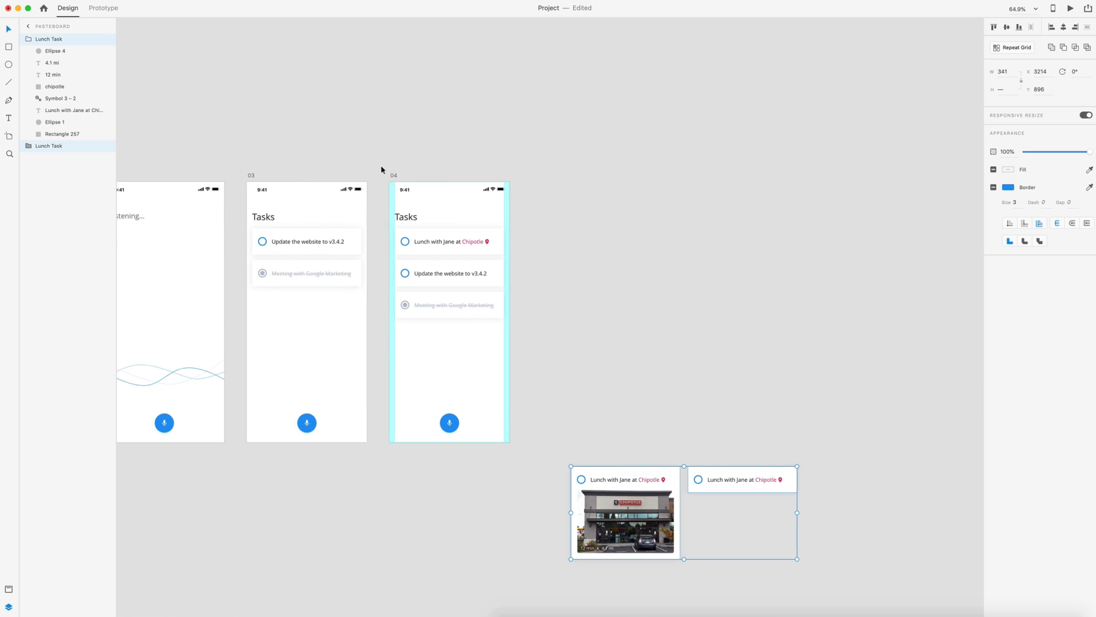
{"action": "left_click", "coordinate": [394, 177]}
{"action": "key", "text": "super+d"}
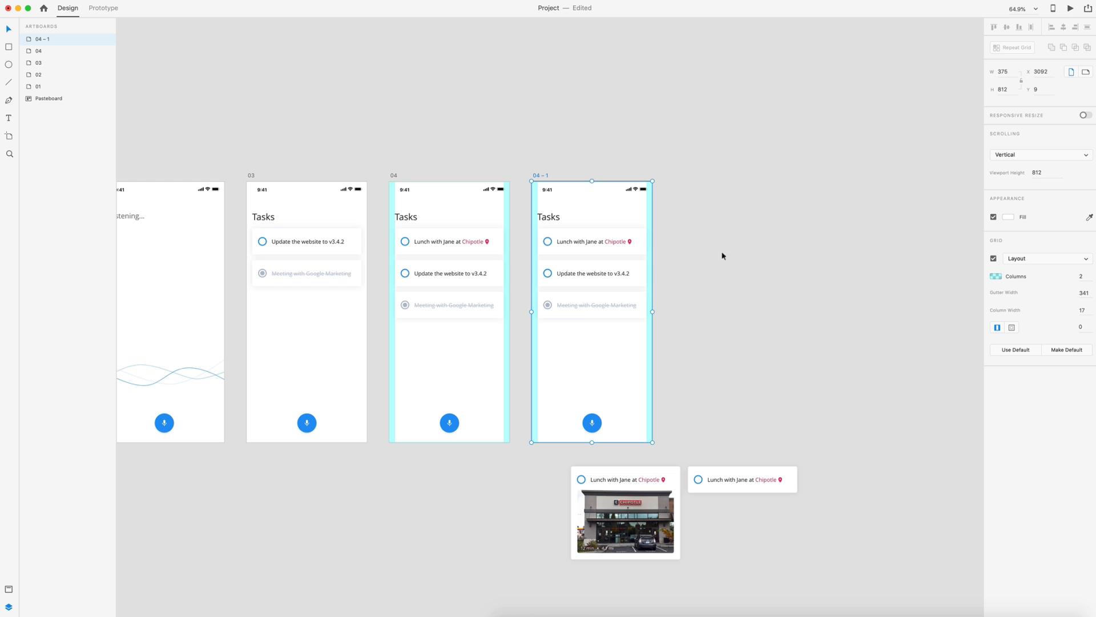
{"action": "left_click", "coordinate": [722, 256]}
{"action": "mouse_move", "coordinate": [632, 353]}
{"action": "left_mouse_down"}
{"action": "mouse_move", "coordinate": [573, 278]}
{"action": "mouse_move", "coordinate": [582, 329]}
{"action": "left_mouse_up"}
- Replace the compact lunch row in 04 – 1 with the photo lunch card and space the tasks below it
{"action": "left_click", "coordinate": [582, 241]}
{"action": "key", "text": "Delete"}
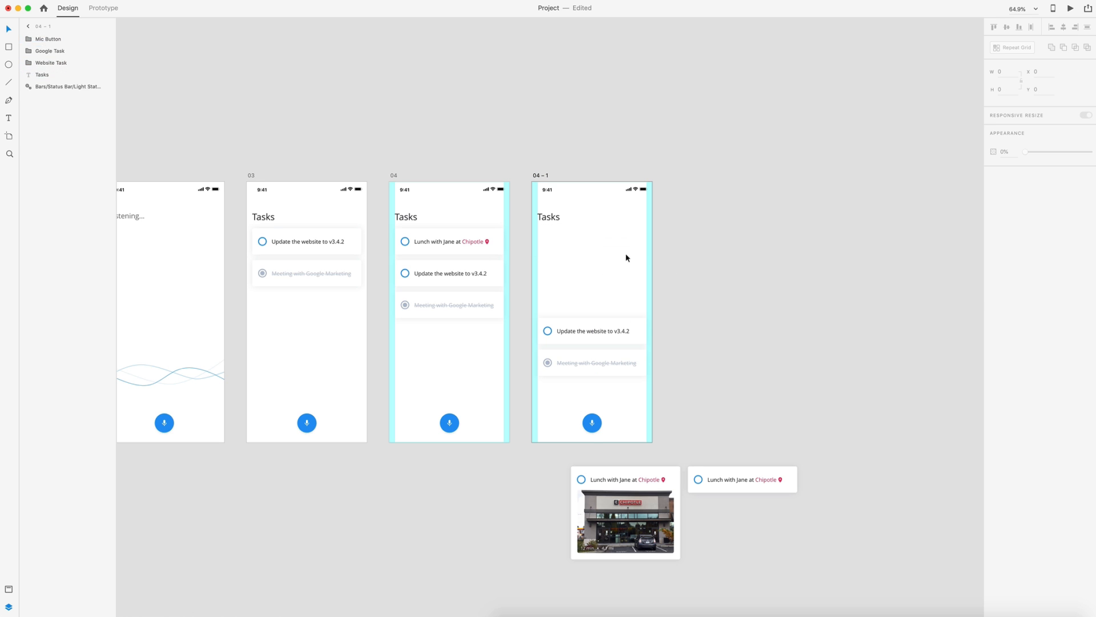
{"action": "left_click_drag", "start_coordinate": [625, 480], "coordinate": [592, 240]}
{"action": "scroll", "coordinate": [587, 253], "scroll_direction": "up", "scroll_amount": 2}
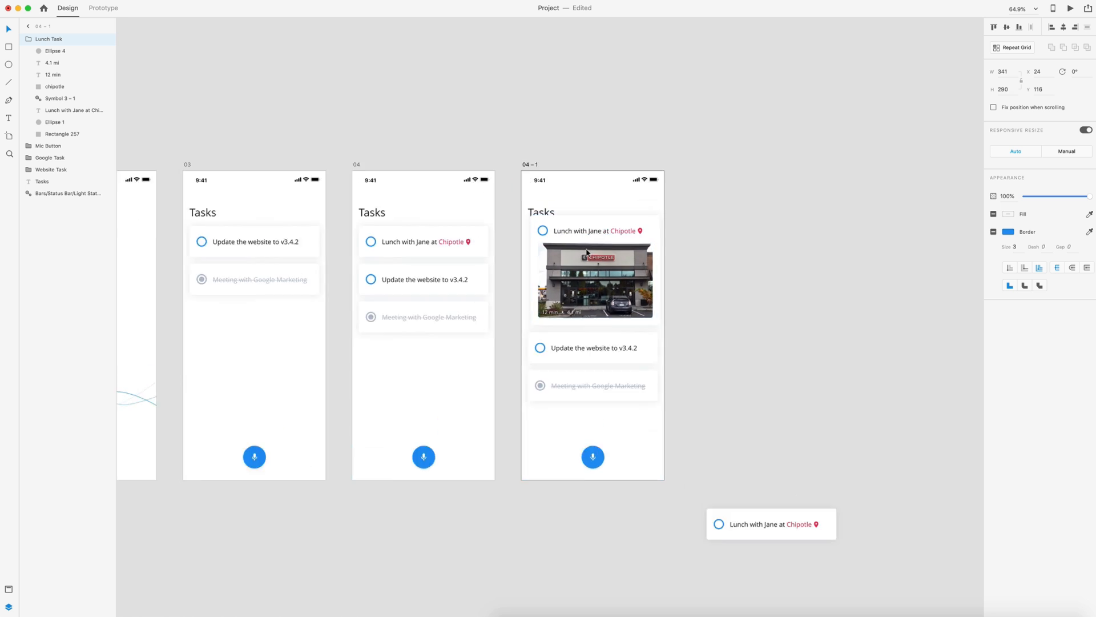
{"action": "scroll", "coordinate": [586, 252], "scroll_direction": "up", "scroll_amount": 4}
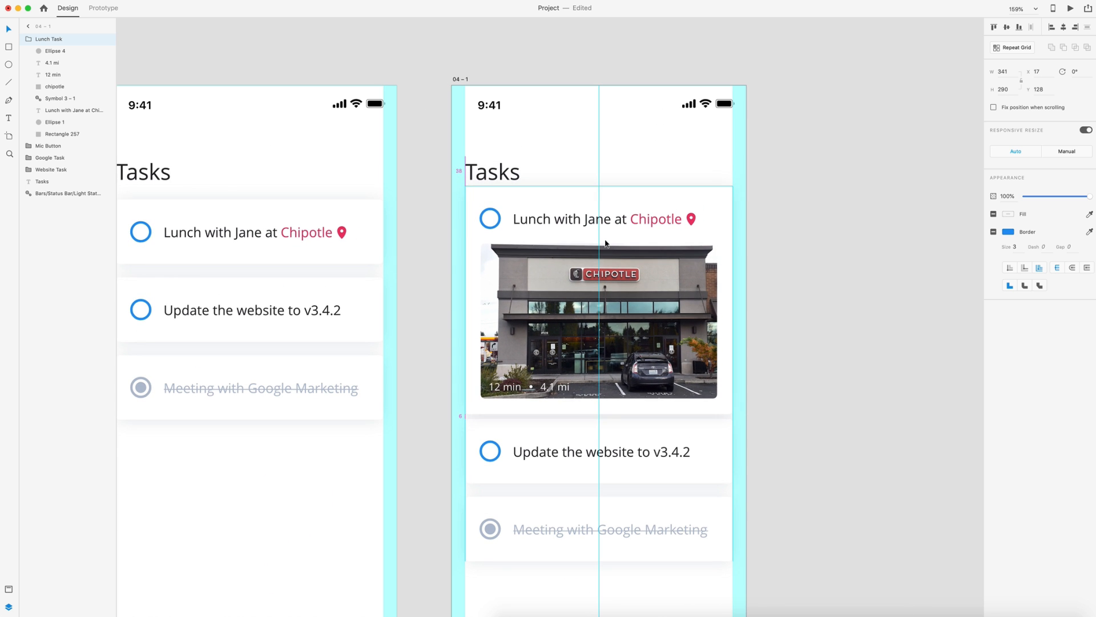
{"action": "left_click_drag", "start_coordinate": [605, 235], "coordinate": [606, 253]}
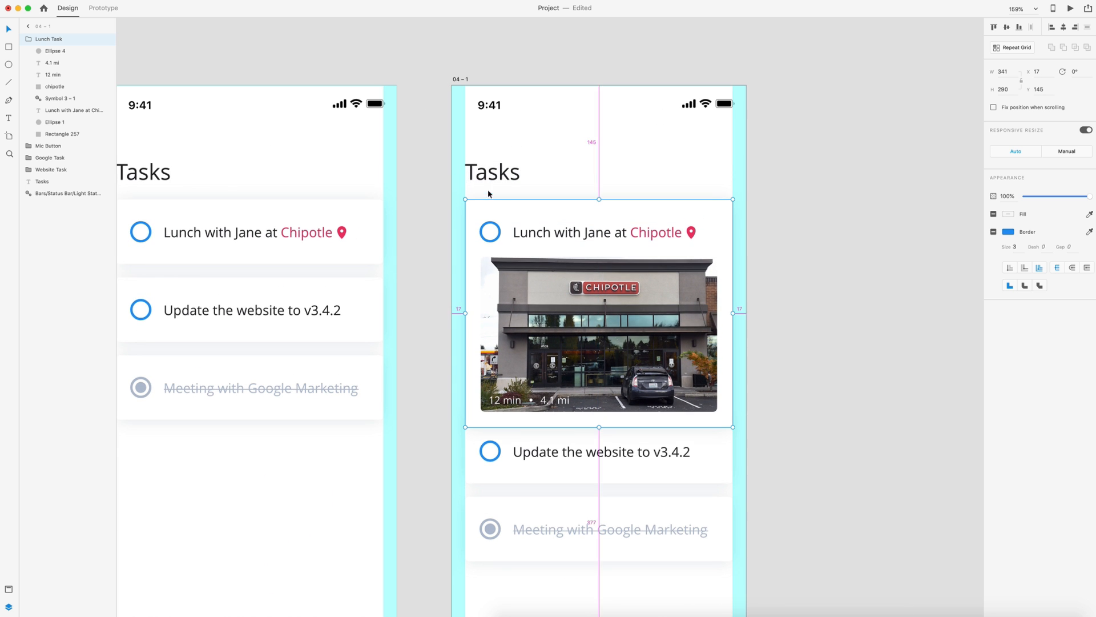
{"action": "scroll", "coordinate": [504, 199], "scroll_direction": "down", "scroll_amount": 3}
{"action": "scroll", "coordinate": [504, 199], "scroll_direction": "down", "scroll_amount": 1}
{"action": "left_click", "coordinate": [577, 366]}
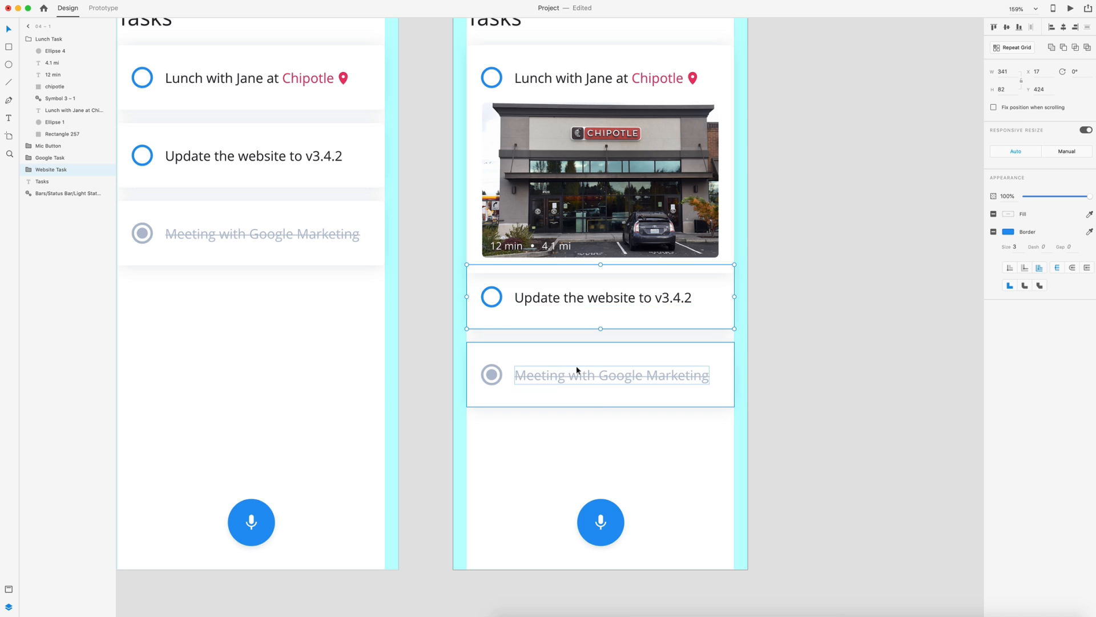
{"action": "left_click_drag", "start_coordinate": [592, 309], "coordinate": [588, 333]}
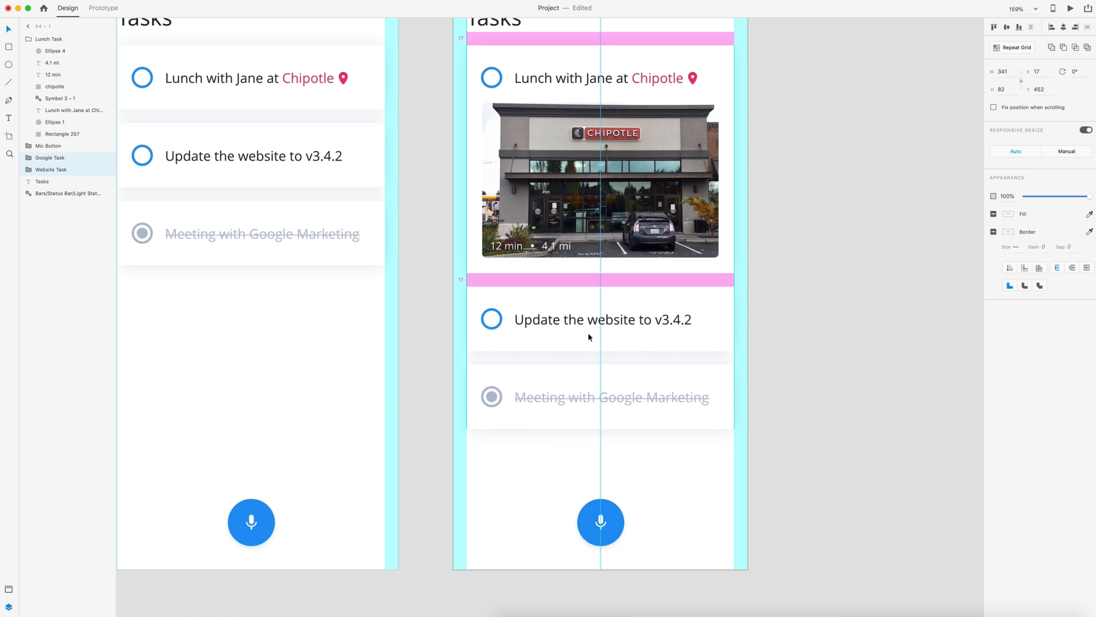
{"action": "left_click", "coordinate": [824, 266]}
- Tidy the loose compact card and turn off the layout grid on artboards 04 and 04 – 1
{"action": "key", "text": "ctrl+0"}
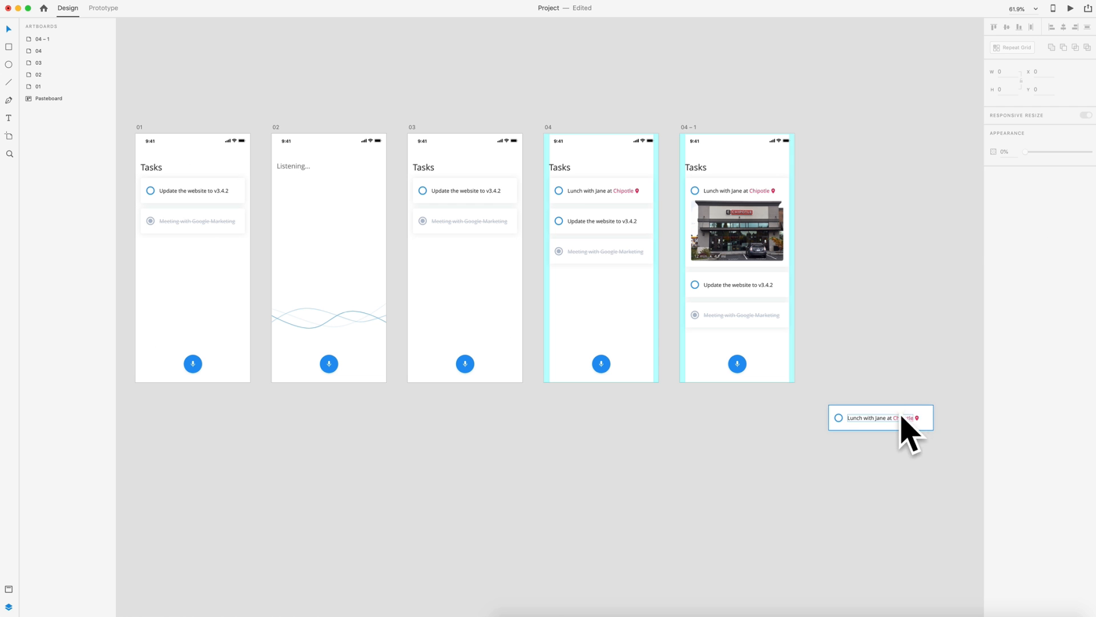
{"action": "mouse_move", "coordinate": [903, 426]}
{"action": "left_mouse_down"}
{"action": "mouse_move", "coordinate": [637, 425]}
{"action": "mouse_move", "coordinate": [499, 403]}
{"action": "left_mouse_up"}
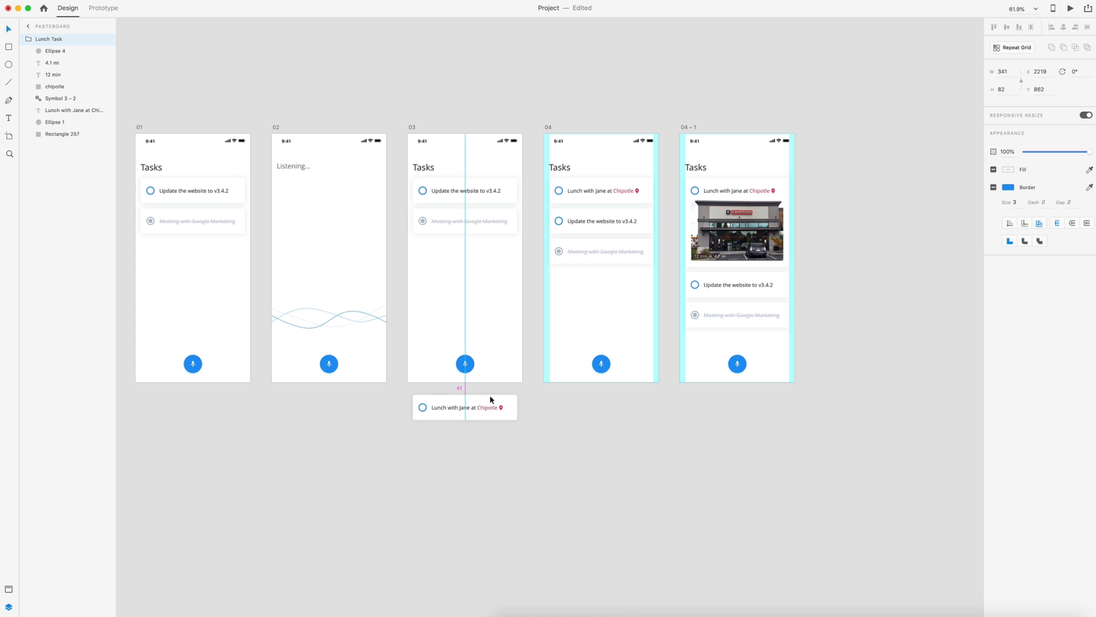
{"action": "left_click", "coordinate": [430, 365]}
{"action": "scroll", "coordinate": [559, 118], "scroll_direction": "up", "scroll_amount": 1}
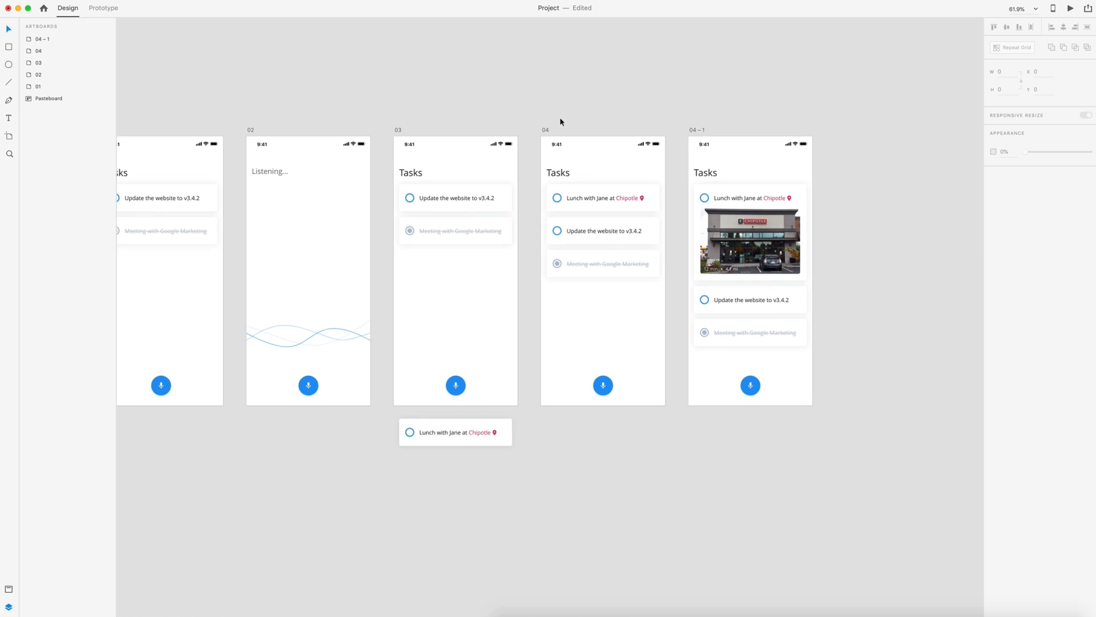
{"action": "left_click", "coordinate": [546, 126]}
{"action": "left_click", "coordinate": [701, 131], "text": "shift"}
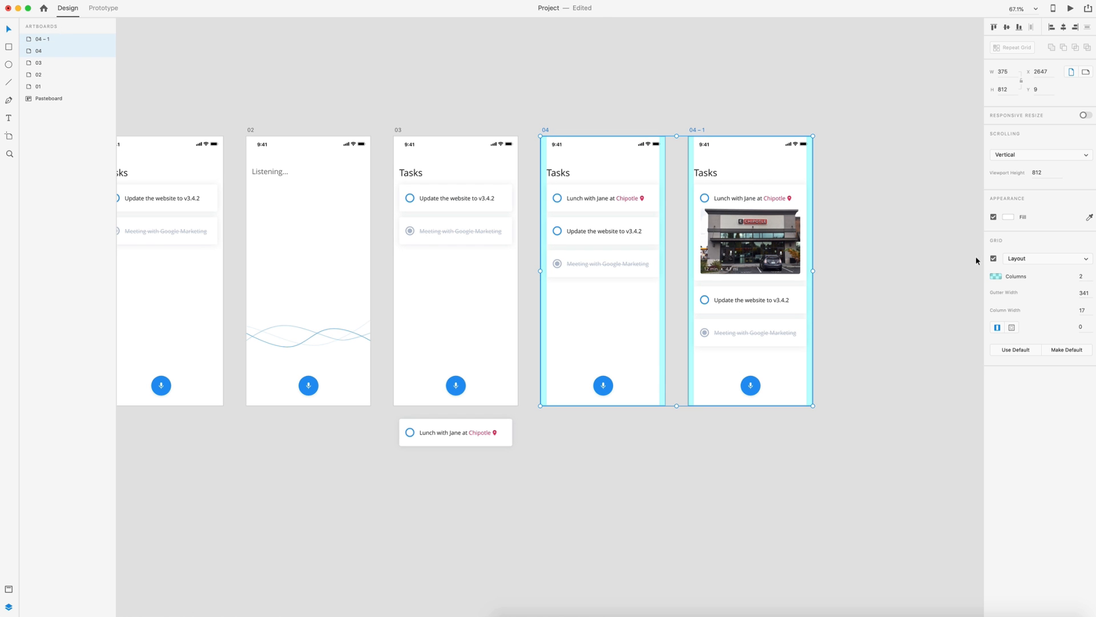
{"action": "left_click", "coordinate": [994, 257]}
- Rename the duplicate artboard to 05
{"action": "left_click", "coordinate": [698, 129]}
{"action": "double_click", "coordinate": [698, 129]}
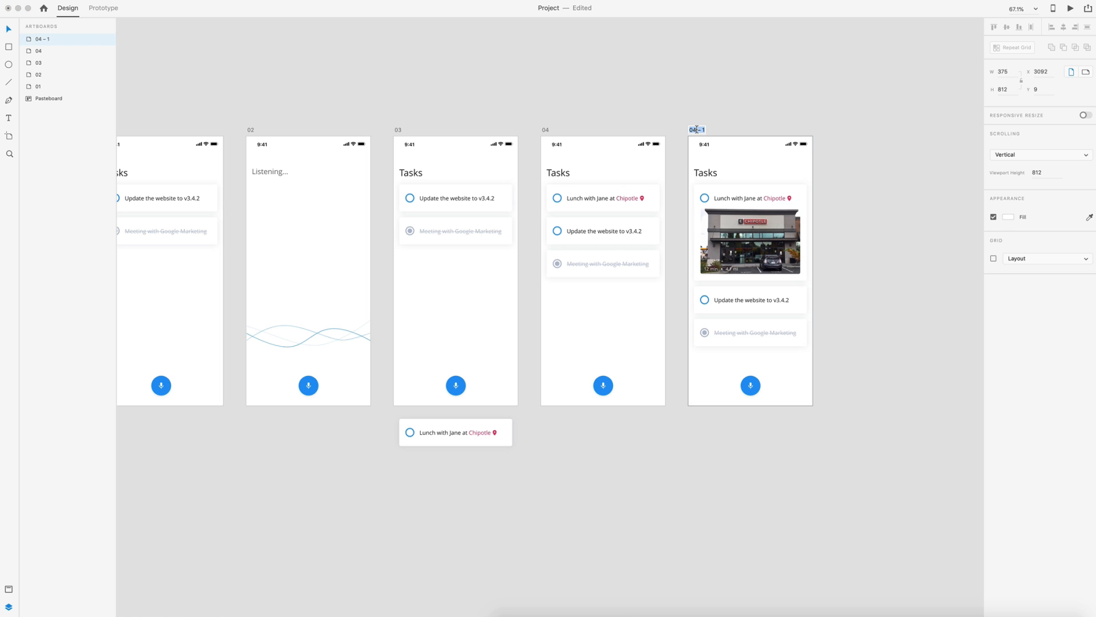
{"action": "type", "text": "05"}
{"action": "key", "text": "Return"}
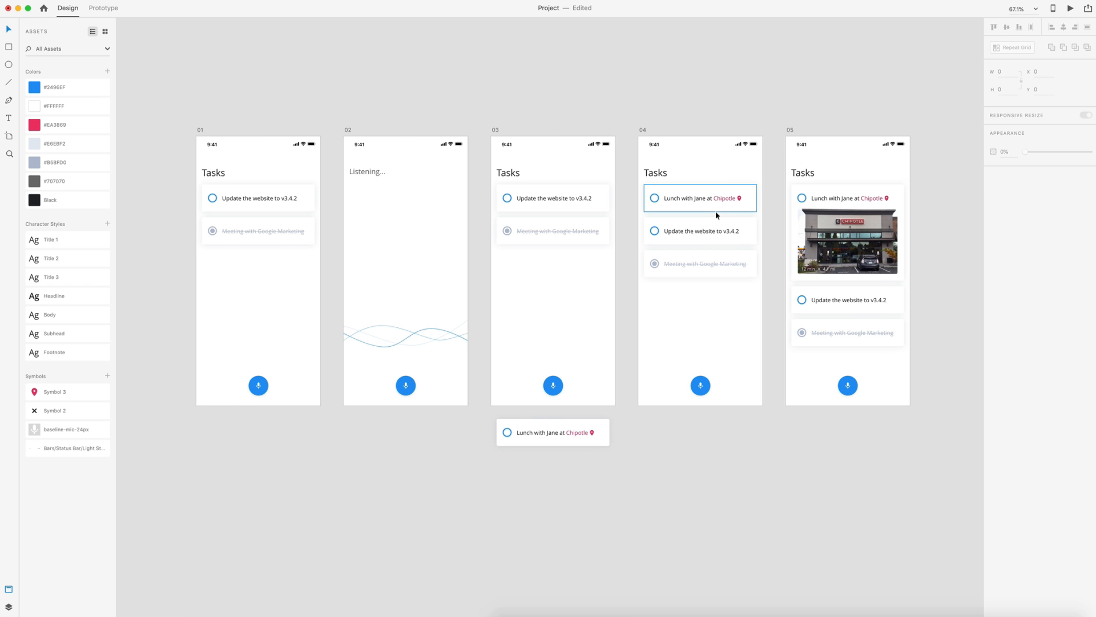
- In Prototype mode, link the mic button on 01 to artboard 02 with a Tap/Dissolve transition
{"action": "left_click", "coordinate": [103, 8]}
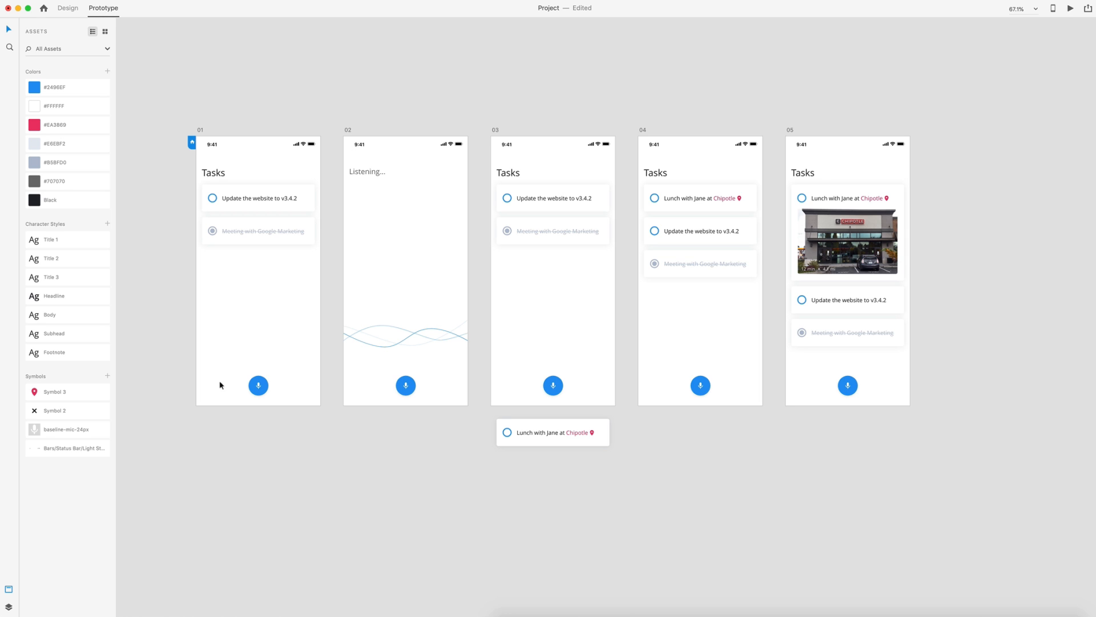
{"action": "left_click", "coordinate": [258, 384]}
{"action": "mouse_move", "coordinate": [273, 387]}
{"action": "left_mouse_down"}
{"action": "mouse_move", "coordinate": [349, 292]}
{"action": "mouse_move", "coordinate": [403, 251]}
{"action": "left_mouse_up"}
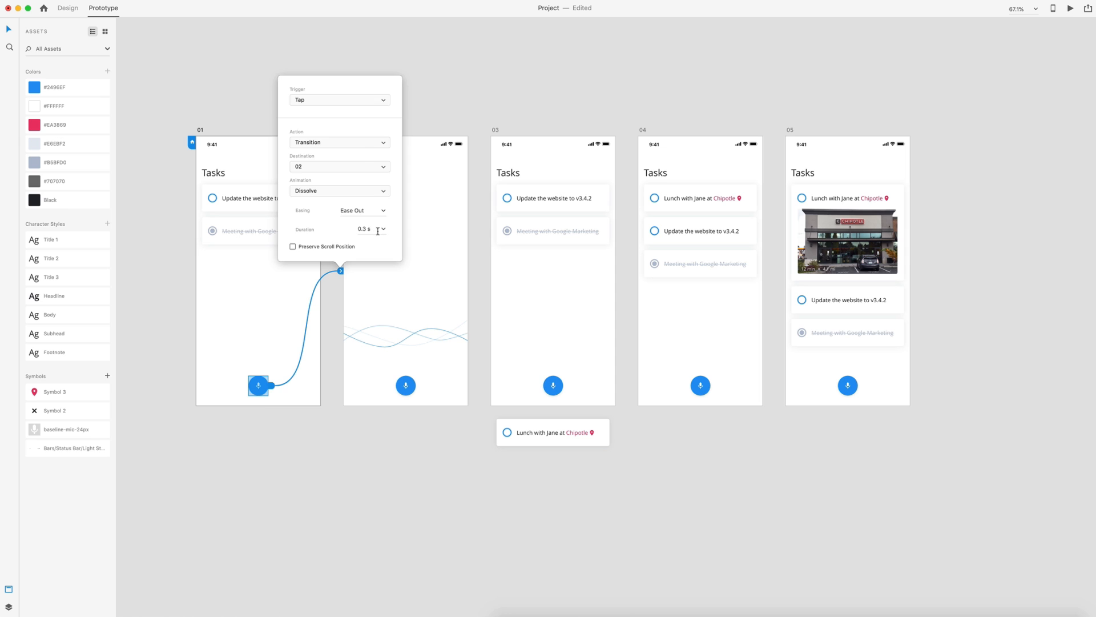
{"action": "left_click", "coordinate": [380, 127]}
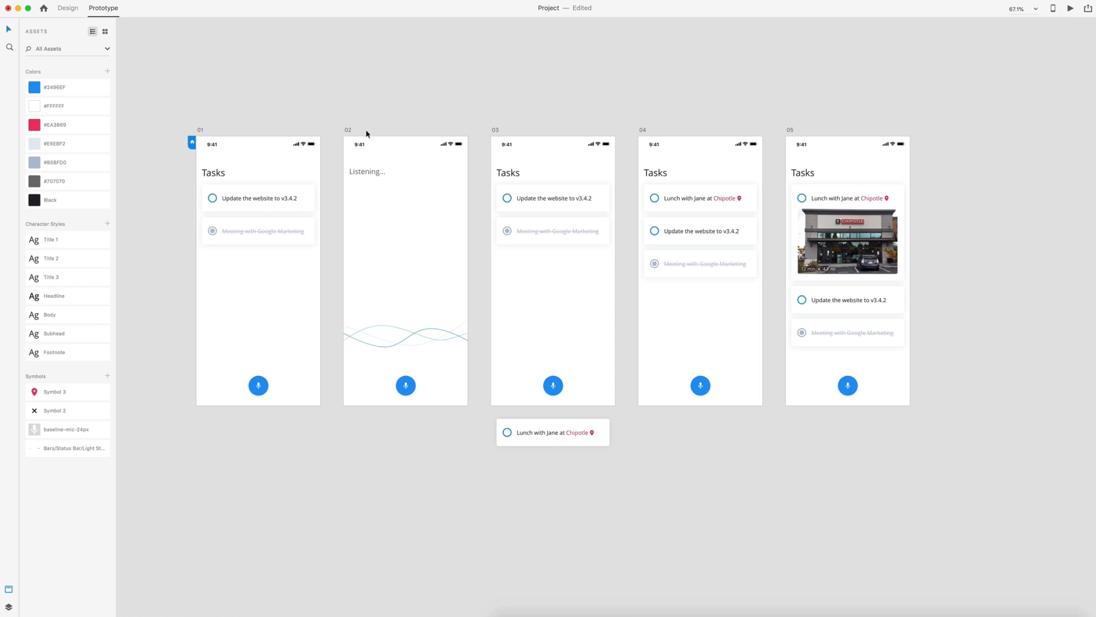
- Link artboard 02 to 03 with a Voice trigger for 'Lunch with Jane at Chipotle'
{"action": "left_click", "coordinate": [350, 130]}
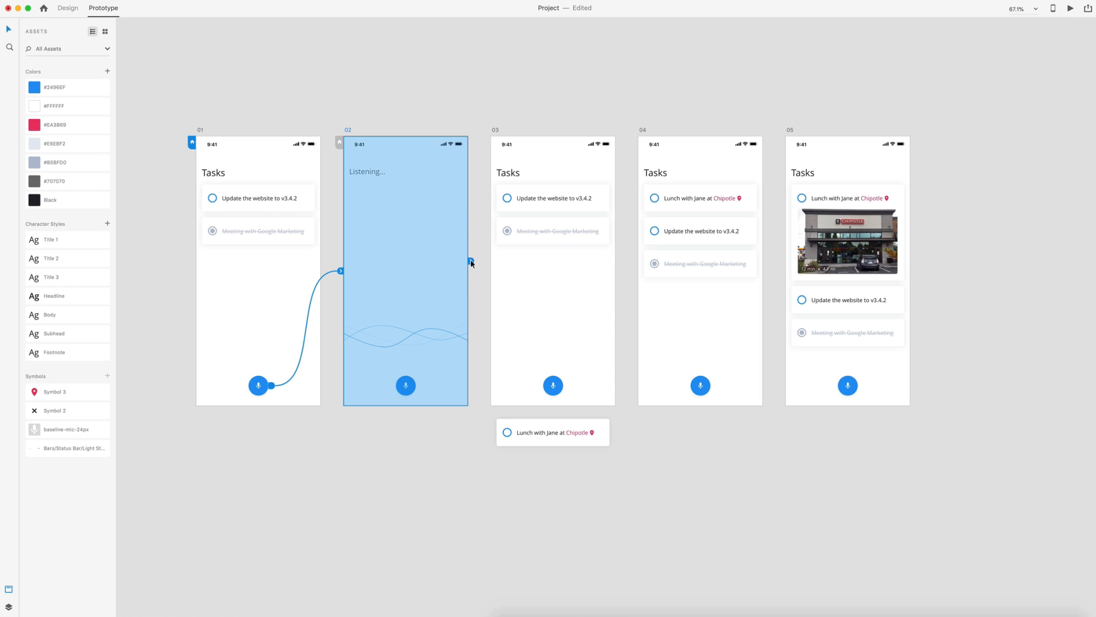
{"action": "left_click_drag", "start_coordinate": [470, 263], "coordinate": [520, 267]}
{"action": "left_click", "coordinate": [497, 305]}
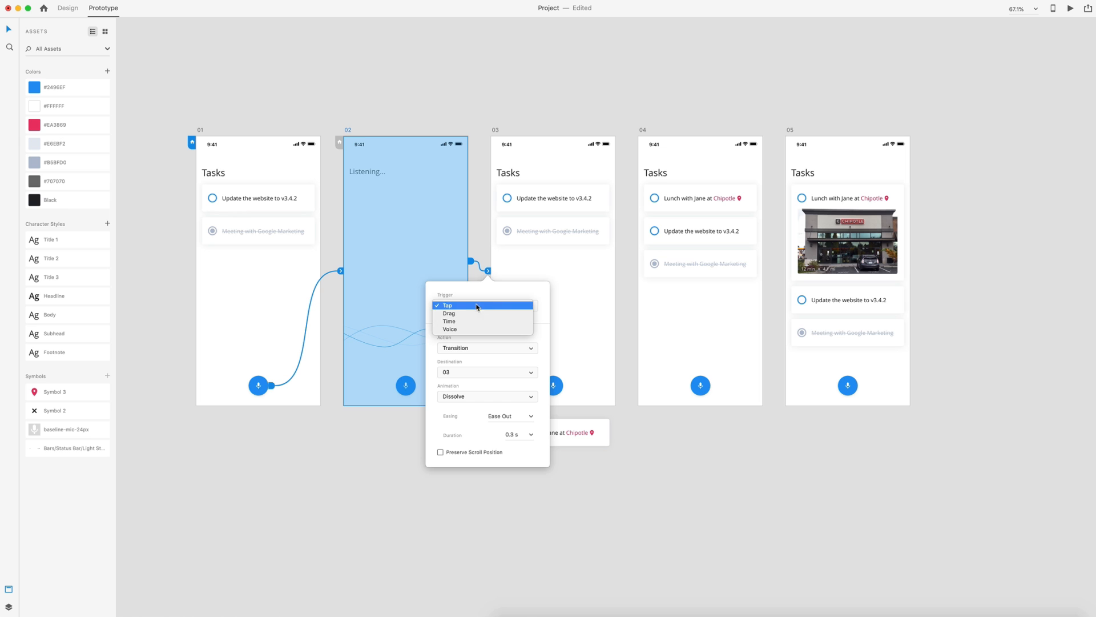
{"action": "left_click", "coordinate": [450, 329]}
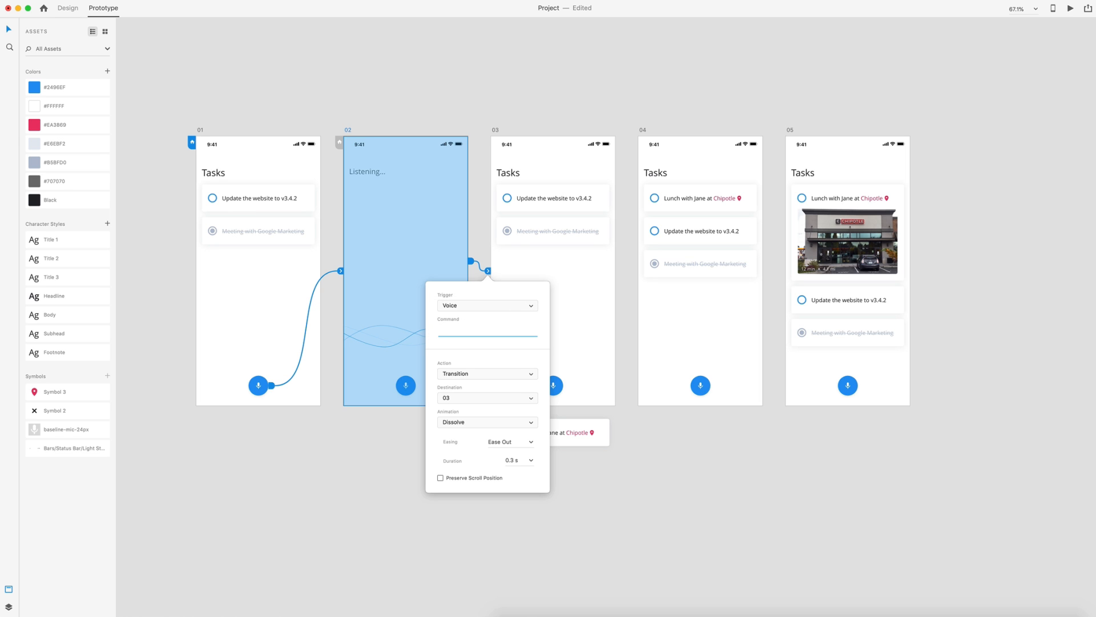
{"action": "type", "text": "Lunch with Jane at Chipotle"}
{"action": "left_click", "coordinate": [695, 526]}
{"action": "scroll", "coordinate": [673, 517], "scroll_direction": "right", "scroll_amount": 2}
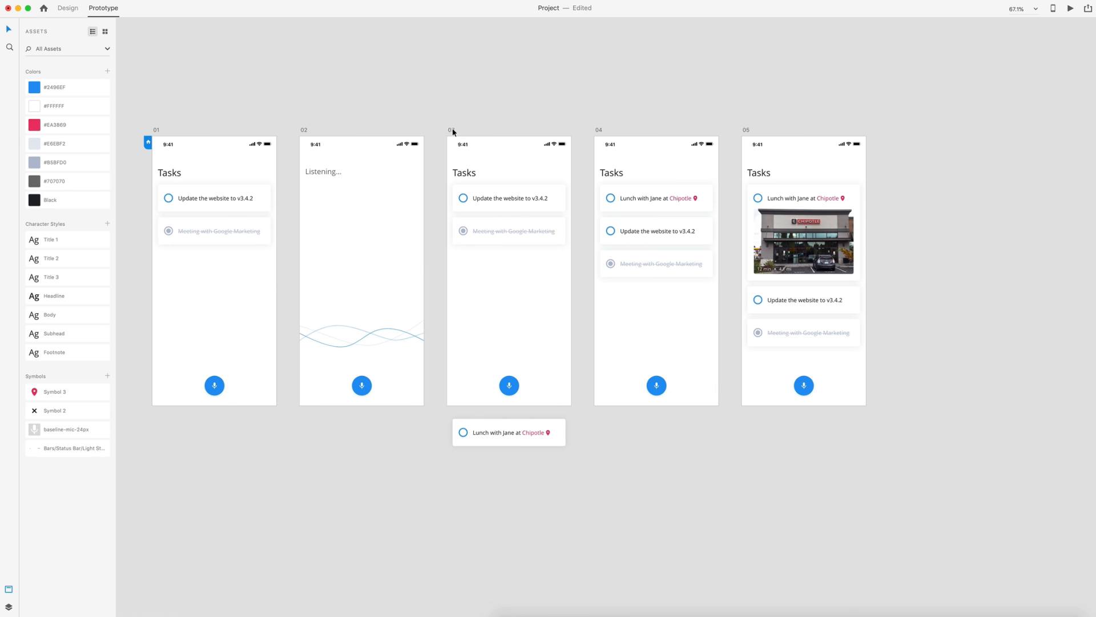
- Link 03 to 04 with a Time trigger, 0.4 s delay and Auto-Animate action
{"action": "left_click", "coordinate": [453, 131]}
{"action": "left_click_drag", "start_coordinate": [574, 261], "coordinate": [637, 303]}
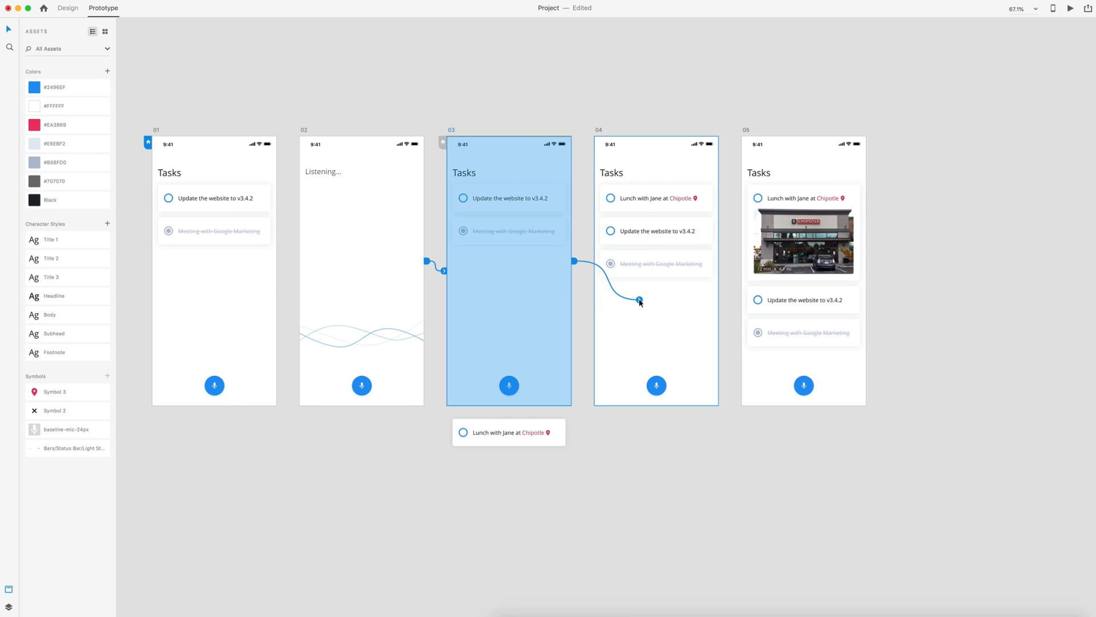
{"action": "left_click", "coordinate": [572, 306]}
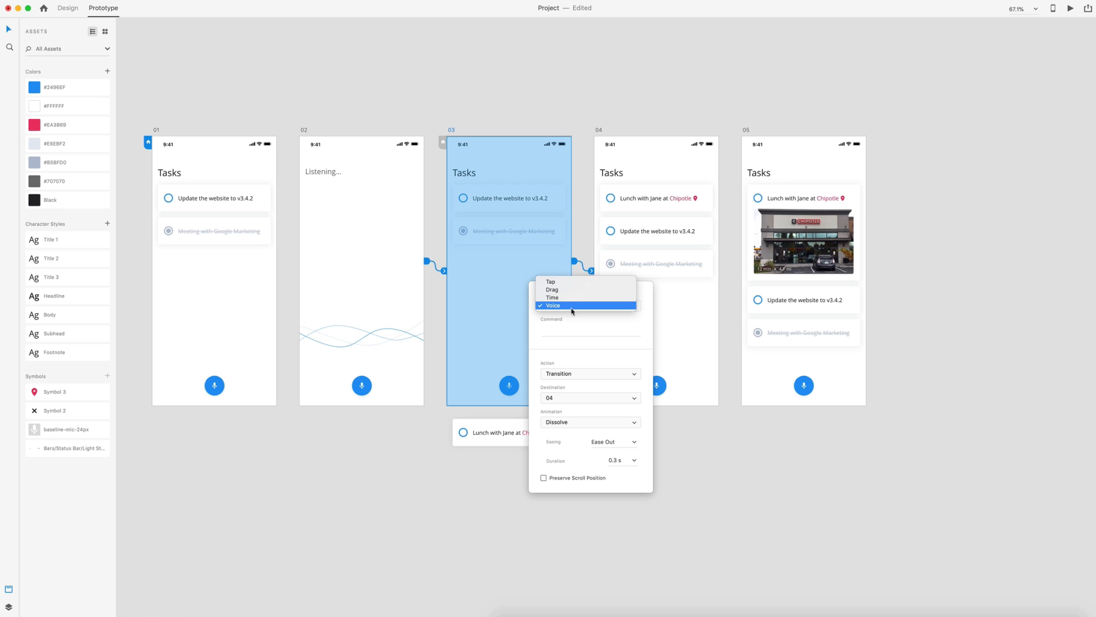
{"action": "left_click", "coordinate": [558, 298]}
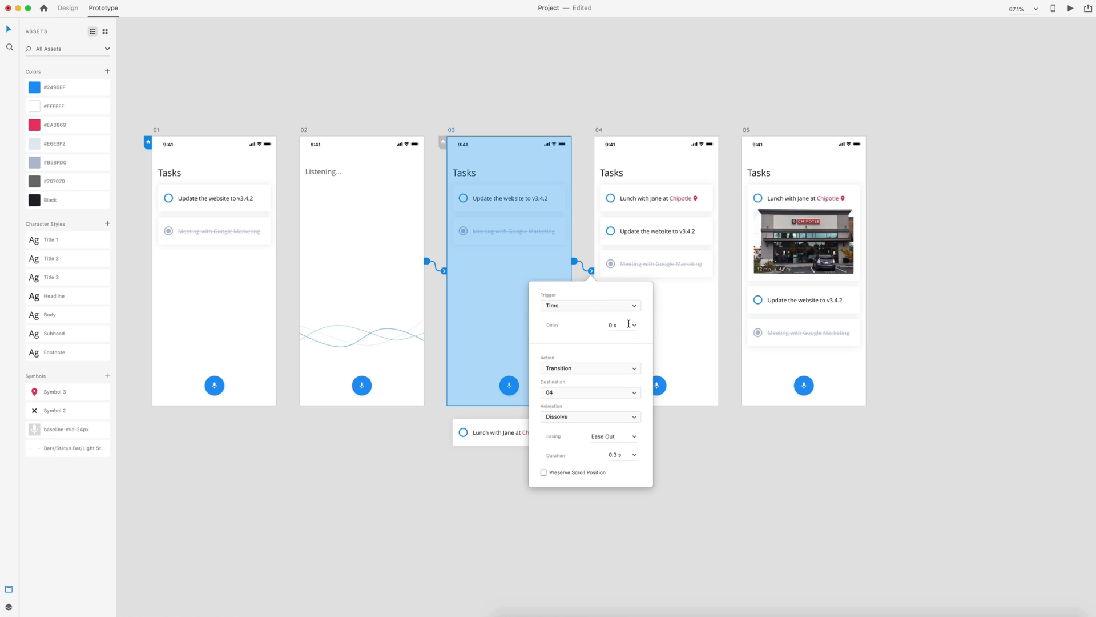
{"action": "left_click", "coordinate": [632, 324]}
{"action": "left_click", "coordinate": [616, 347]}
{"action": "left_click", "coordinate": [574, 370]}
{"action": "left_click", "coordinate": [562, 379]}
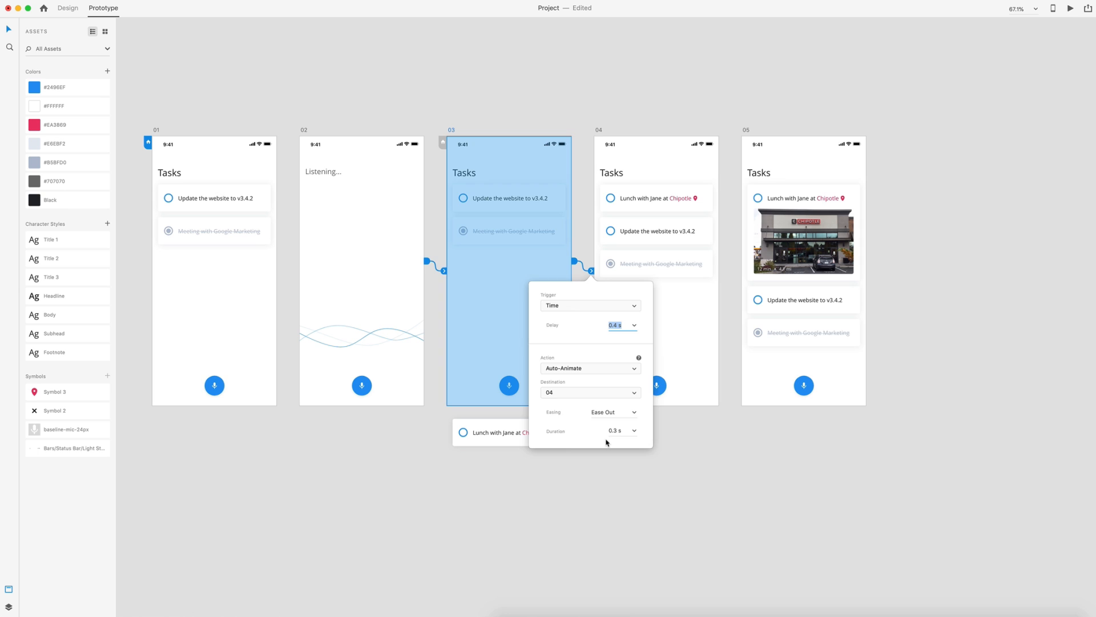
- Link 04 to 05 with a 0.2 s delay and 0.4 s animation duration
{"action": "left_click", "coordinate": [600, 129]}
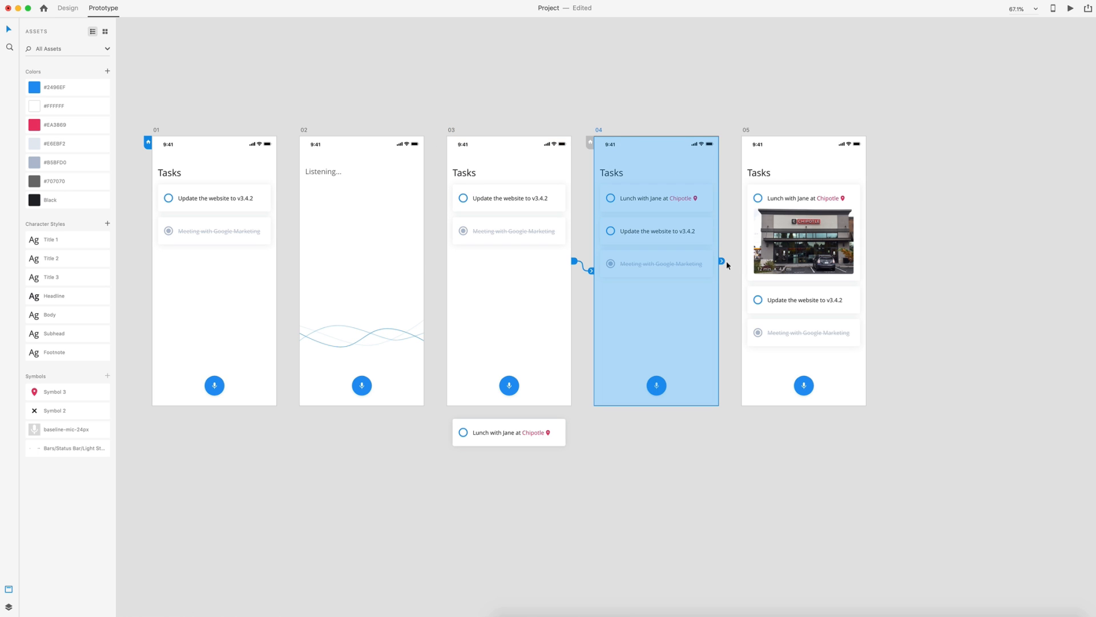
{"action": "left_click_drag", "start_coordinate": [724, 264], "coordinate": [771, 257]}
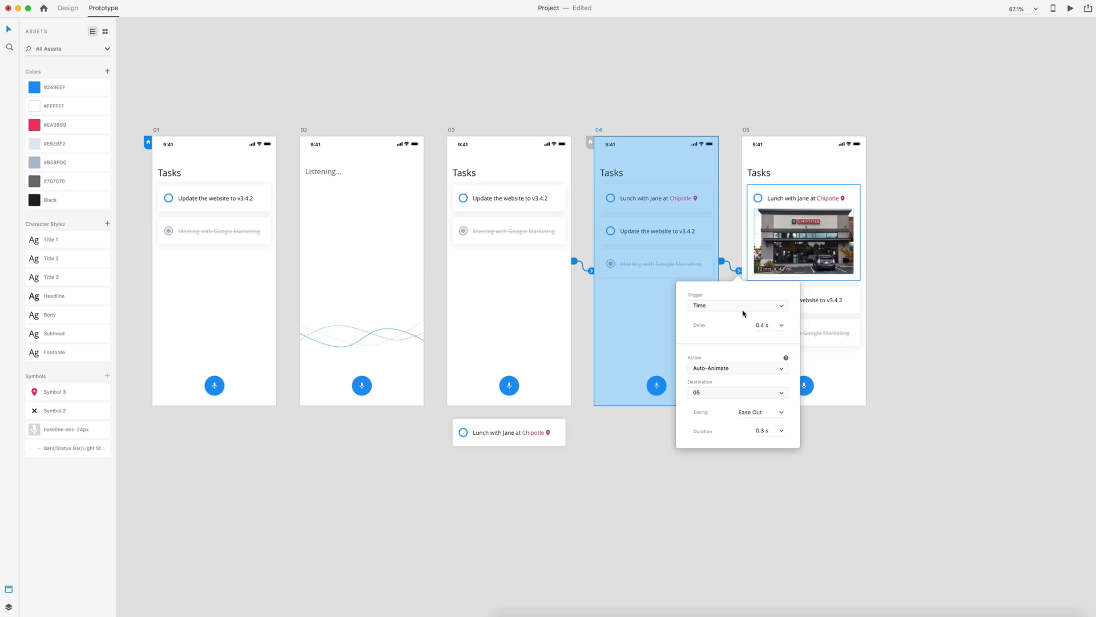
{"action": "left_click", "coordinate": [781, 326]}
{"action": "left_click", "coordinate": [759, 337]}
{"action": "left_click", "coordinate": [781, 431]}
{"action": "left_click", "coordinate": [762, 450]}
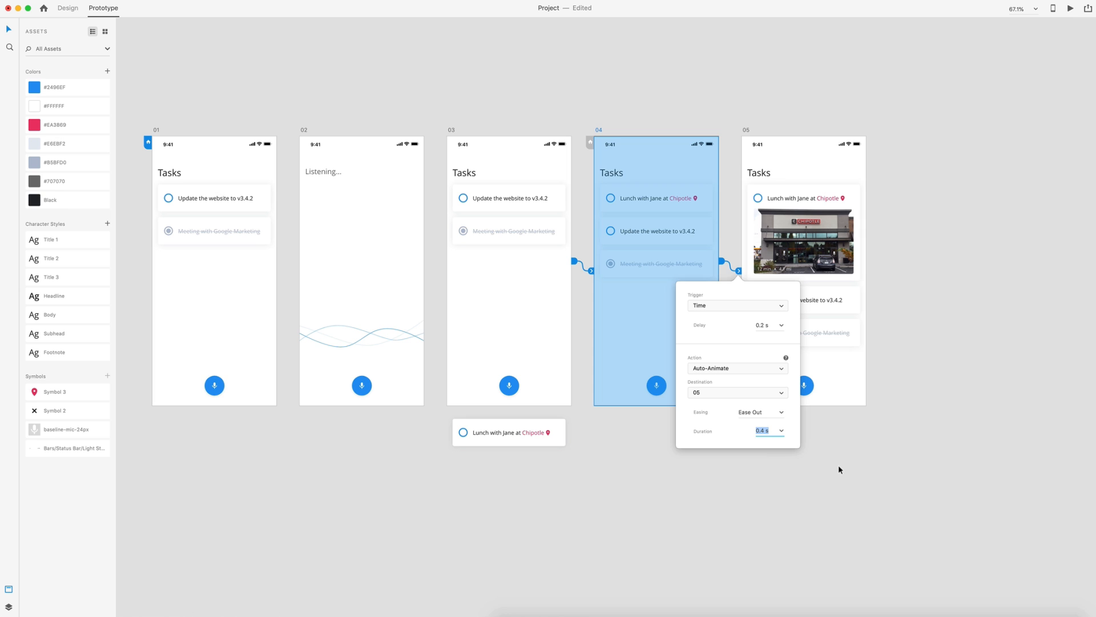
{"action": "left_click", "coordinate": [883, 443]}
{"action": "scroll", "coordinate": [883, 442], "scroll_direction": "left", "scroll_amount": 3}
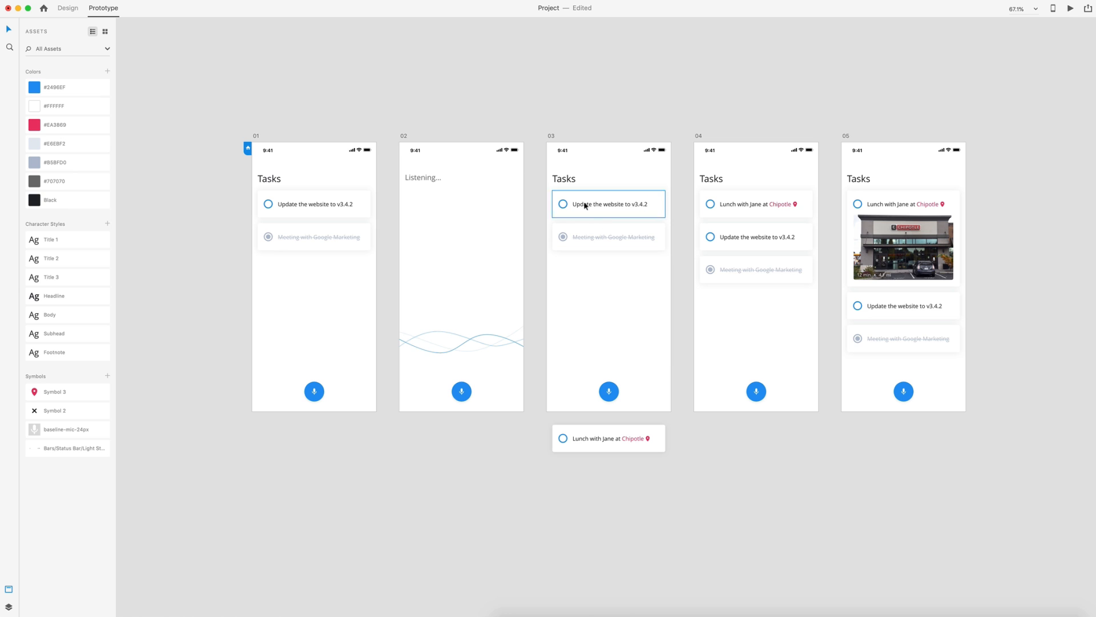
- Delete the loose Lunch with Jane card via artboard 03 and put artboard 02 back between 01 and 03
{"action": "left_click_drag", "start_coordinate": [403, 136], "coordinate": [401, 409]}
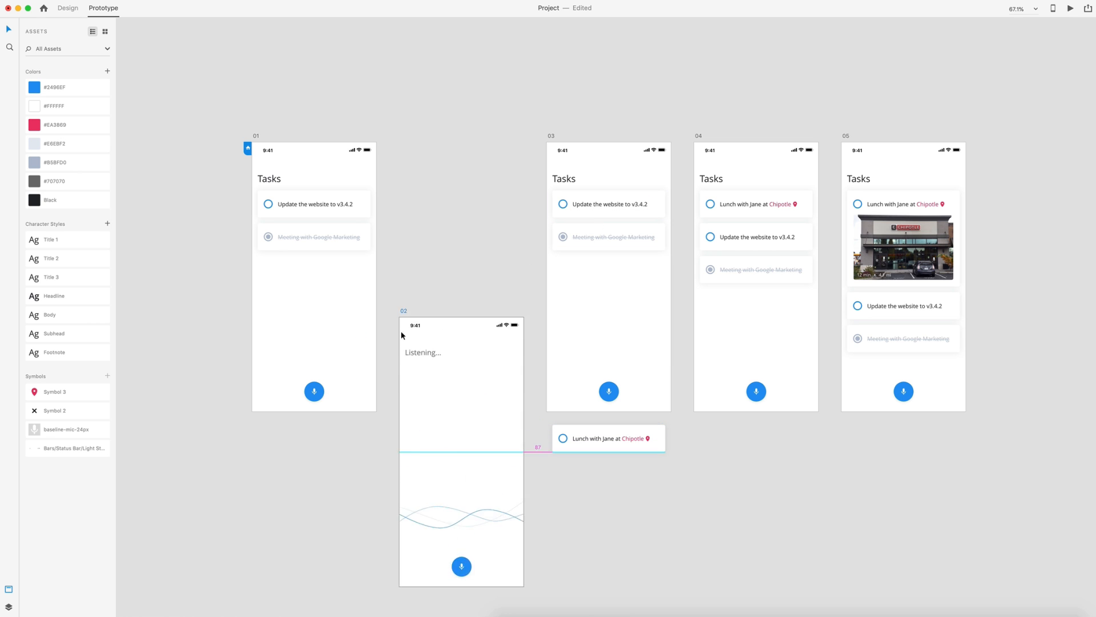
{"action": "left_click_drag", "start_coordinate": [603, 438], "coordinate": [613, 207]}
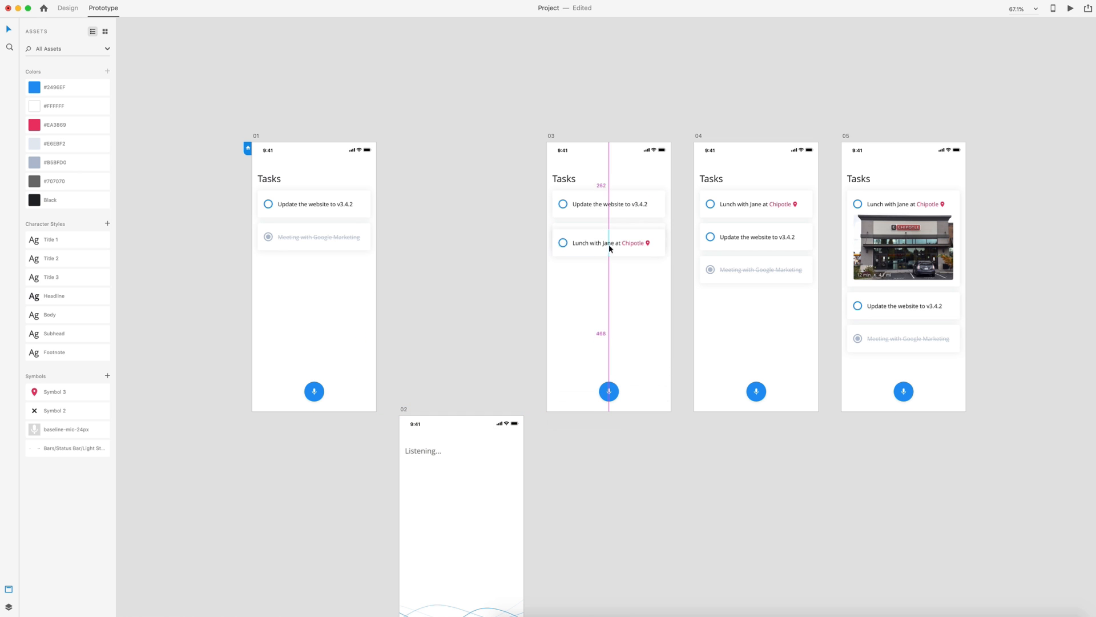
{"action": "left_click", "coordinate": [613, 211]}
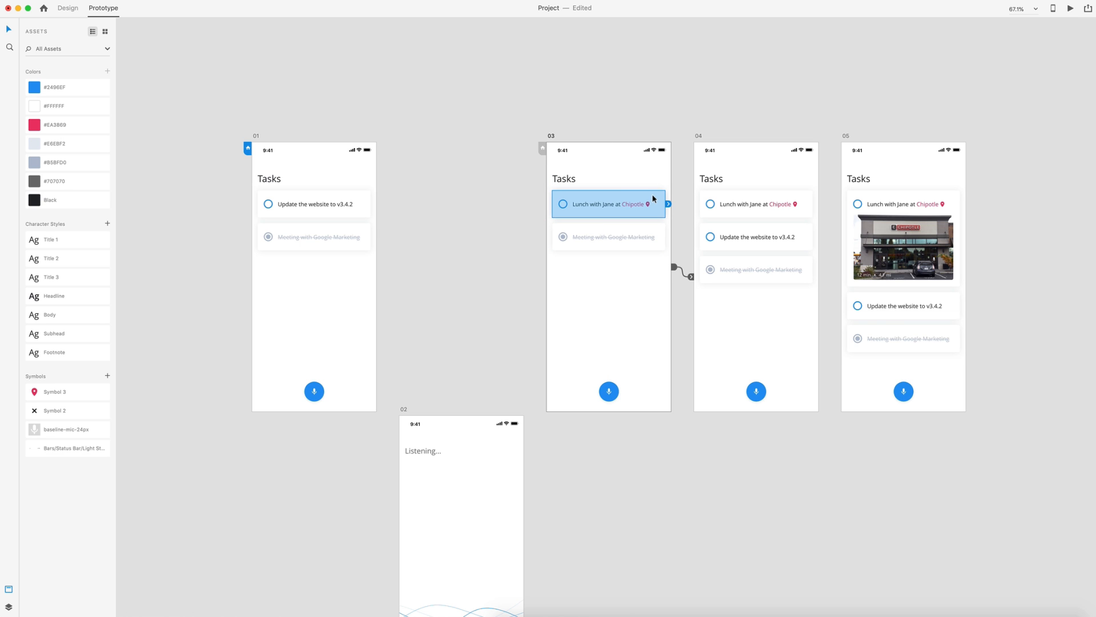
{"action": "left_click_drag", "start_coordinate": [652, 195], "coordinate": [532, 201]}
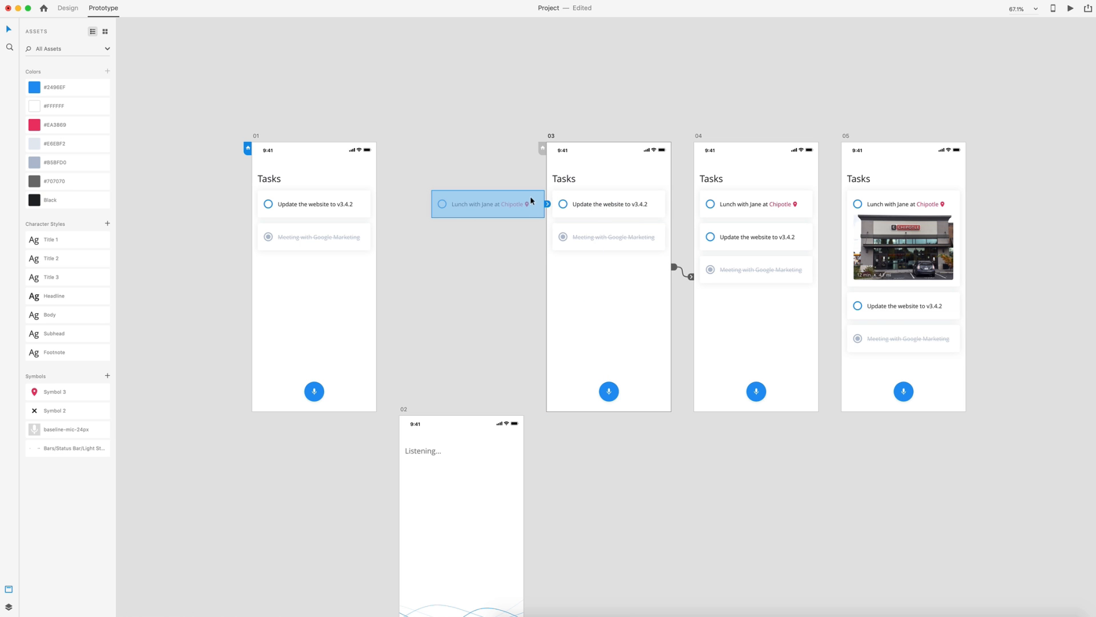
{"action": "key", "text": "Delete"}
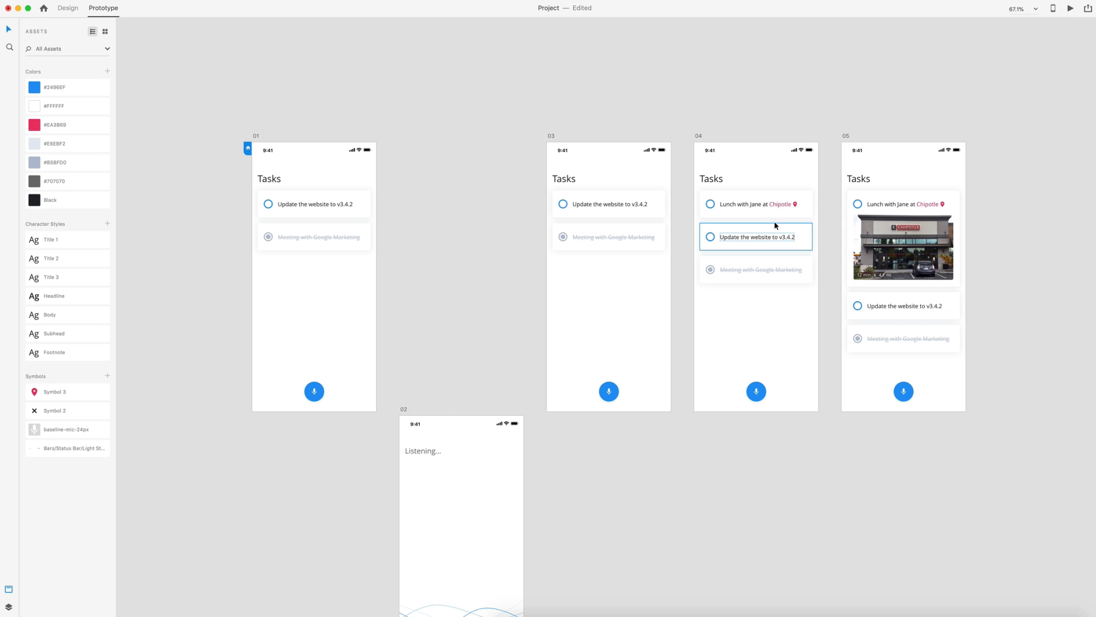
{"action": "left_click_drag", "start_coordinate": [404, 410], "coordinate": [415, 135]}
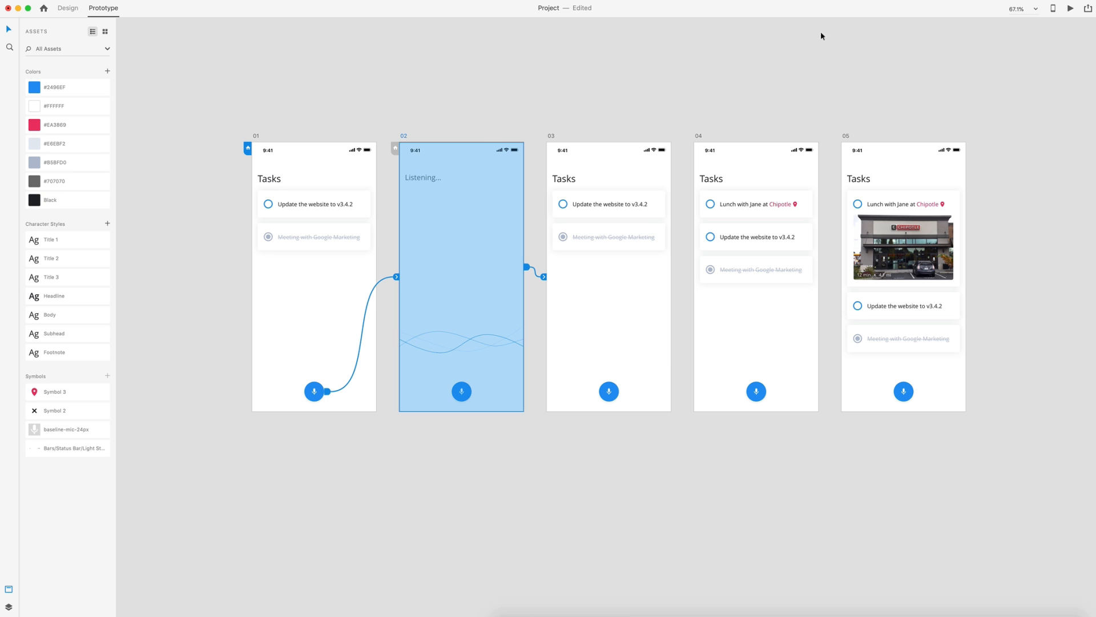
- Start a desktop preview and tap the mic button to advance to the Listening screen
{"action": "left_click", "coordinate": [821, 51]}
{"action": "left_click", "coordinate": [1070, 9]}
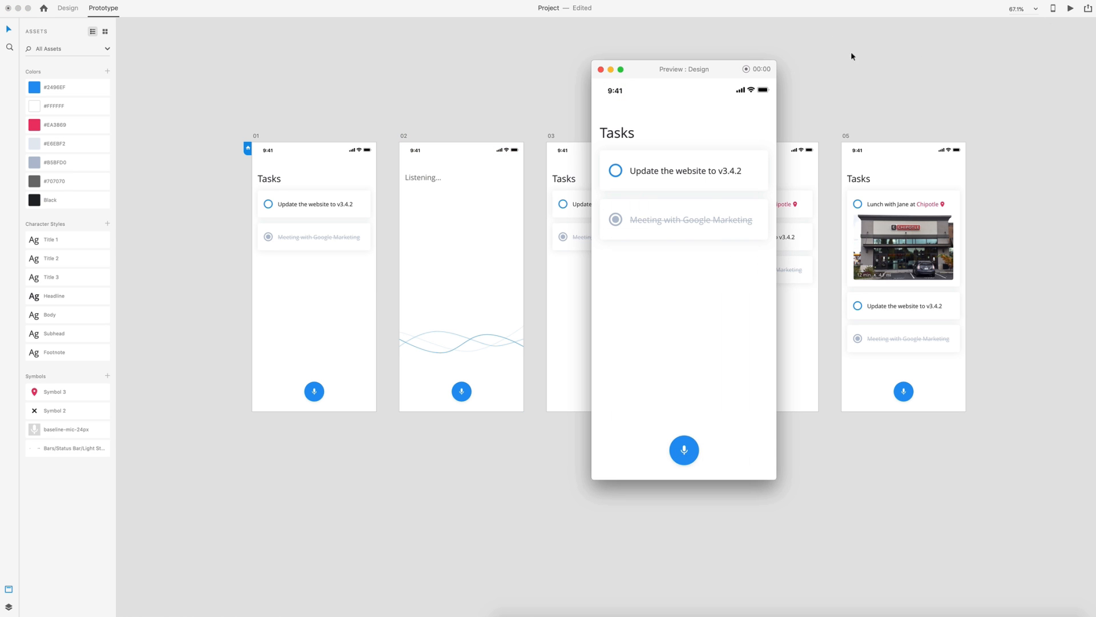
{"action": "scroll", "coordinate": [507, 74], "scroll_direction": "right", "scroll_amount": 10}
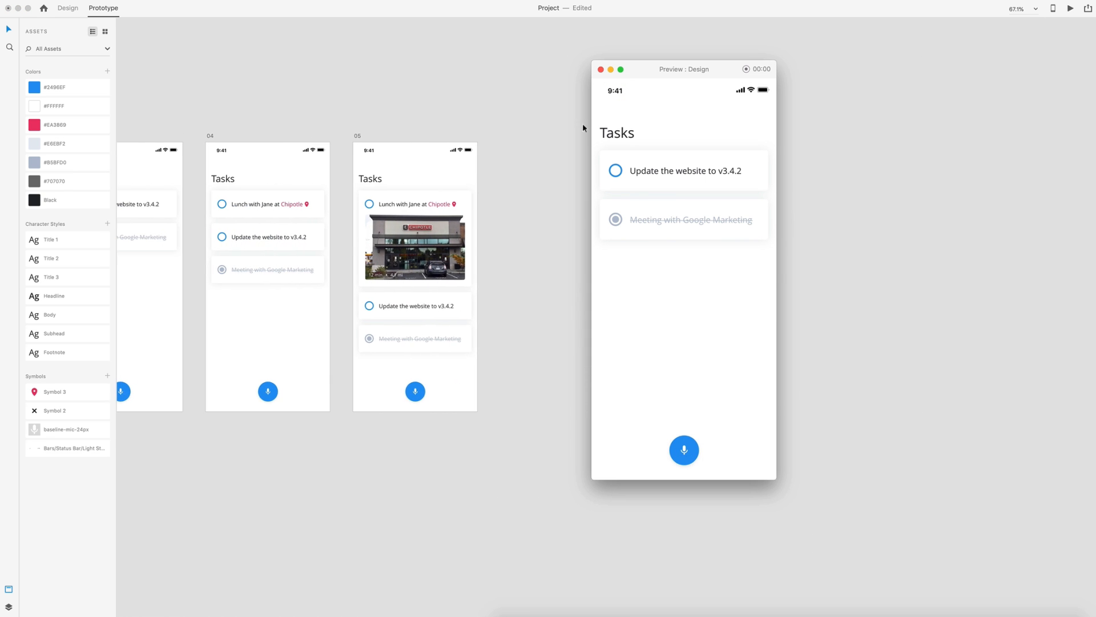
{"action": "left_click_drag", "start_coordinate": [699, 75], "coordinate": [657, 75]}
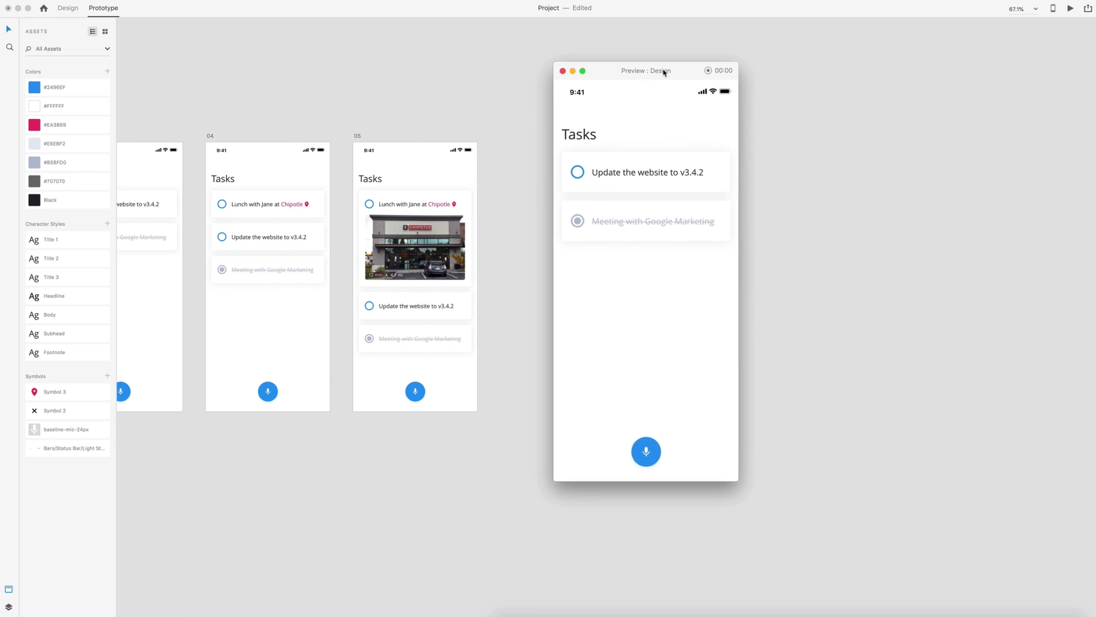
{"action": "left_click", "coordinate": [641, 449]}
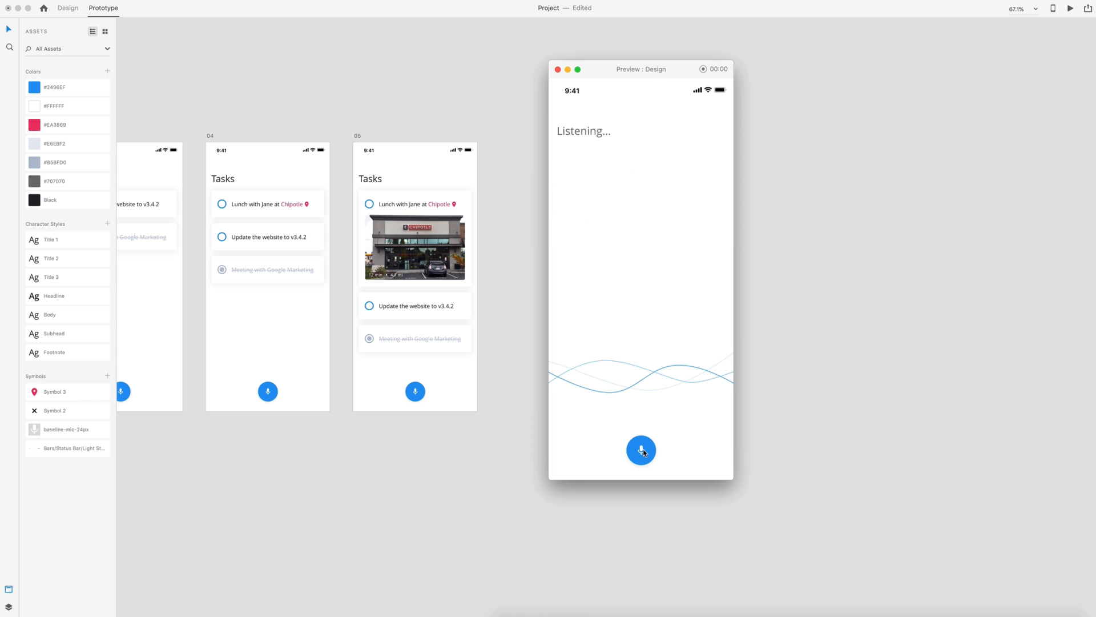